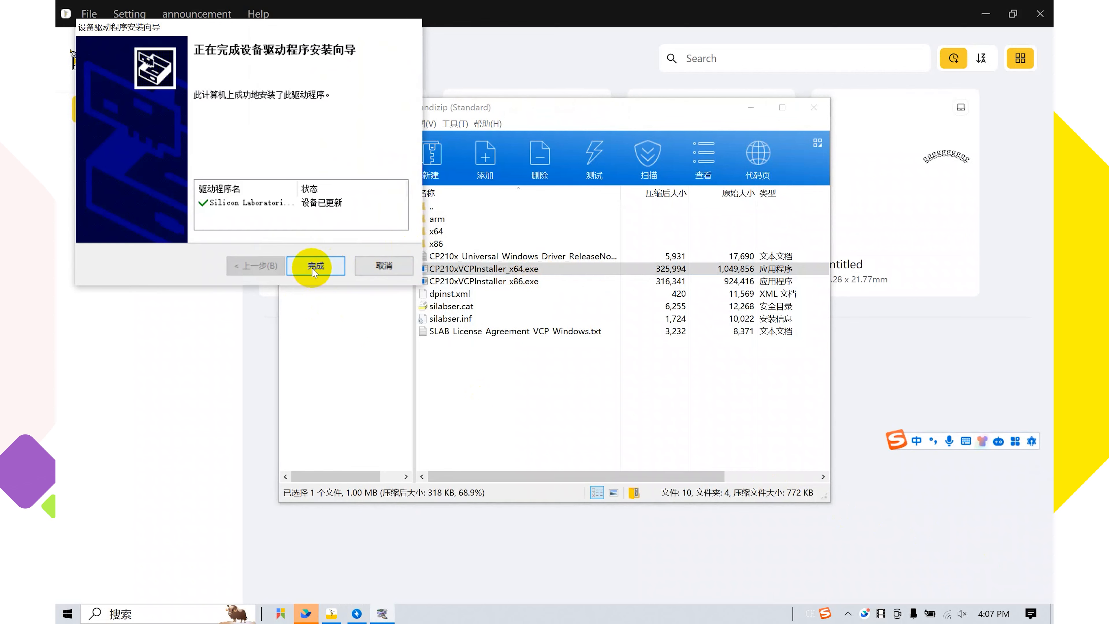
Finish the CP210x driver installation and close the CP210x_Windows_Driver.zip archive window
left_click(316, 267)
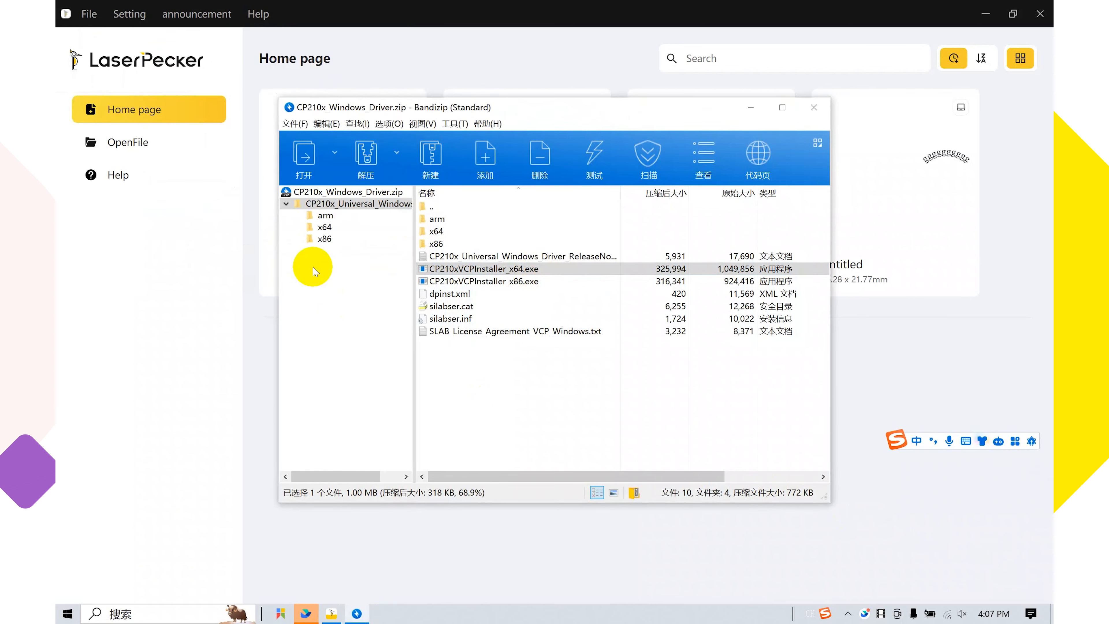
left_click(811, 109)
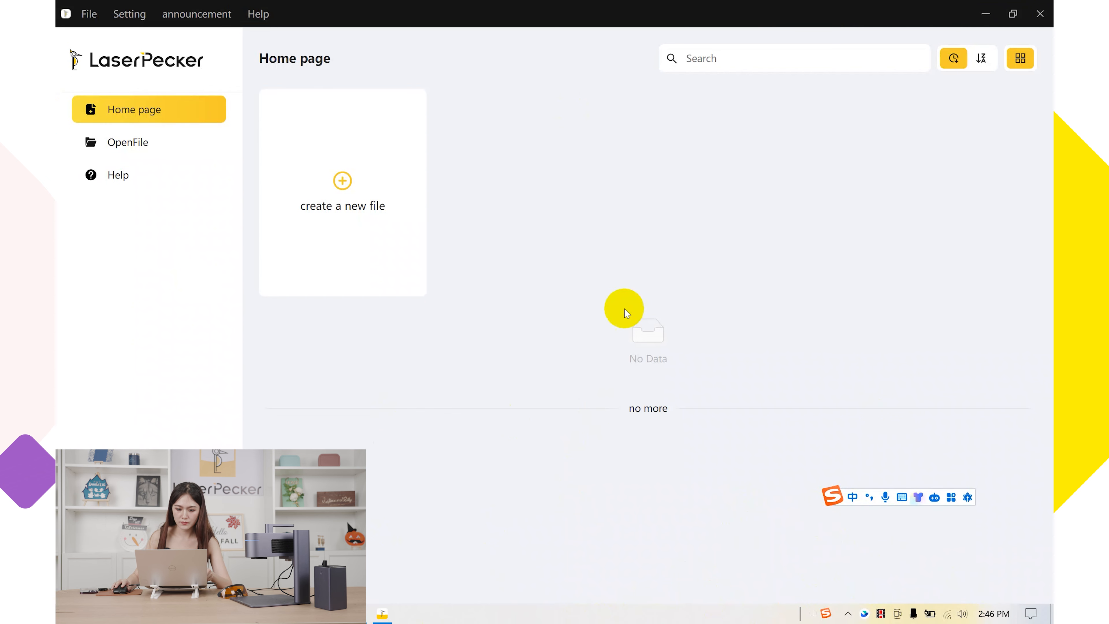
Create a new file and connect the engraver over USB on COM13
left_click(343, 184)
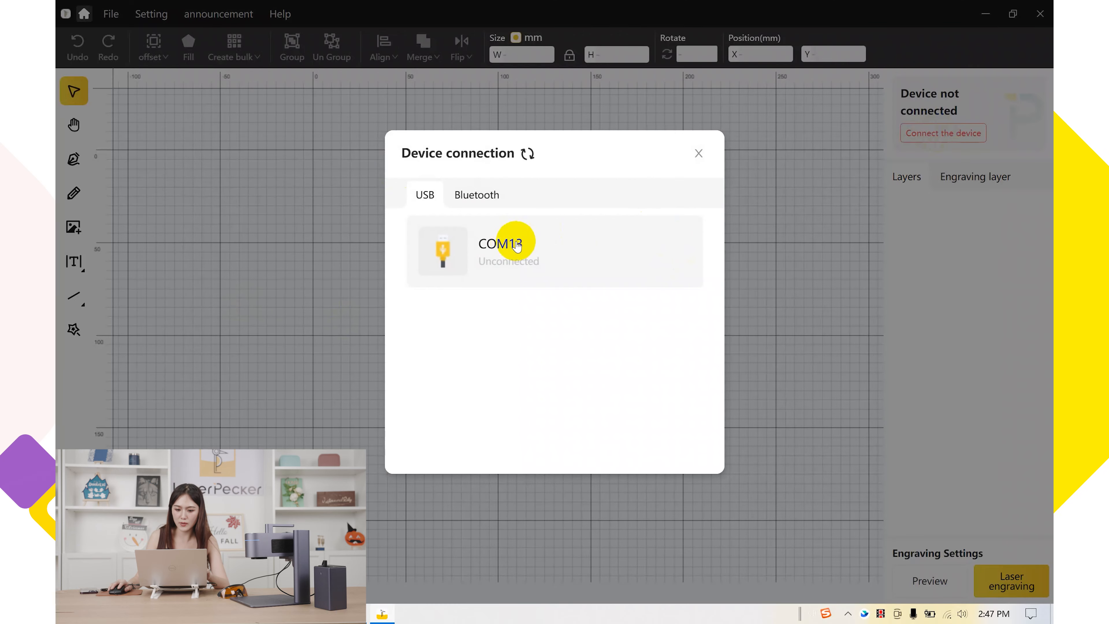
left_click(506, 247)
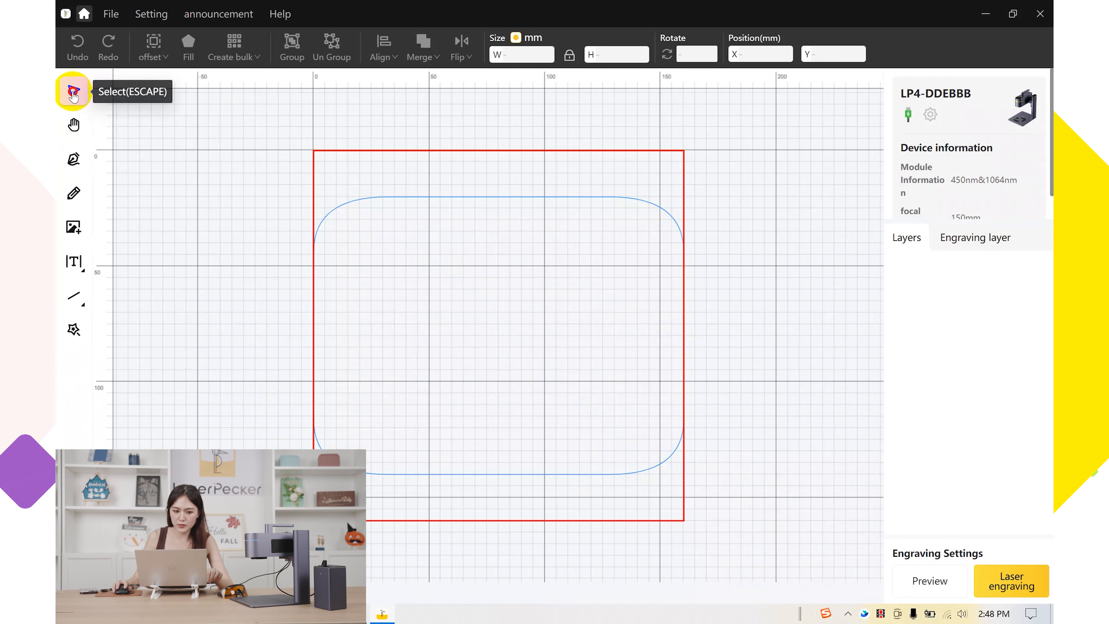
left_click(73, 94)
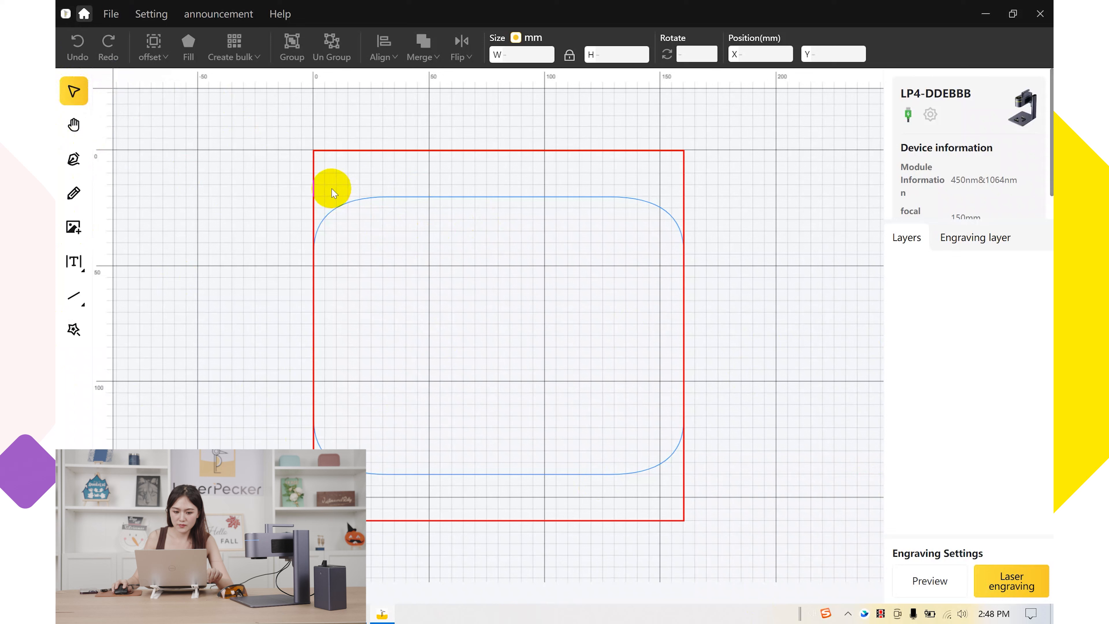
left_click_drag(373, 216, 537, 399)
left_click_drag(365, 223, 542, 426)
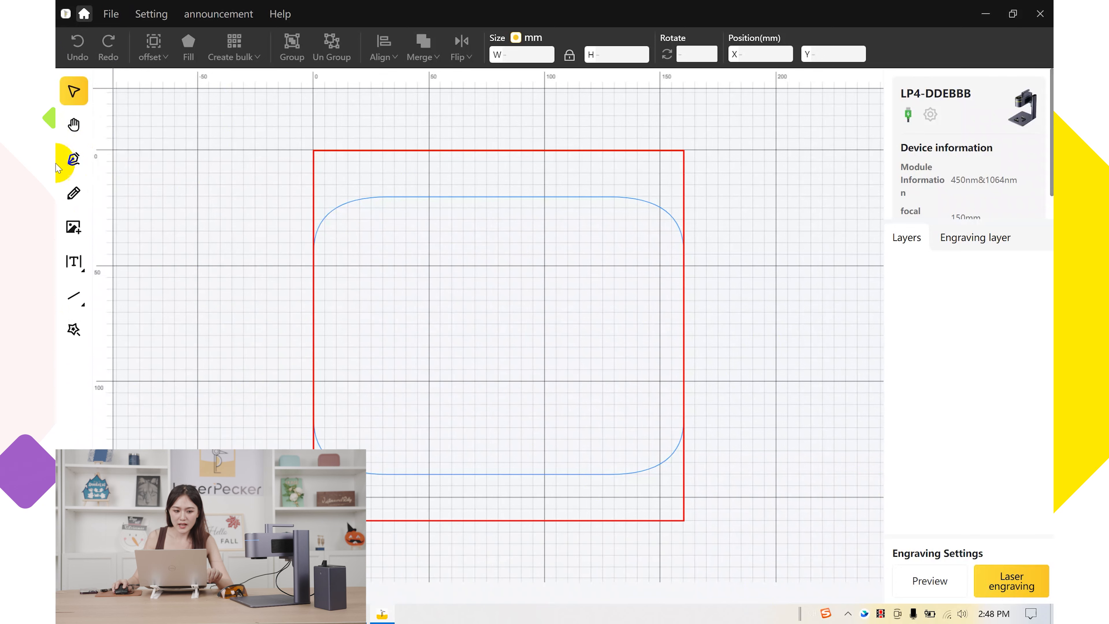
left_click(67, 127)
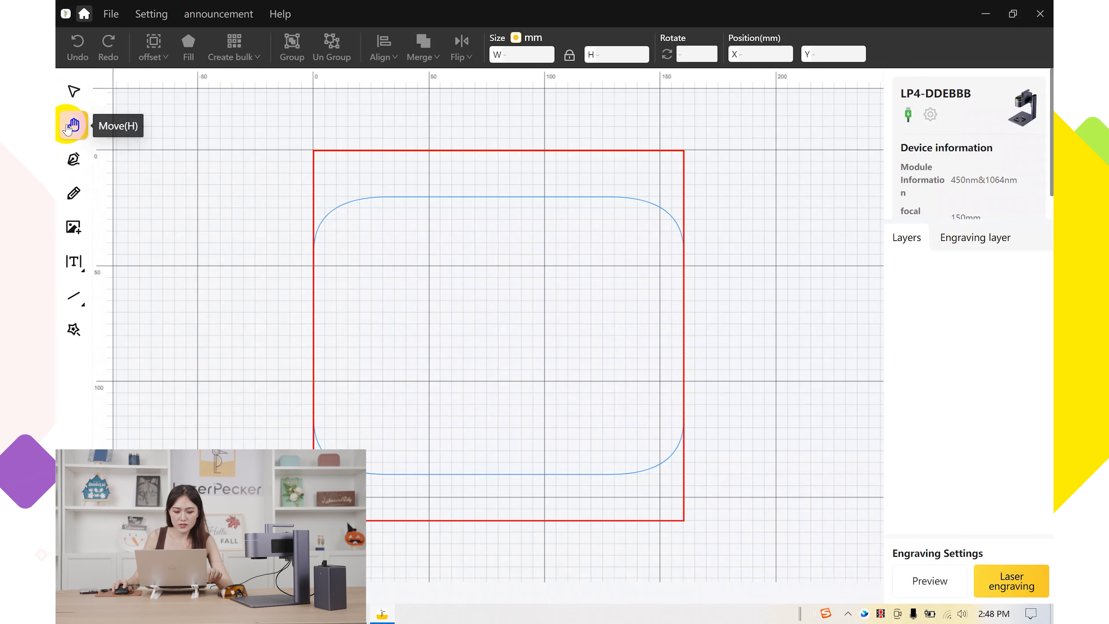
left_click_drag(410, 290, 388, 263)
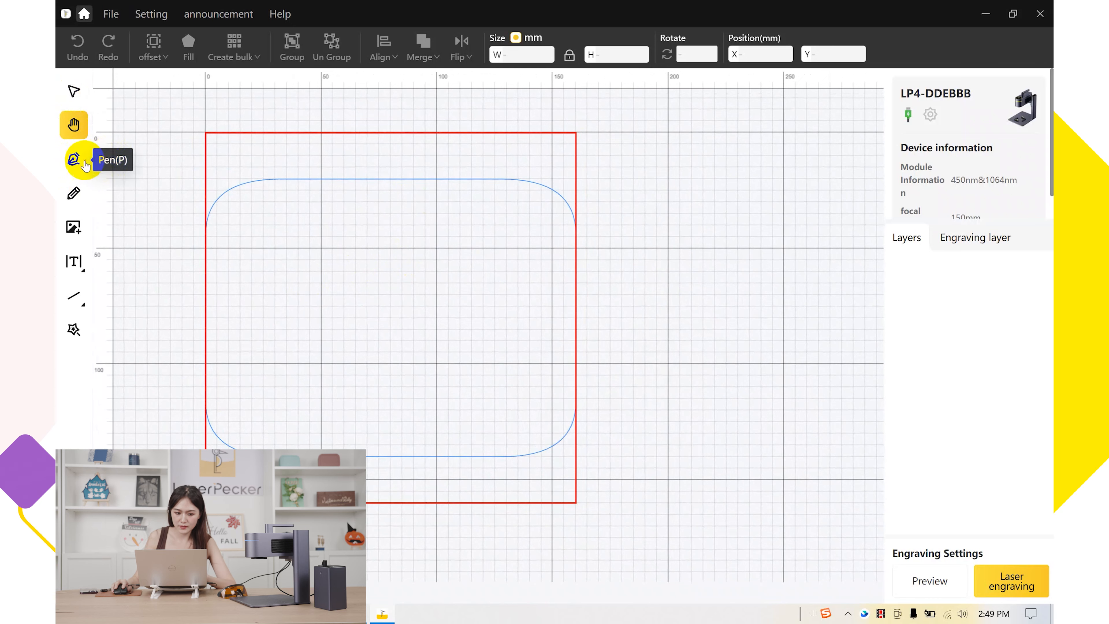
Draw an open eight-point path with the Pen tool inside the work area, straight except for a curved second segment
left_click(75, 159)
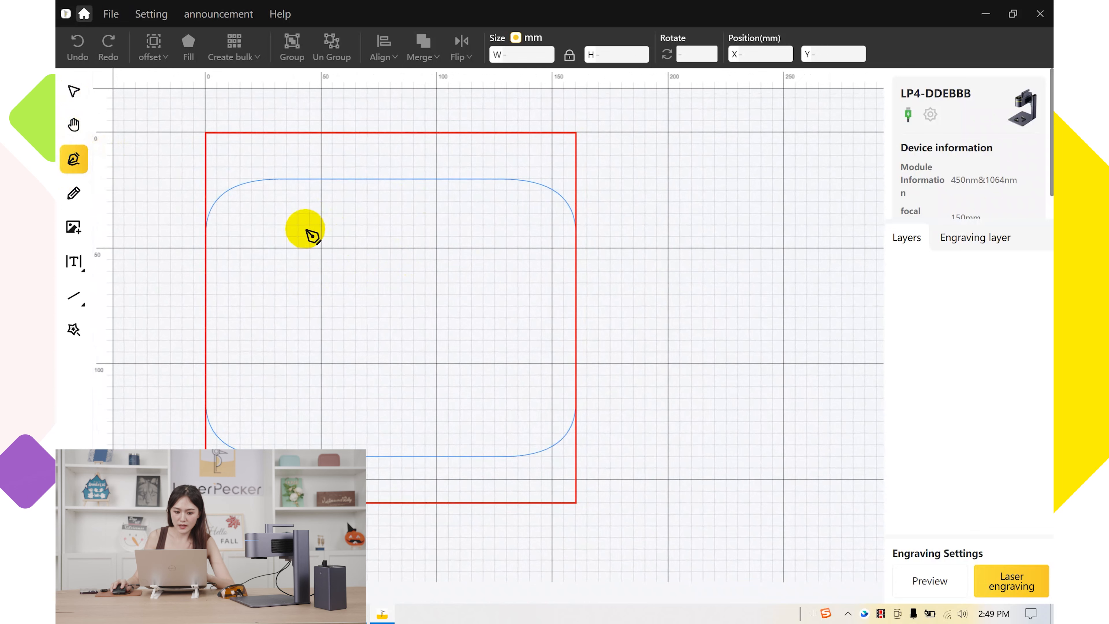
left_click(277, 206)
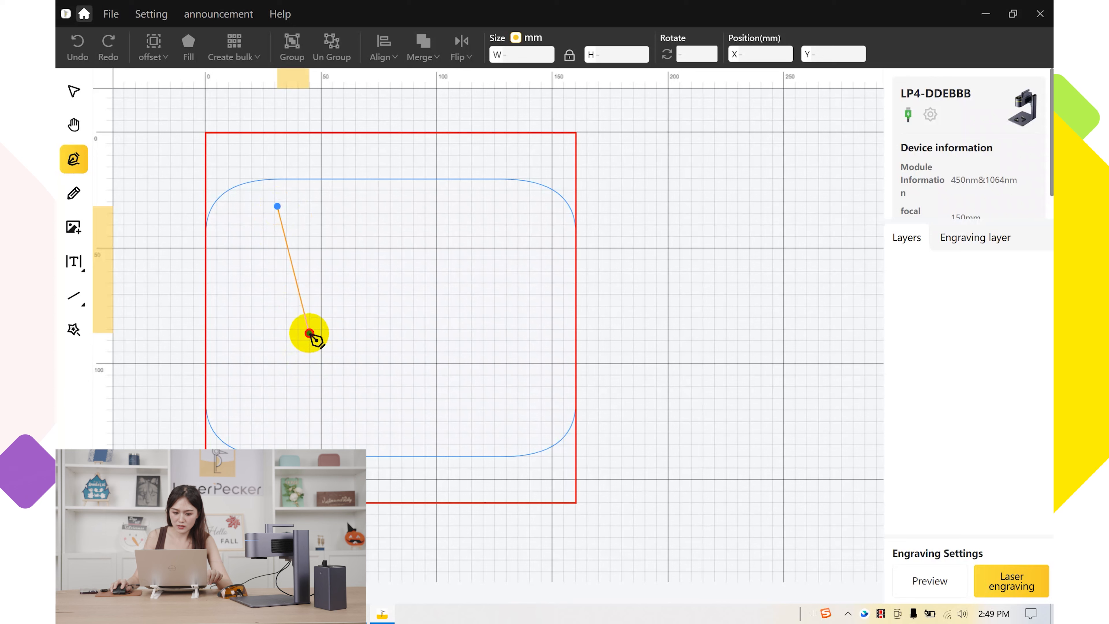
left_click_drag(309, 334, 347, 335)
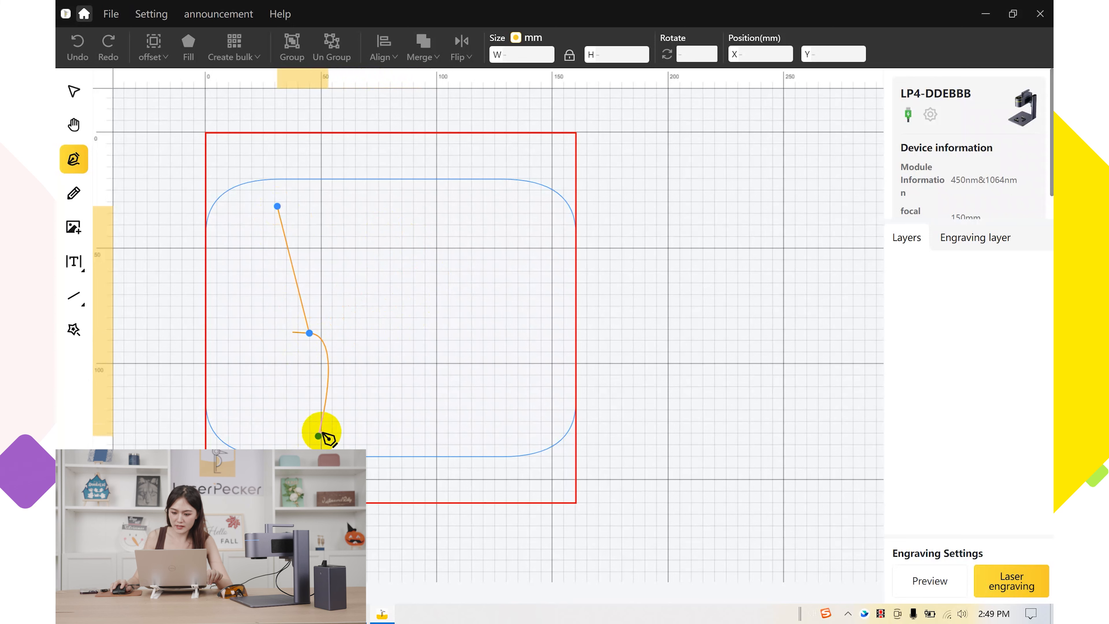
left_click(319, 435)
left_click(405, 418)
left_click(453, 406)
left_click(434, 309)
left_click(346, 340)
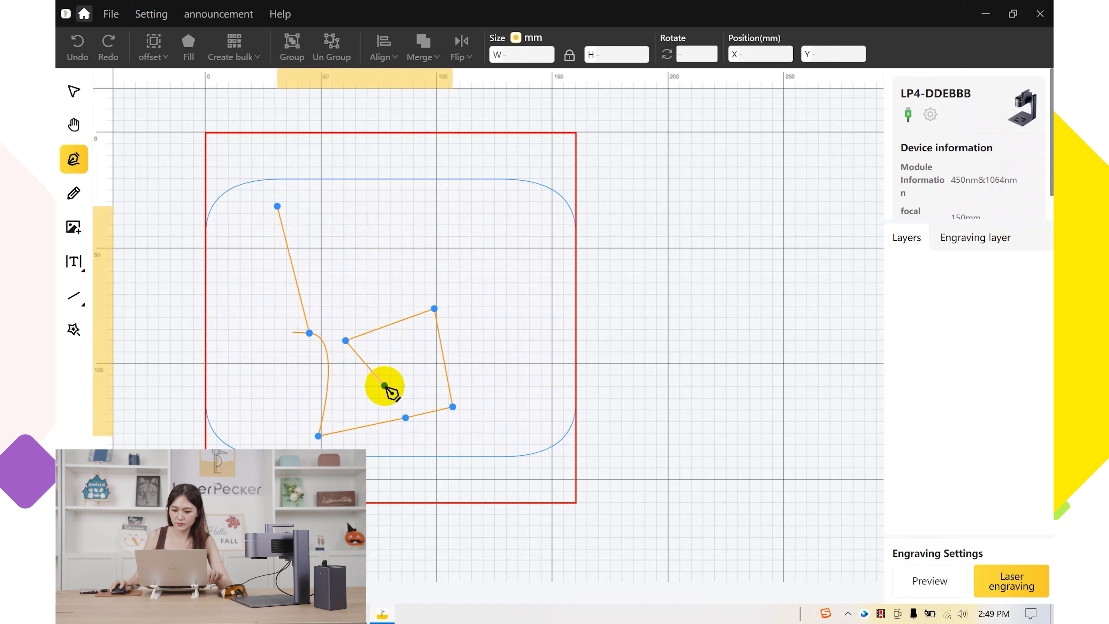
left_click(384, 385)
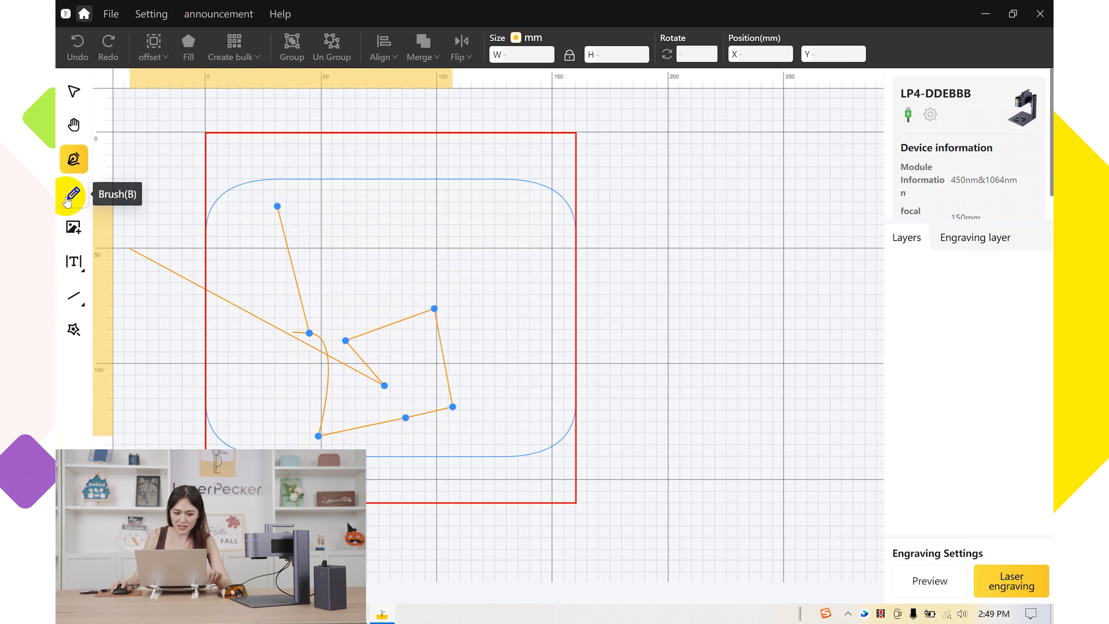
Draw three freehand Brush strokes over the pen path: a large spiral, an open hooked shape and a small loop
left_click(74, 194)
mouse_move(403, 212)
left_mouse_down()
mouse_move(298, 223)
mouse_move(305, 342)
mouse_move(475, 306)
mouse_move(328, 240)
mouse_move(372, 305)
mouse_move(359, 269)
mouse_move(350, 296)
left_mouse_up()
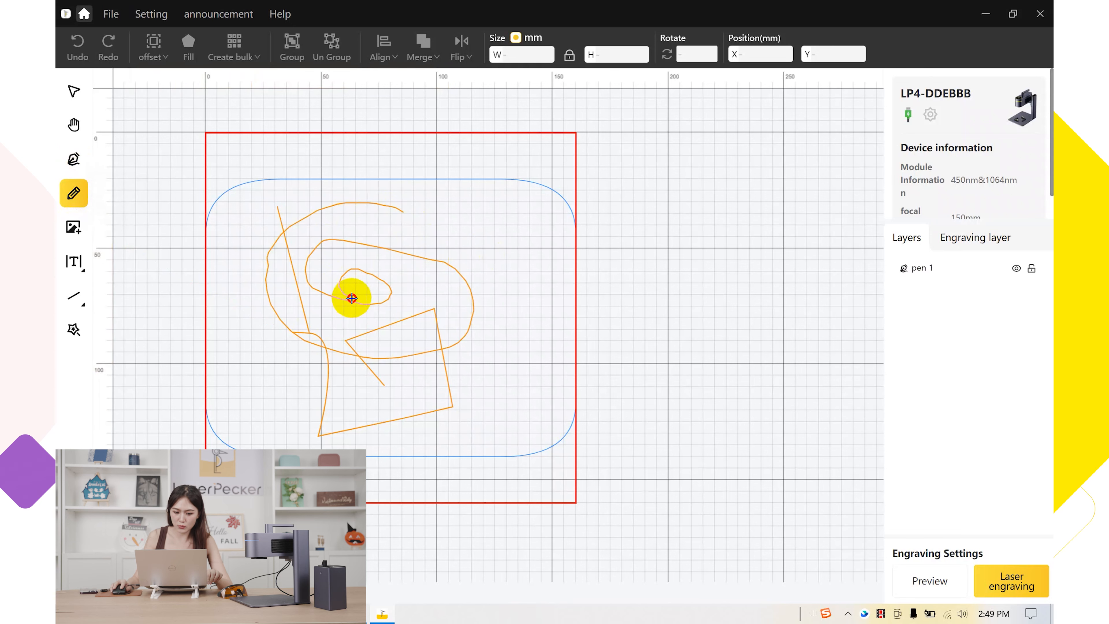
mouse_move(452, 267)
left_mouse_down()
mouse_move(509, 225)
mouse_move(489, 225)
mouse_move(458, 282)
left_mouse_up()
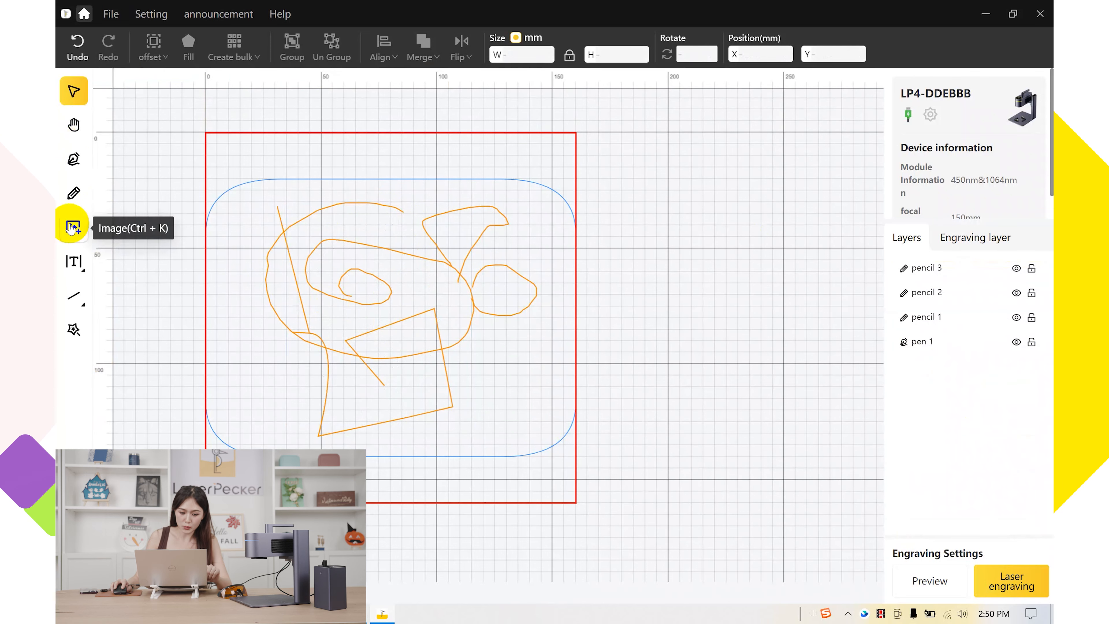
left_click(71, 228)
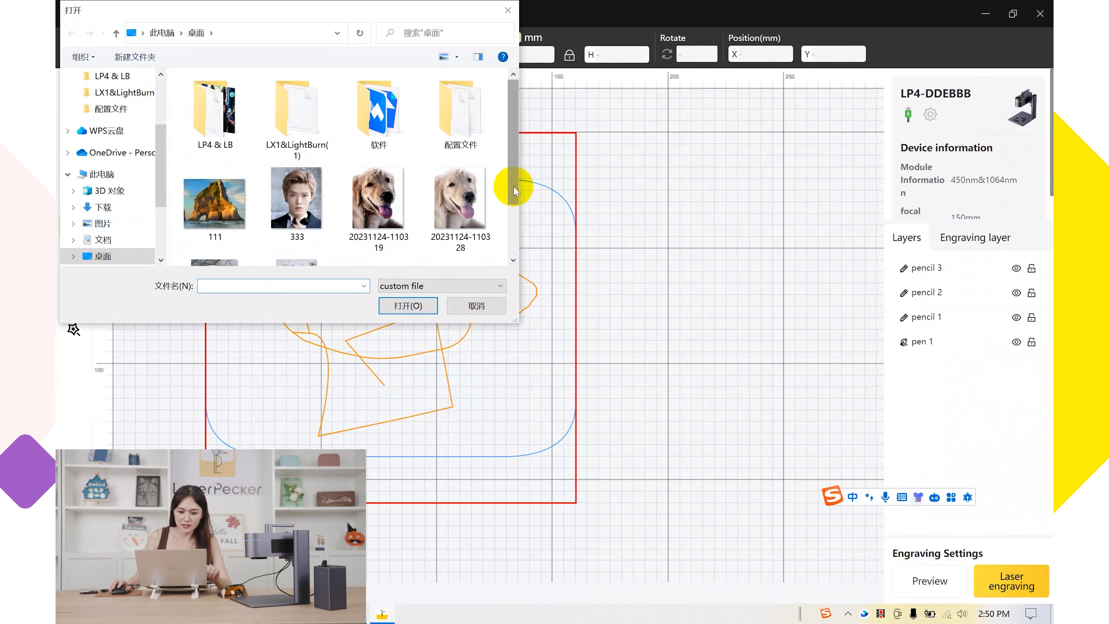
scroll(362, 177, "down", 2)
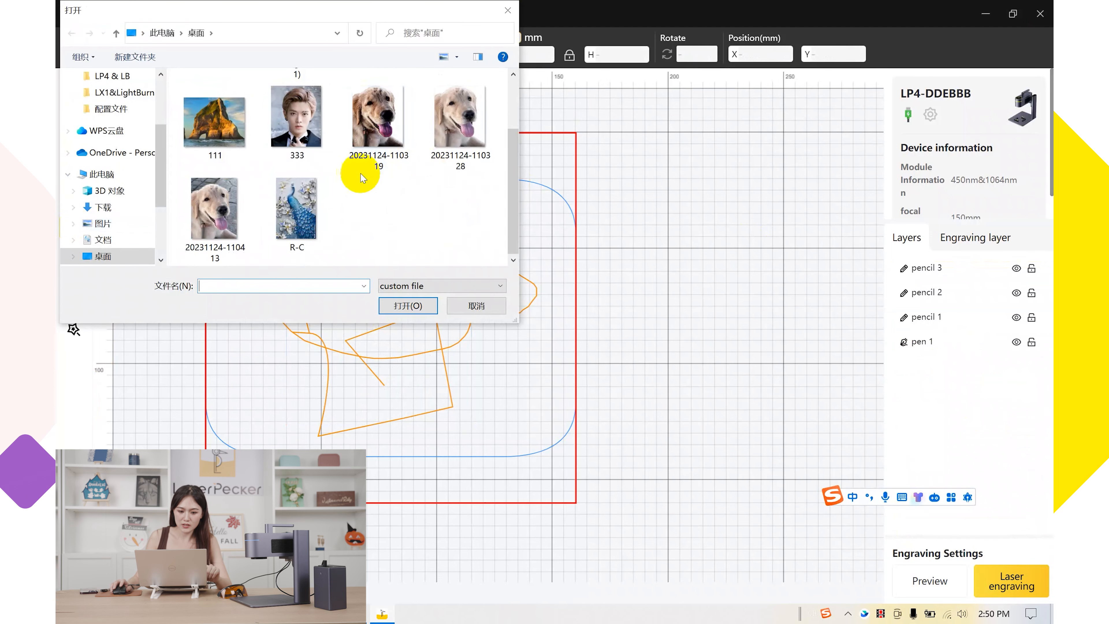
left_click(227, 218)
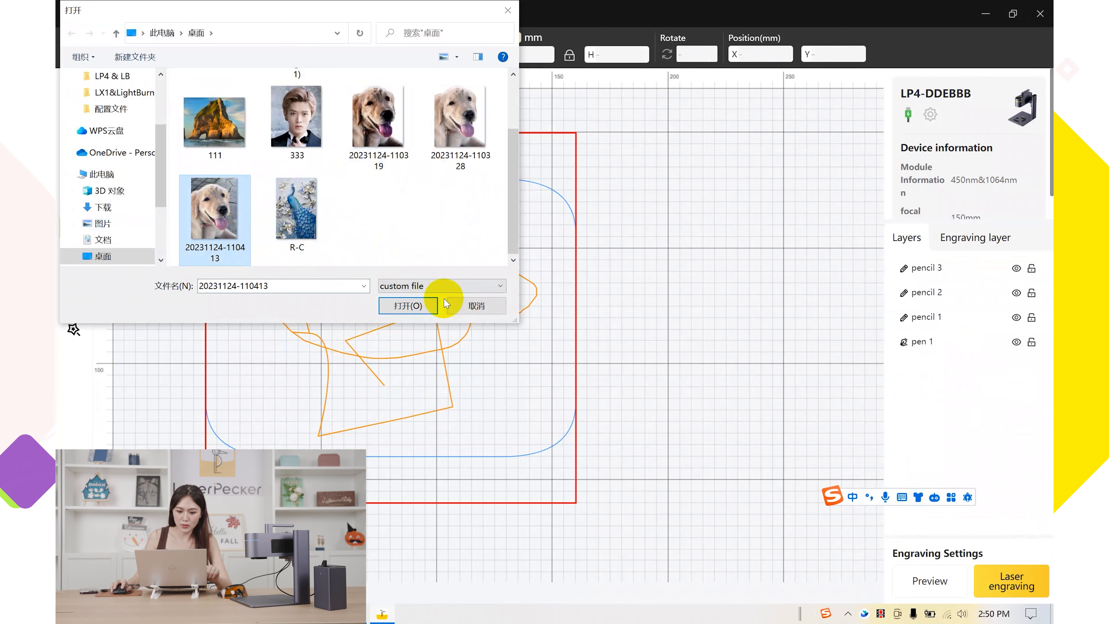
left_click(409, 307)
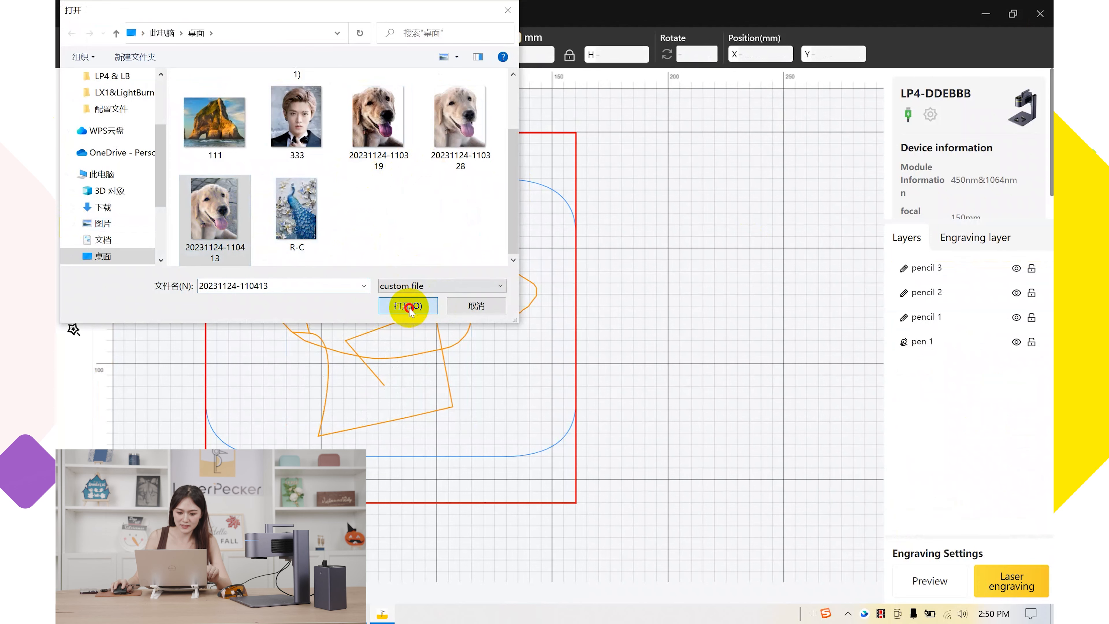
left_click_drag(409, 306, 258, 284)
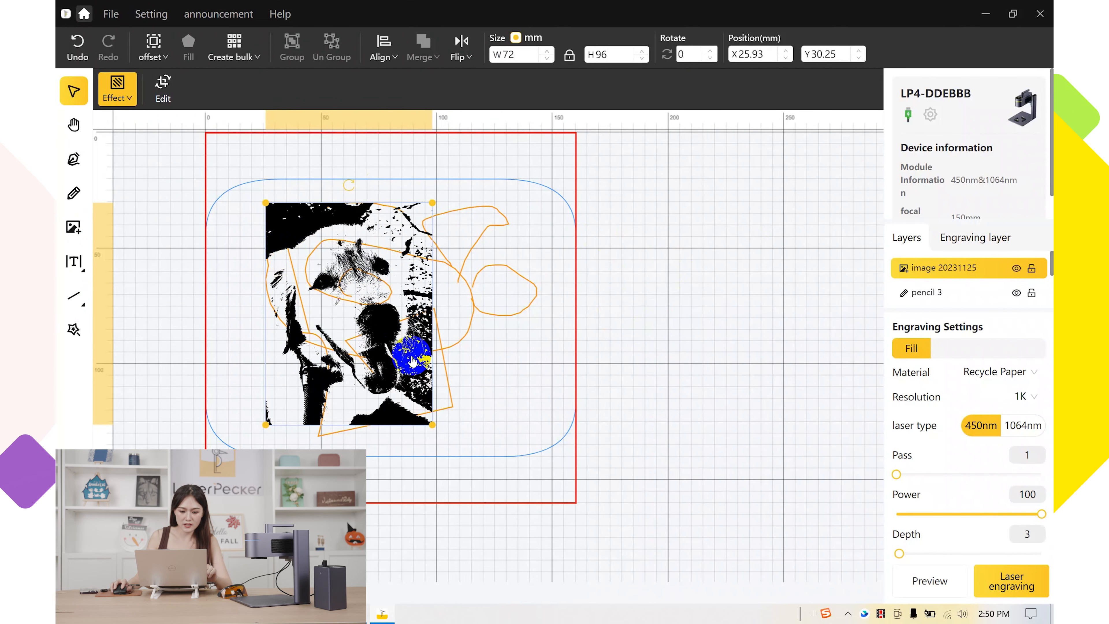
left_click_drag(433, 425, 288, 300)
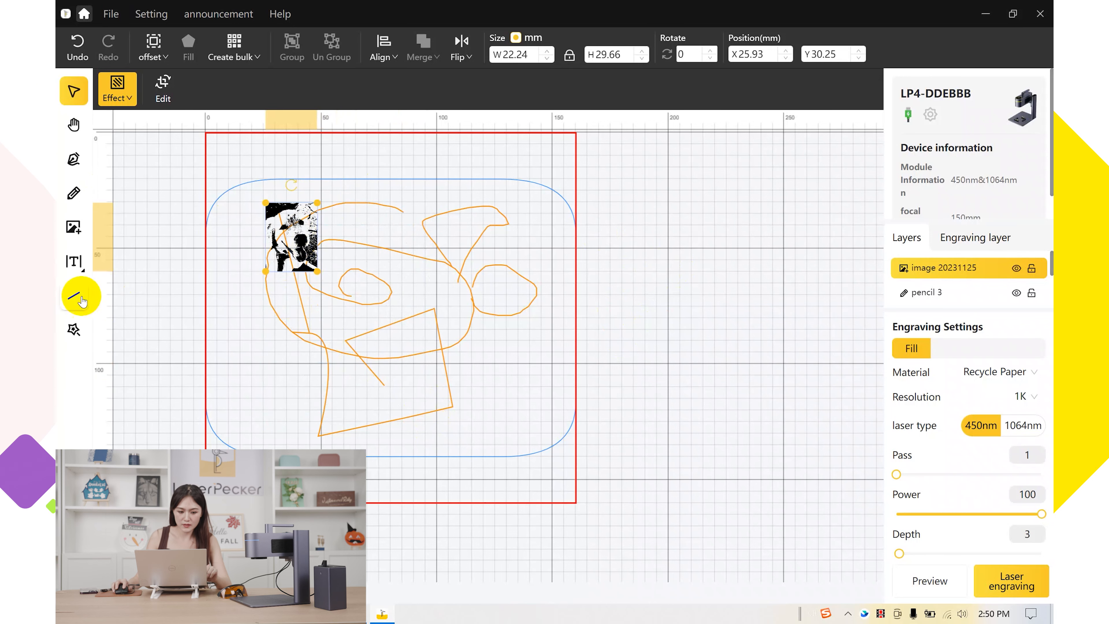
Add the text "thank you" below the dog image, in the lower left of the work area
left_click(78, 264)
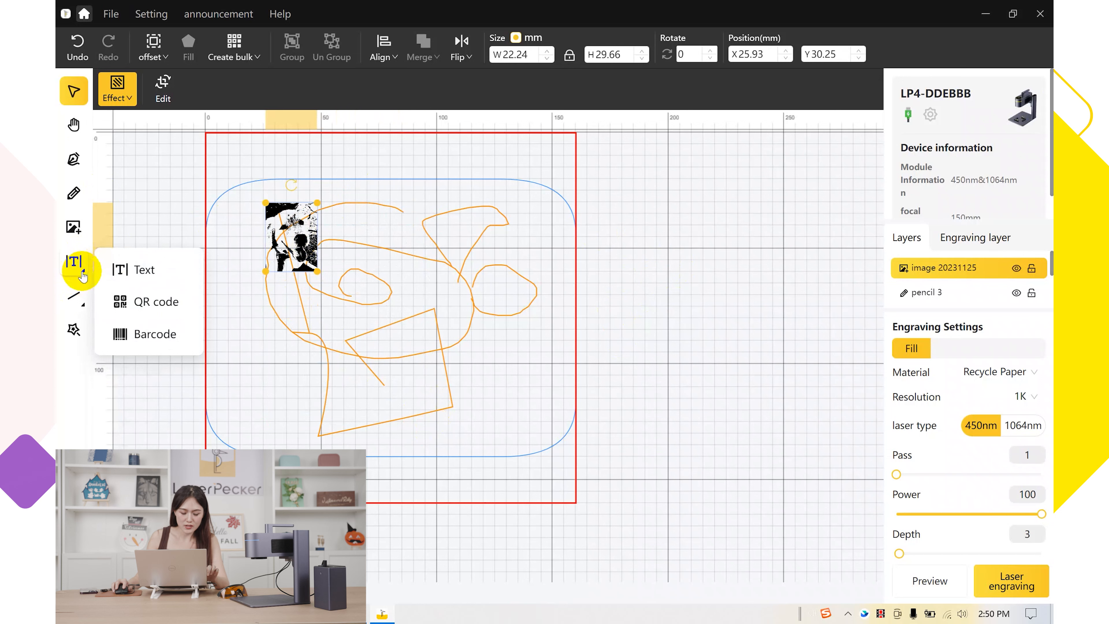
left_click(136, 271)
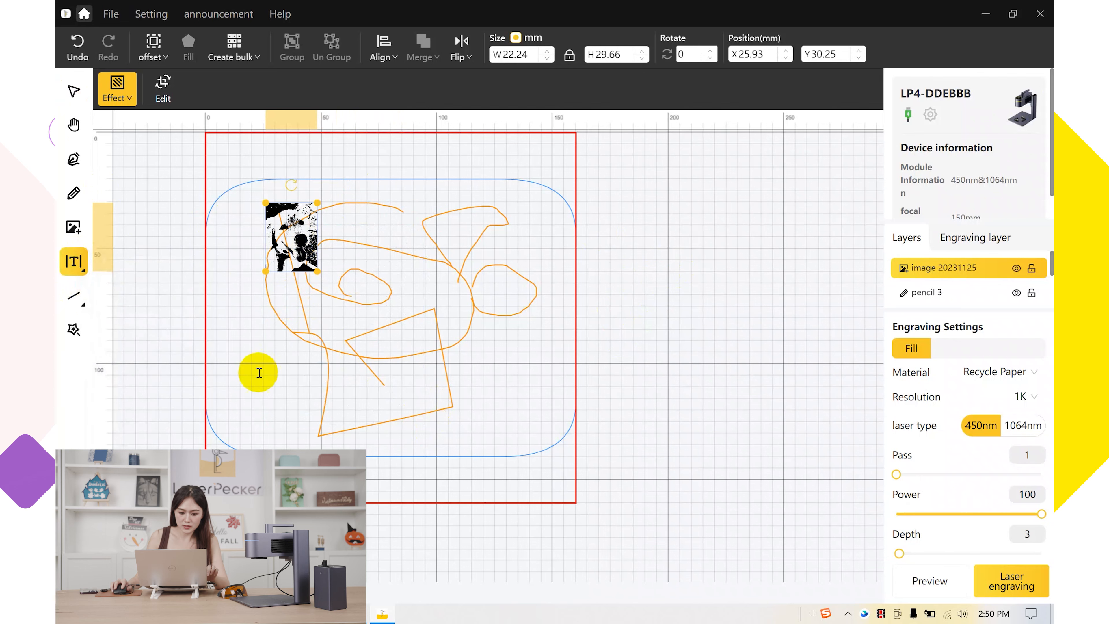
left_click(259, 373)
type("thank")
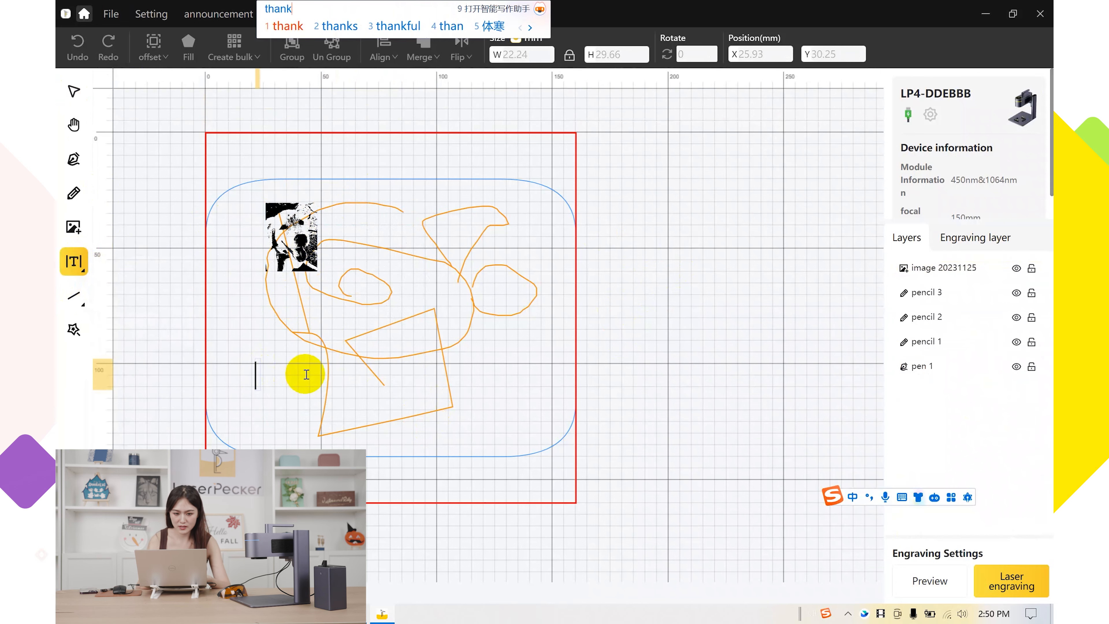
key("space")
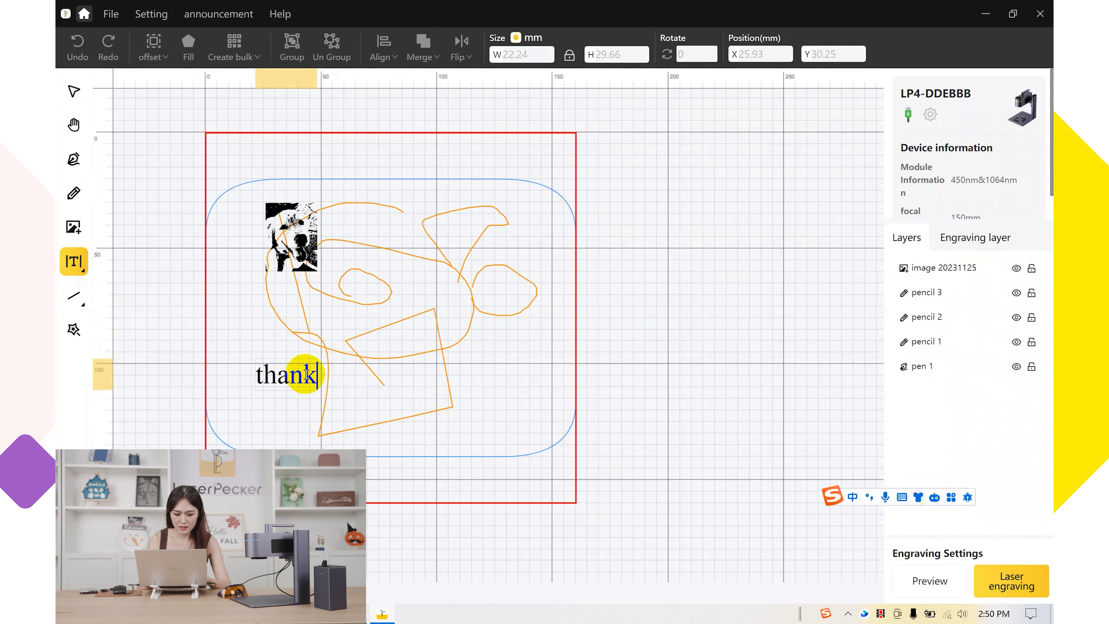
type("you")
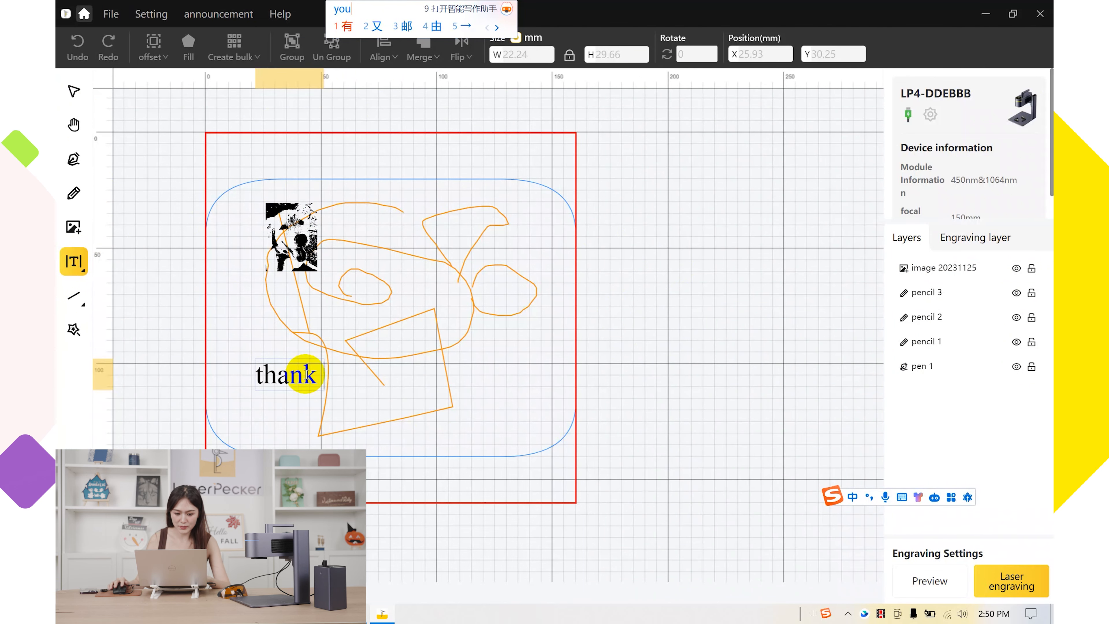
key("space")
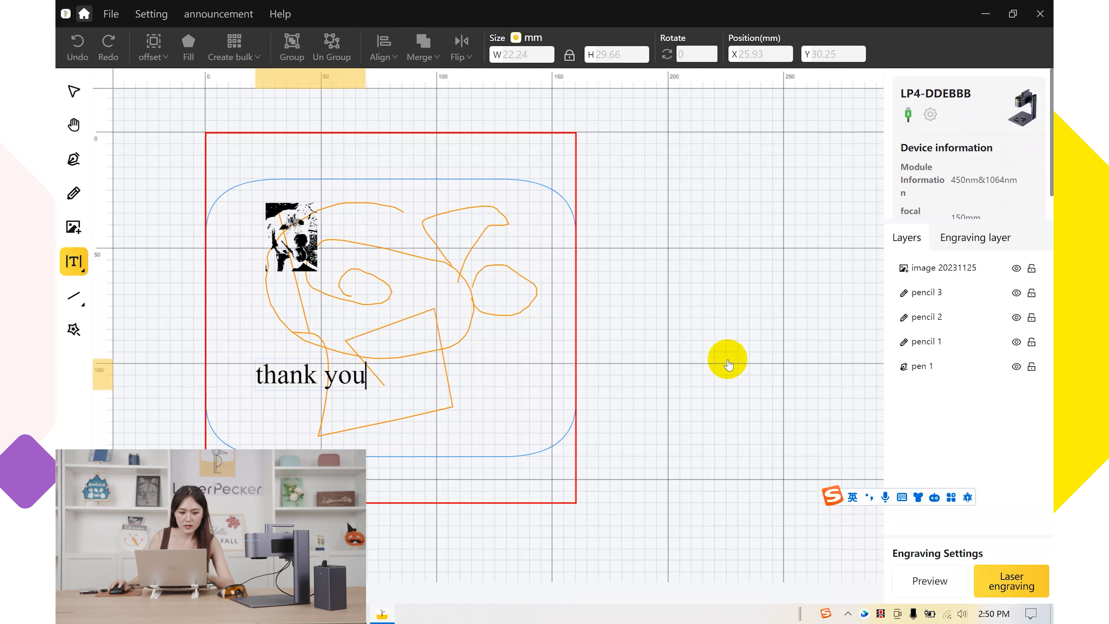
Try to place a QR code in the lower right of the work area
left_click(74, 262)
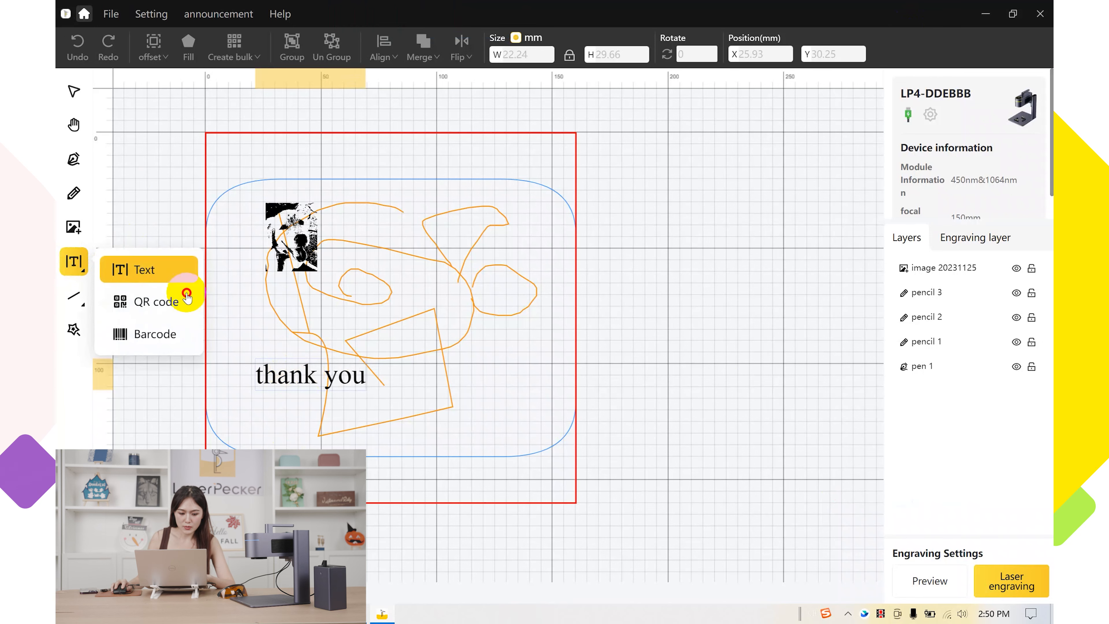
left_click(175, 311)
left_click(175, 313)
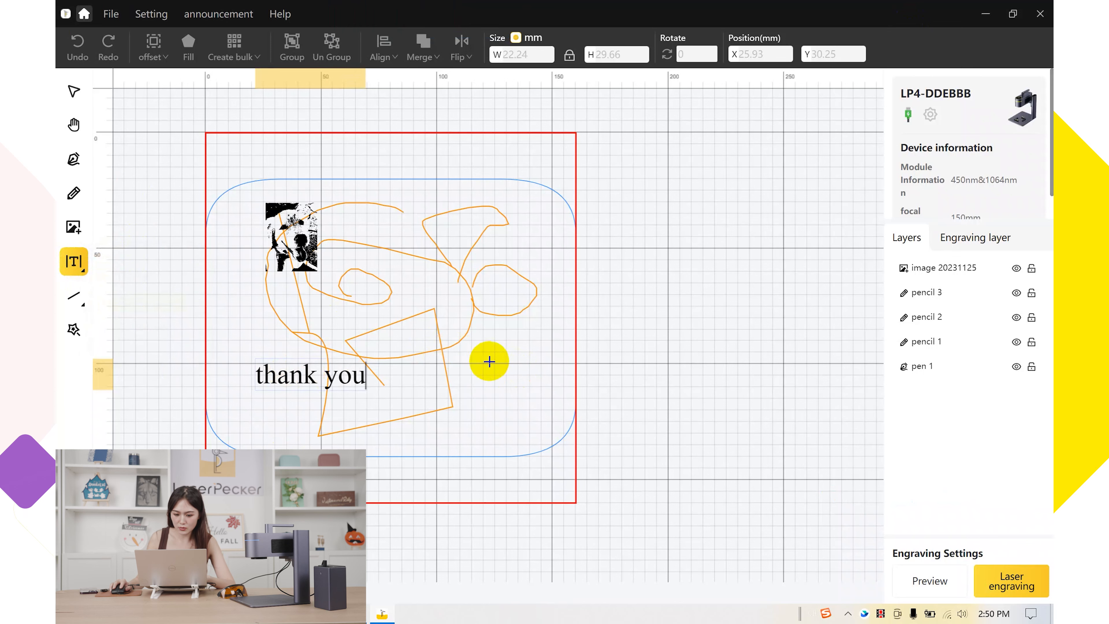
left_click_drag(461, 352, 549, 425)
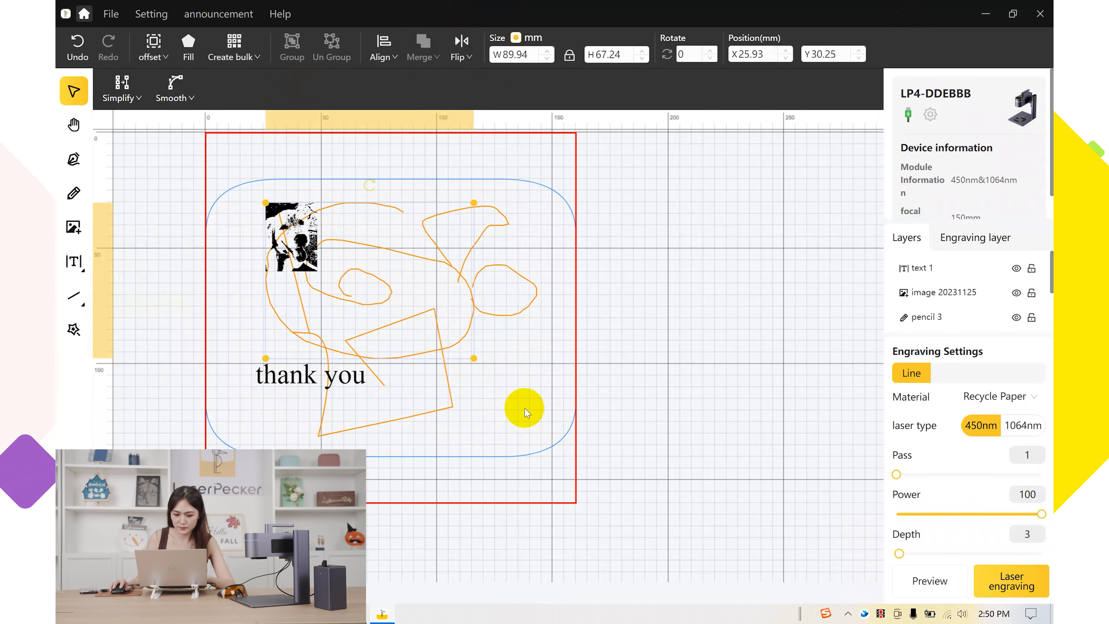
Place a QR code about 27 mm square near the lower-right corner of the work area
left_click(74, 298)
left_click(73, 261)
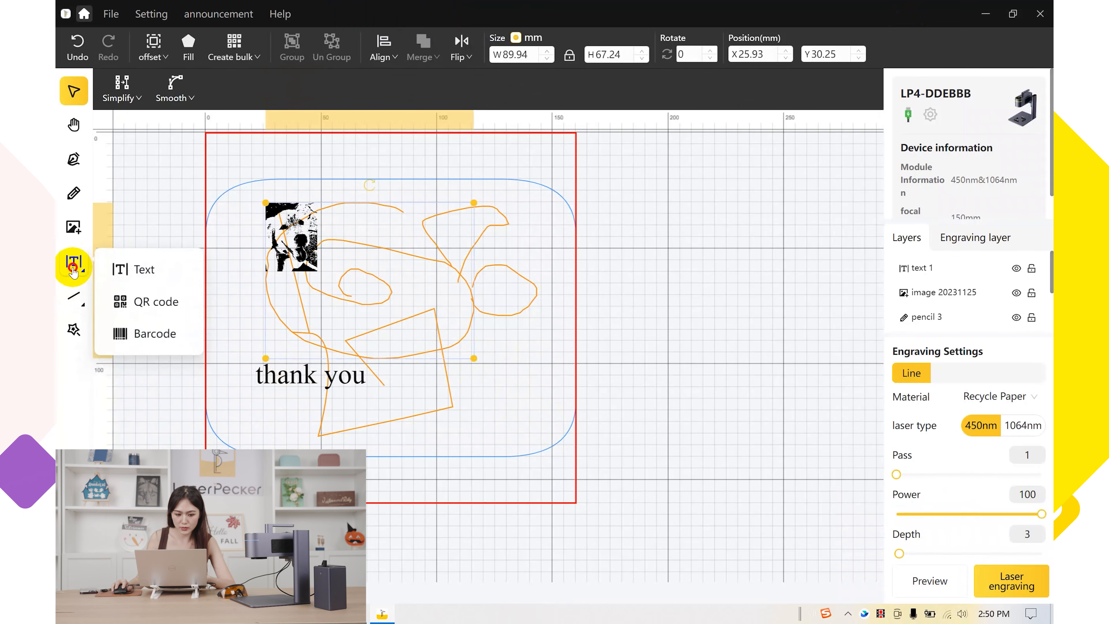
left_click(156, 310)
left_click_drag(492, 367, 553, 442)
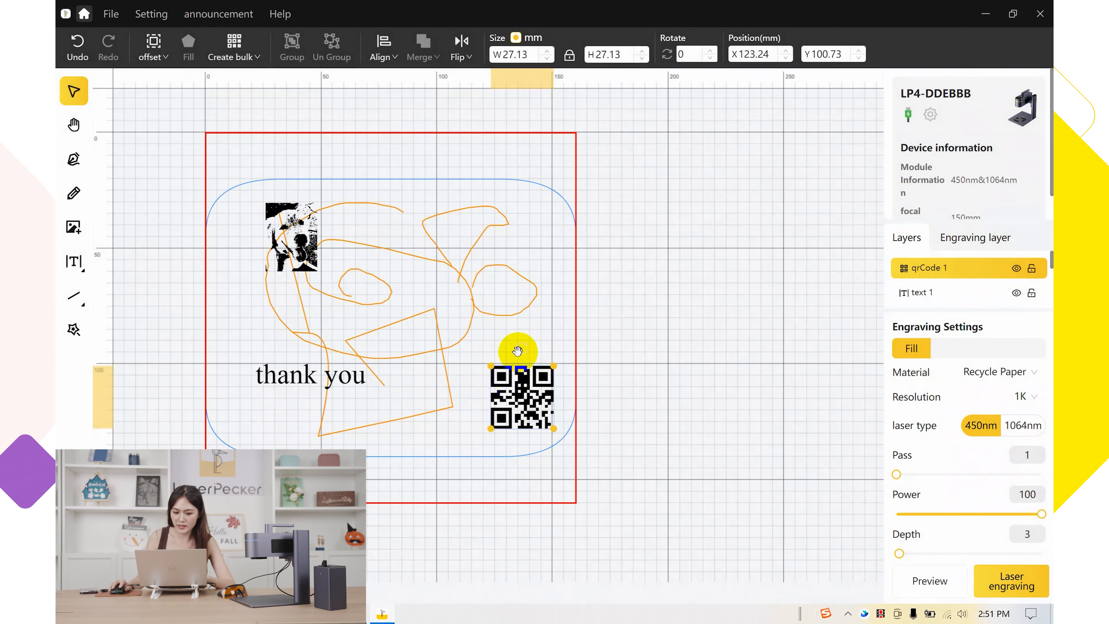
Set the QR code's content to 11234 and save it
double_click(518, 394)
left_click(520, 270)
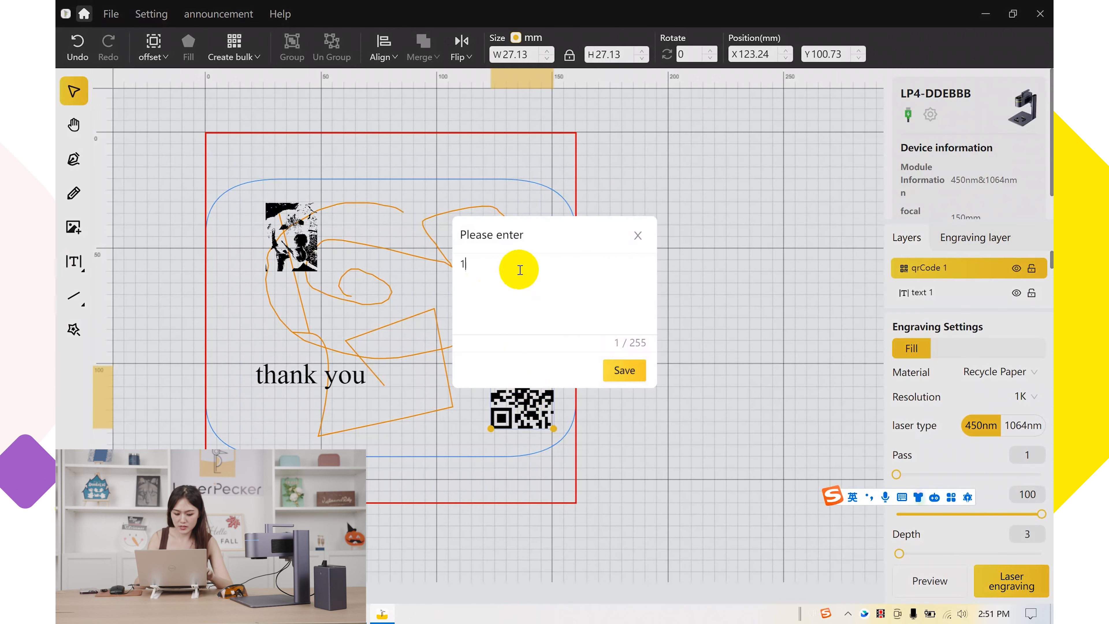
type("1234")
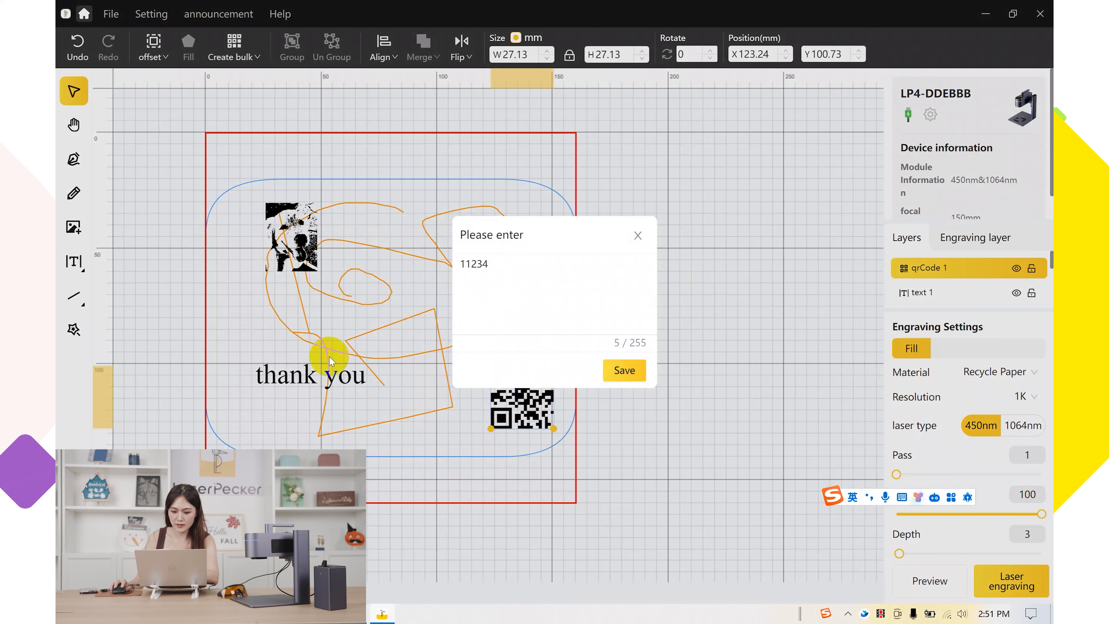
left_click(624, 370)
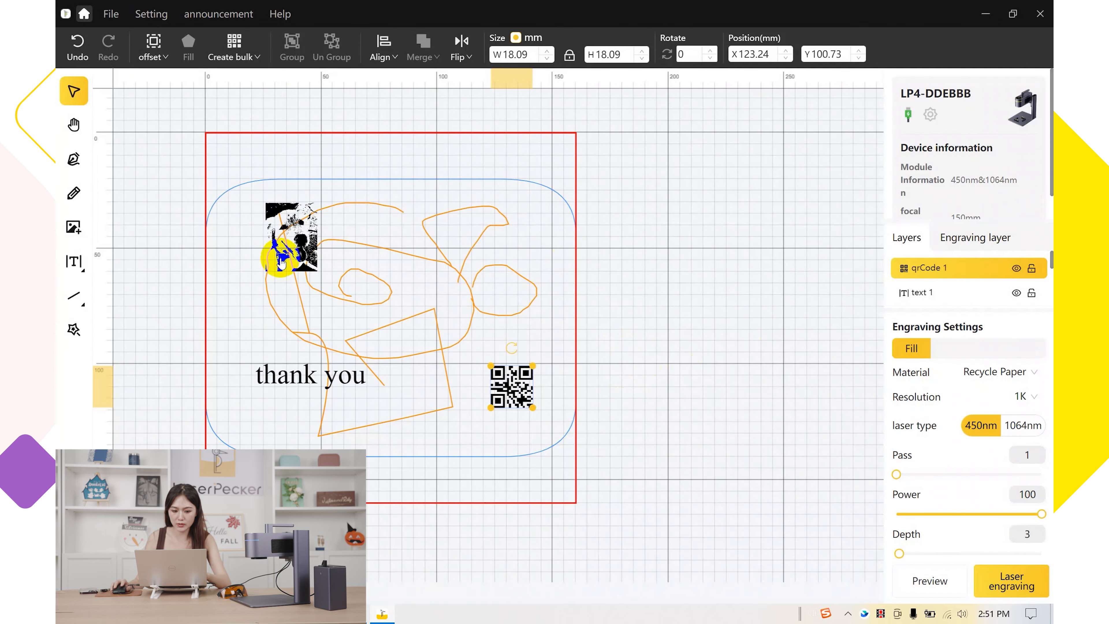
Place a barcode about 77 × 24 mm near the lower-left corner of the work area
left_click(81, 261)
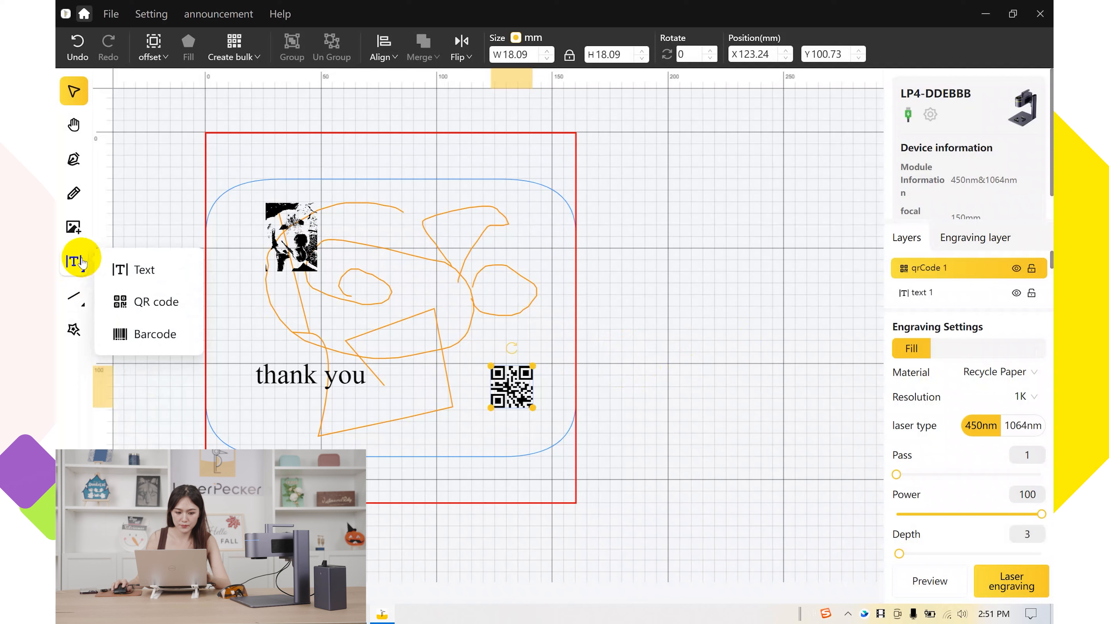
left_click(137, 343)
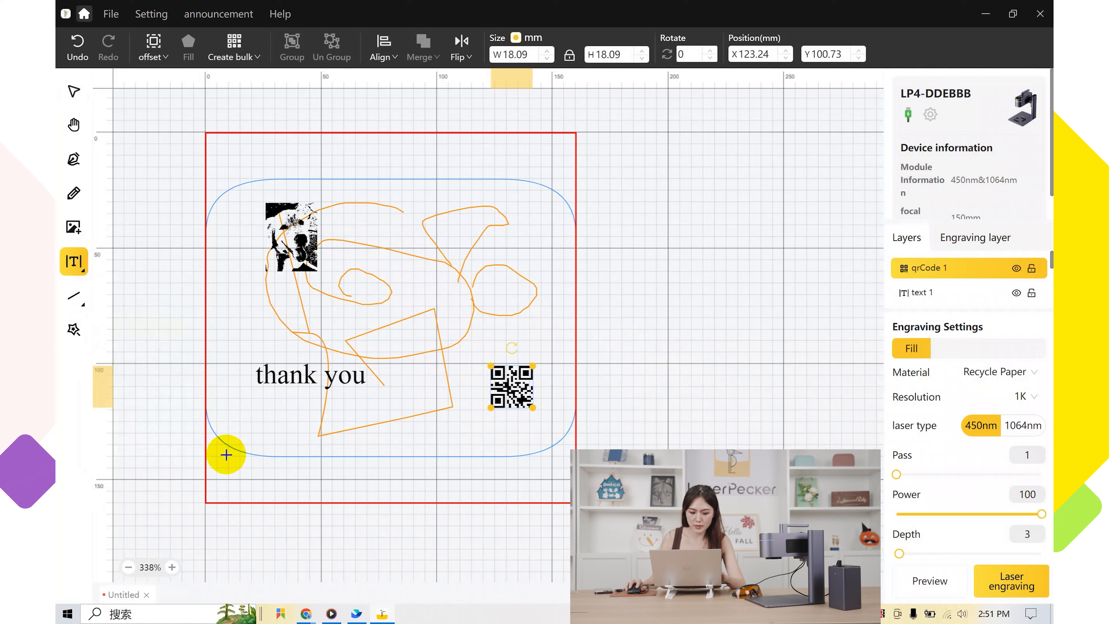
left_click_drag(217, 439, 371, 493)
left_click_drag(395, 496, 395, 496)
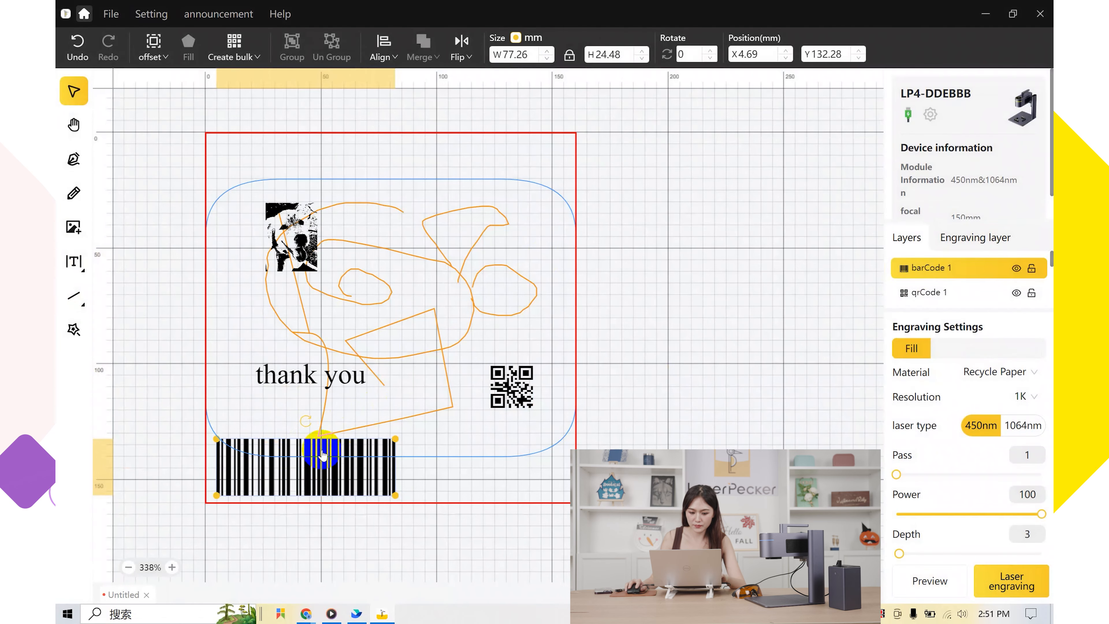
Set the barcode's content to 1425456, save it, and move the barcode to about X 45 mm, Y 104 mm
double_click(323, 454)
left_click_drag(522, 264, 449, 272)
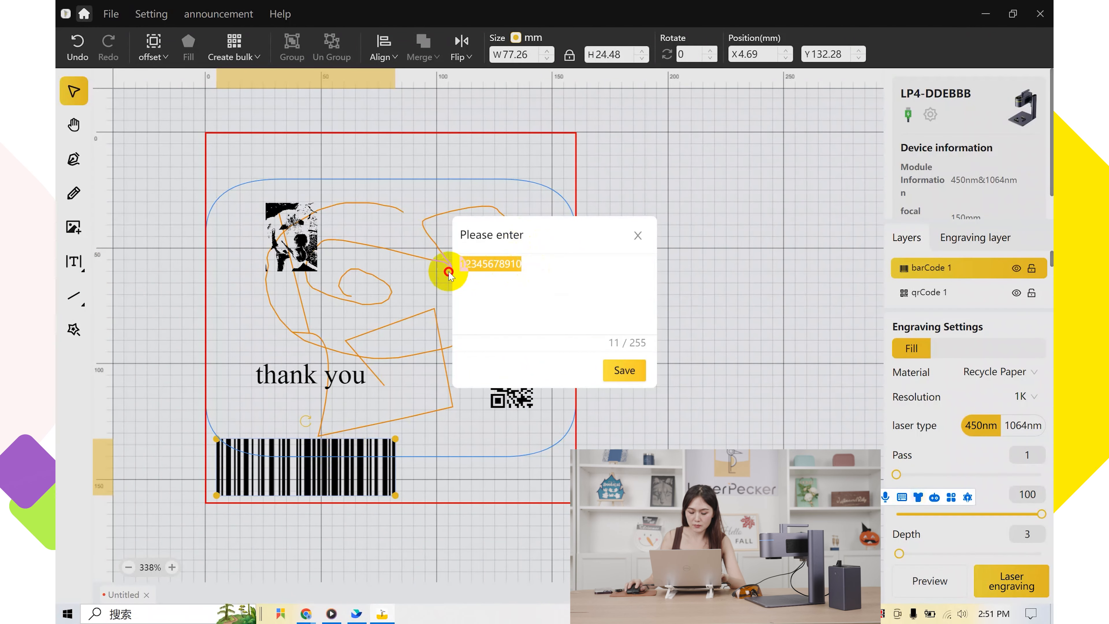
type("1425456")
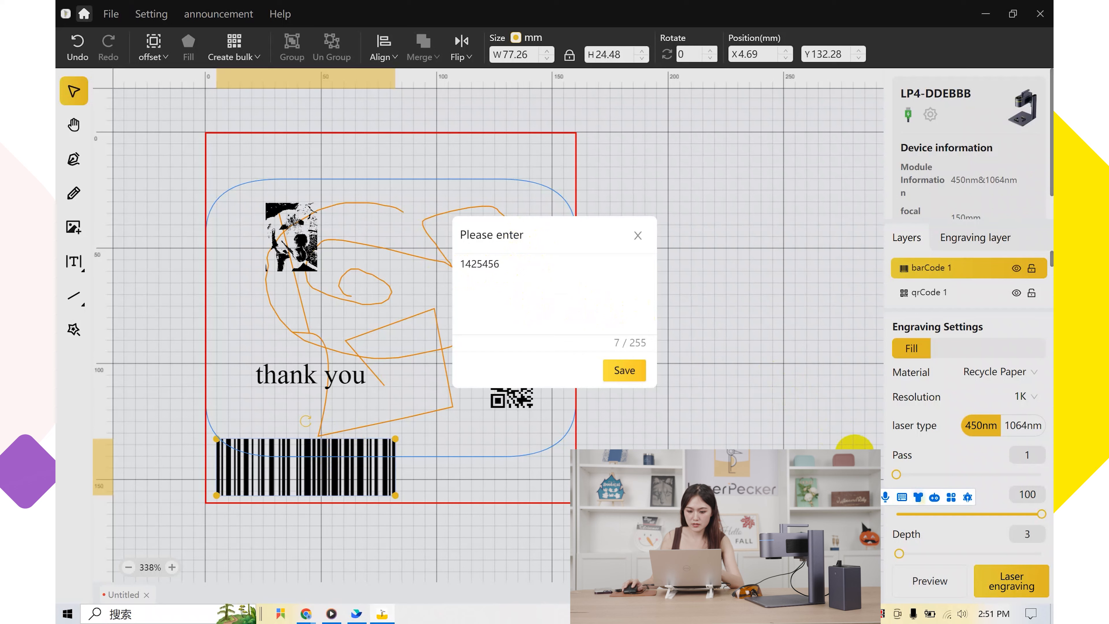
left_click(625, 371)
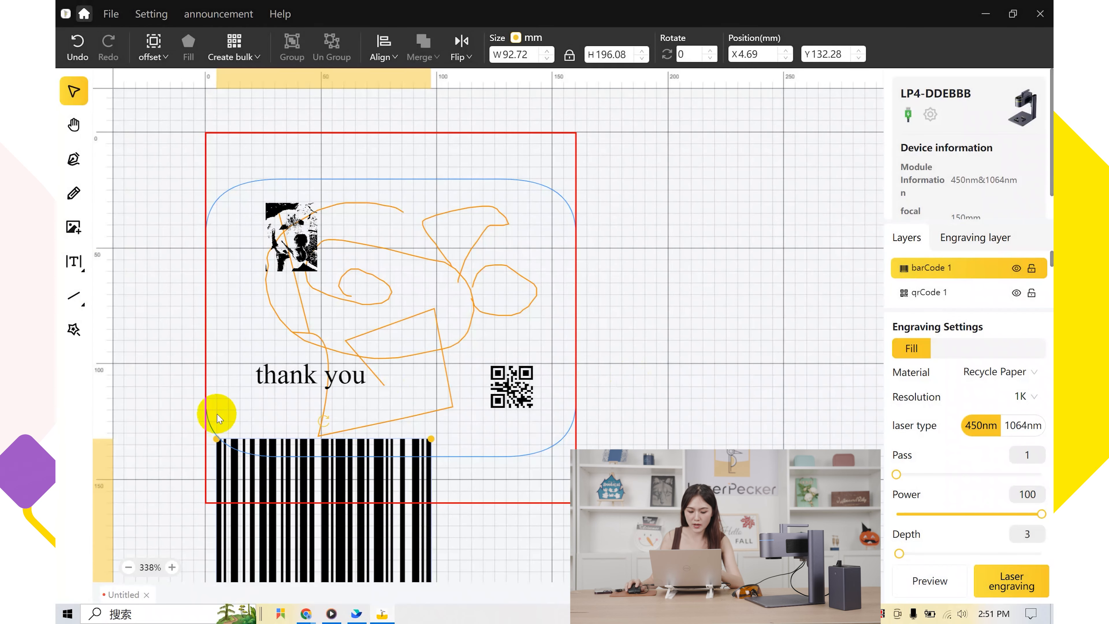
left_click_drag(302, 472, 463, 366)
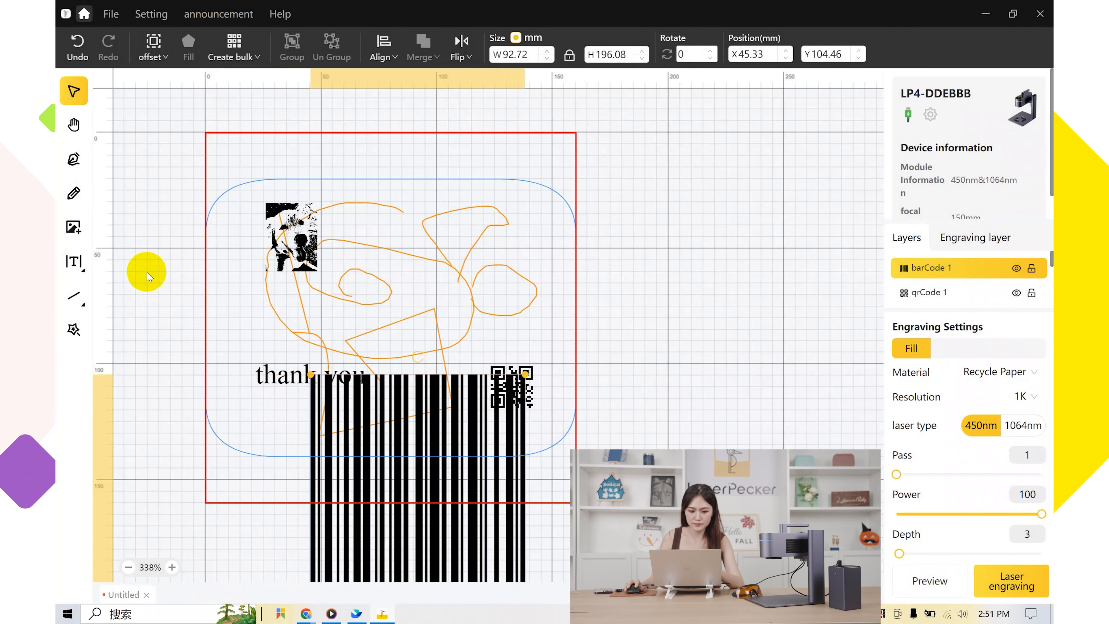
Draw a diagonal line spanning about 78 mm across and 108 mm down, outside the work area on its right side
left_click(79, 301)
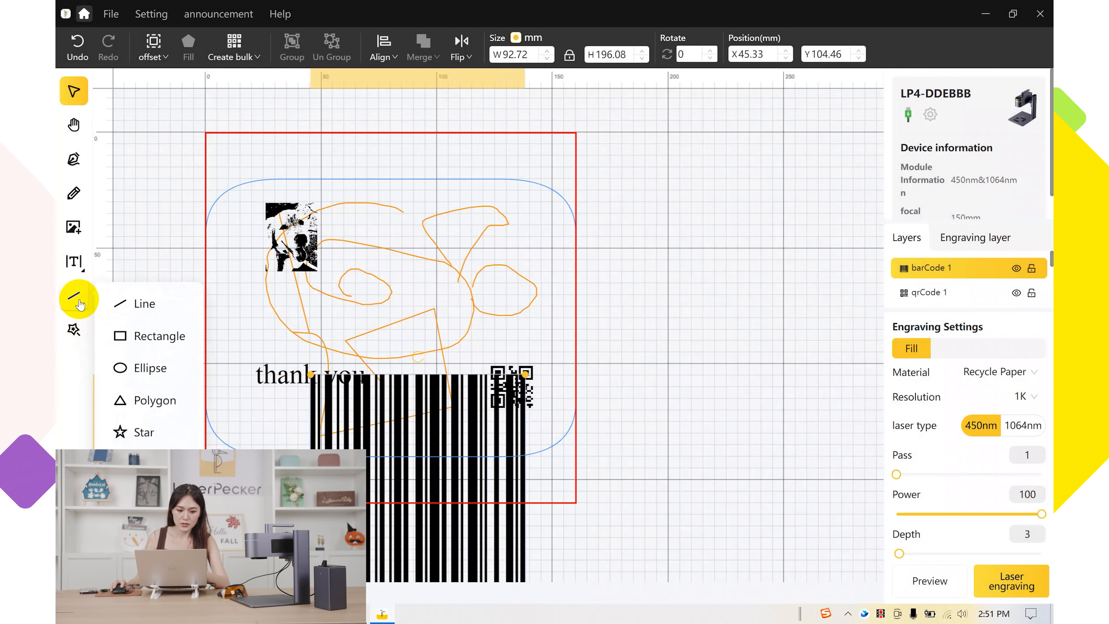
left_click(145, 309)
left_click_drag(629, 169, 809, 419)
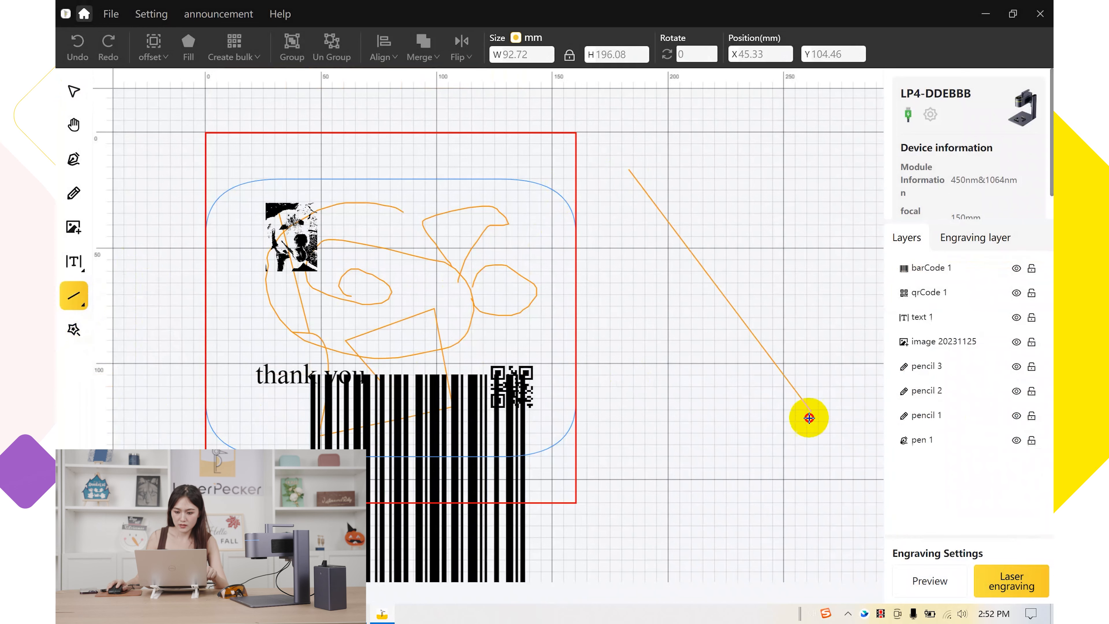
left_click_drag(617, 220, 754, 441)
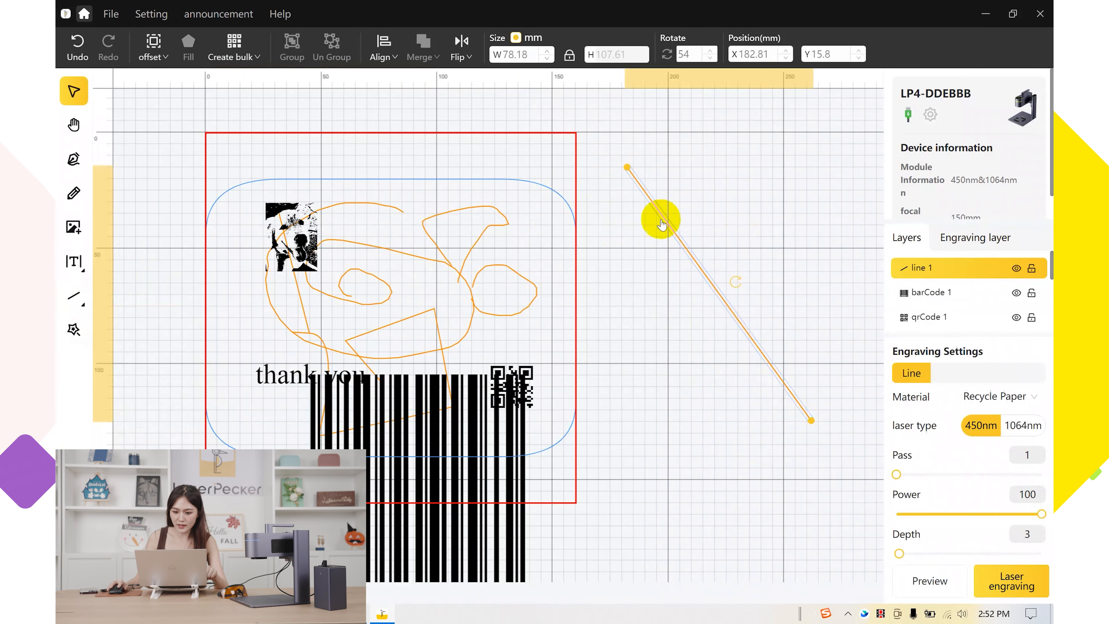
Draw a rectangle about 91 × 67 mm over the lower part of the diagonal line
left_click(87, 306)
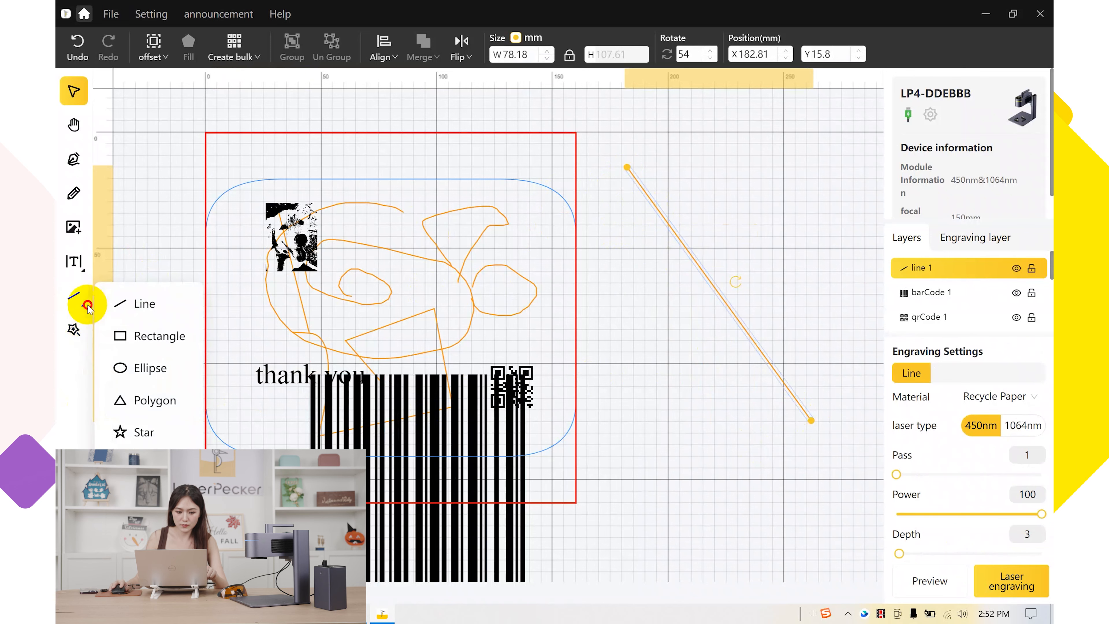
left_click(162, 342)
left_click_drag(599, 275, 809, 429)
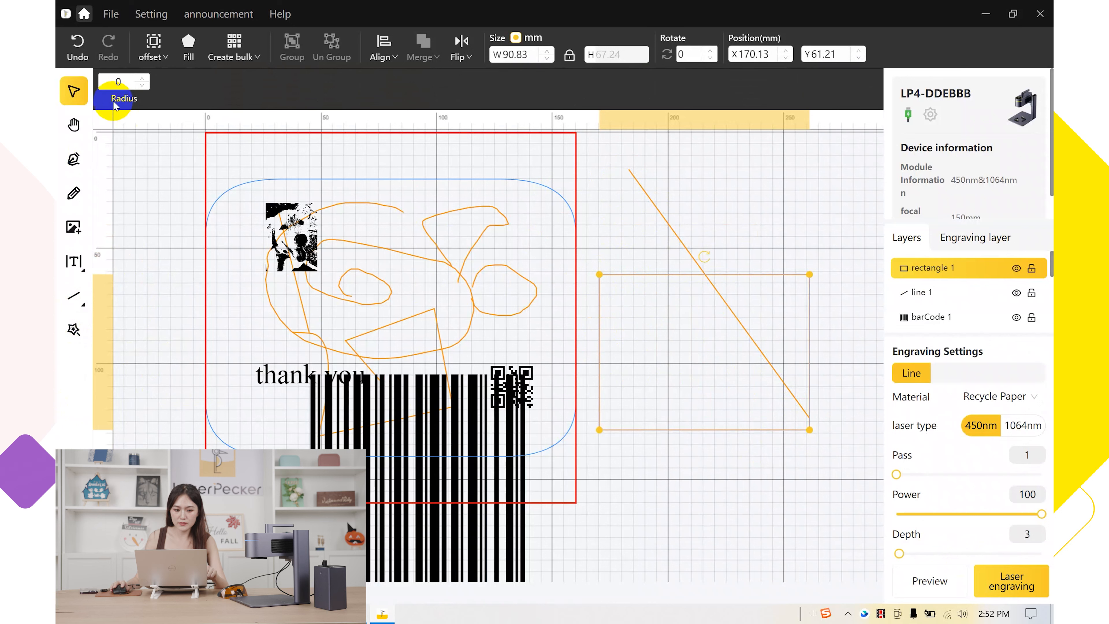
Round the rectangle's corners with a radius of 20
left_click(127, 83)
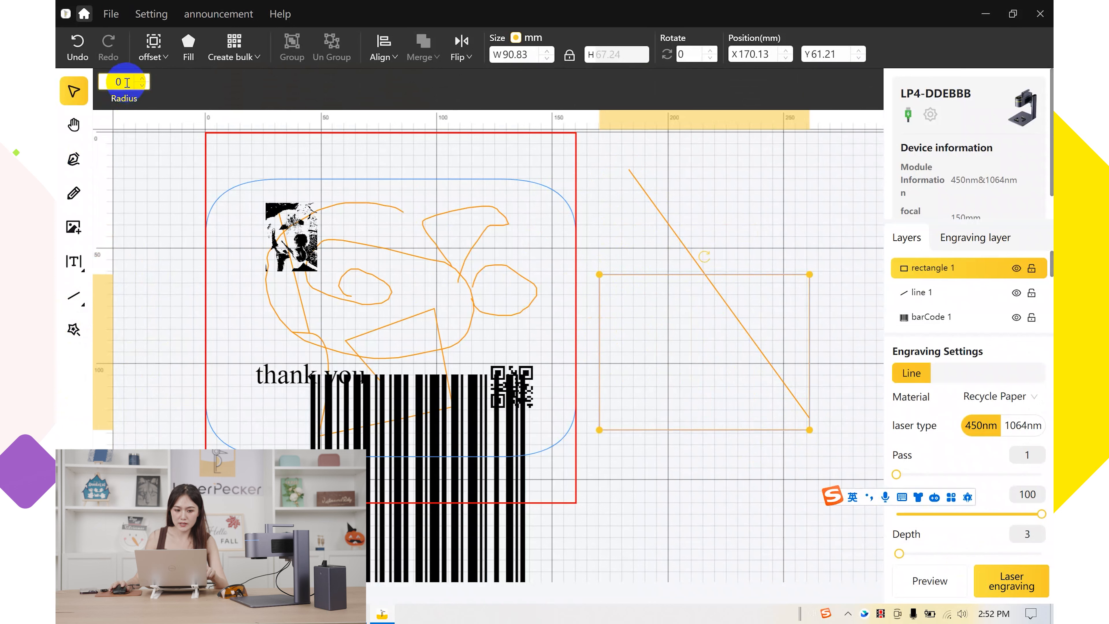
left_click(96, 95)
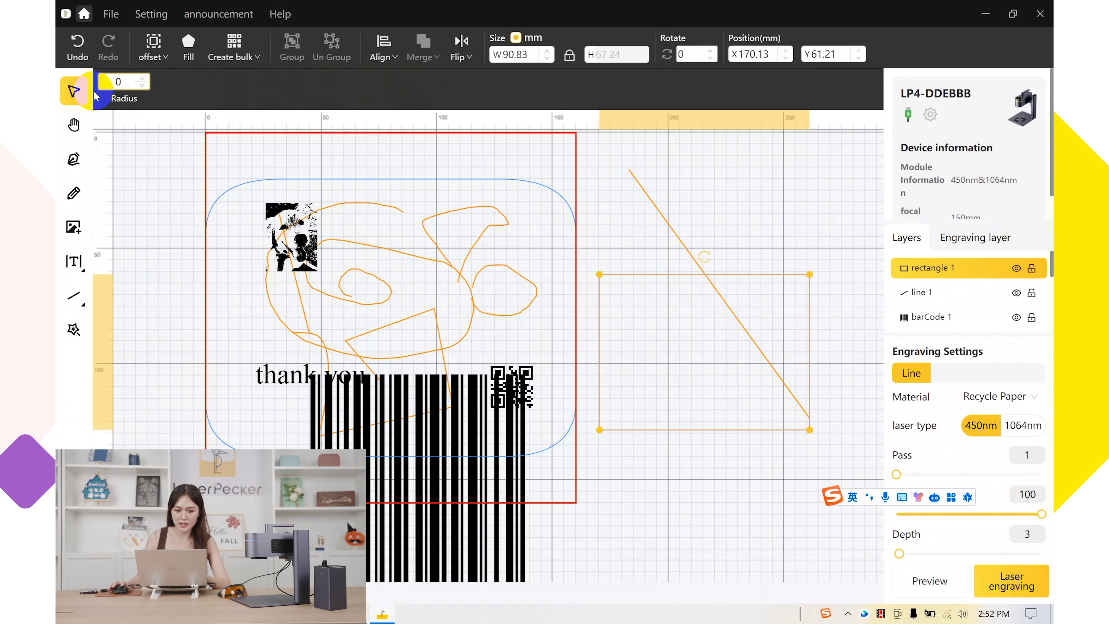
left_click(72, 101)
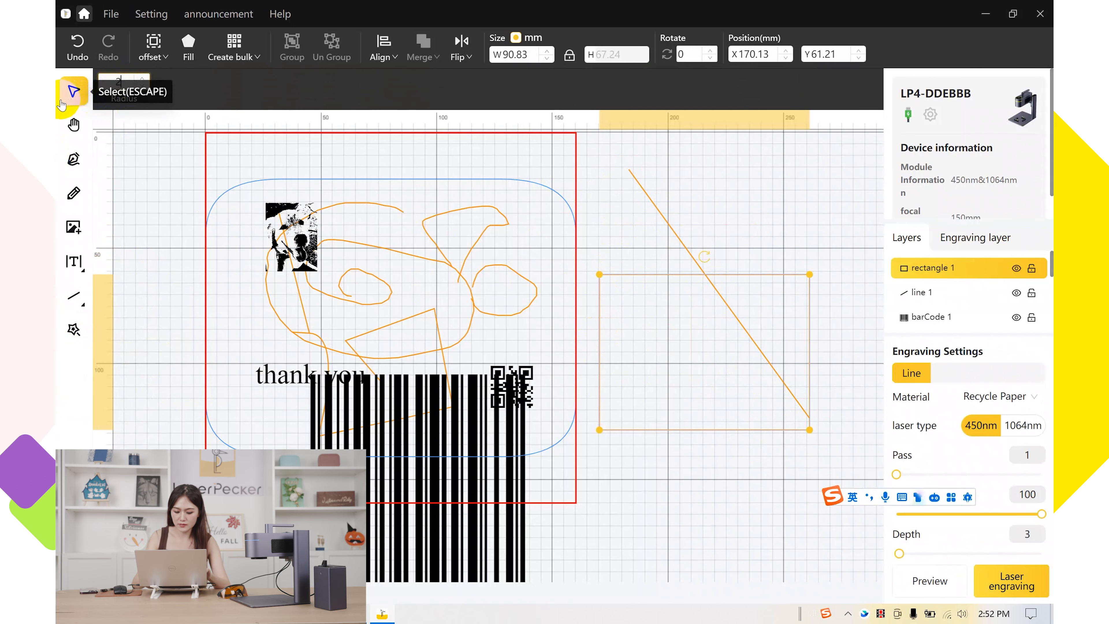
type("0")
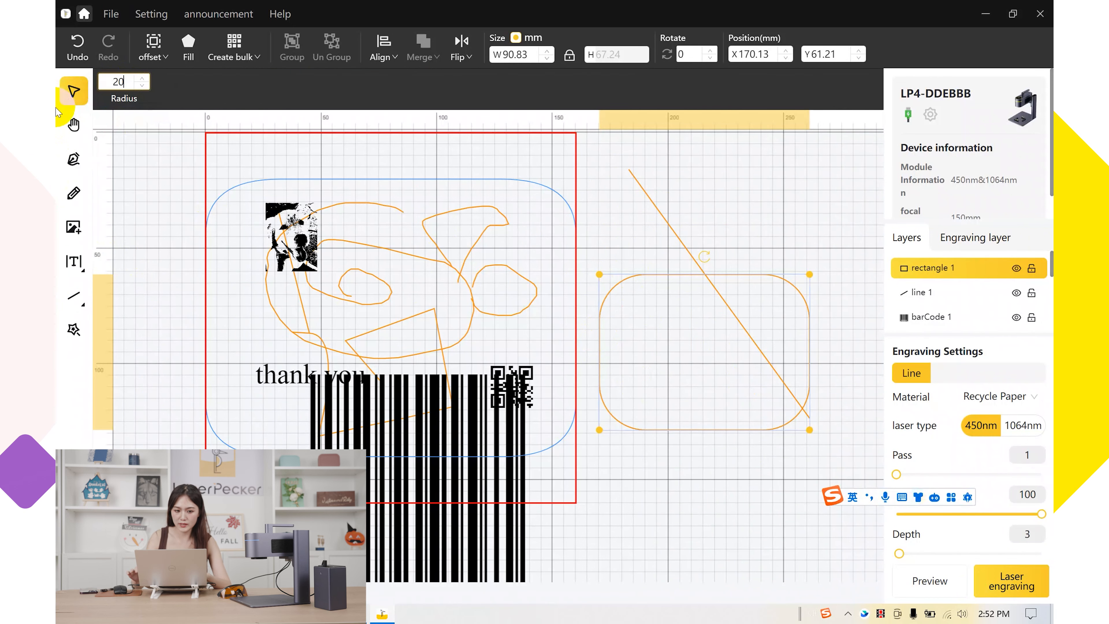
left_click(698, 345)
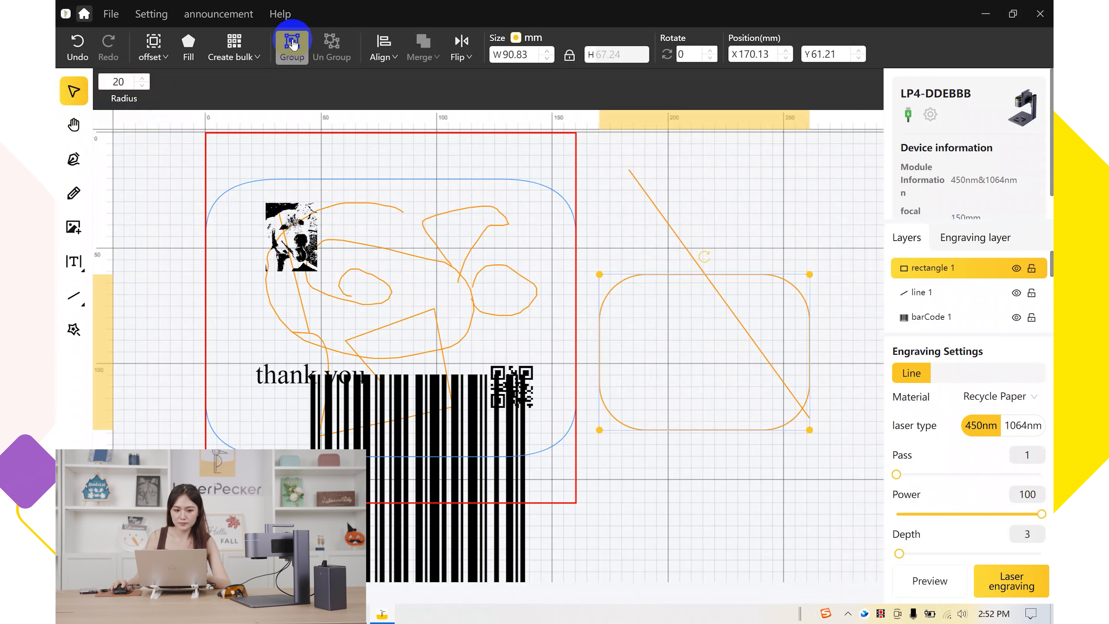
Draw an ellipse about 77 × 42 mm below the rounded rectangle
left_click(92, 300)
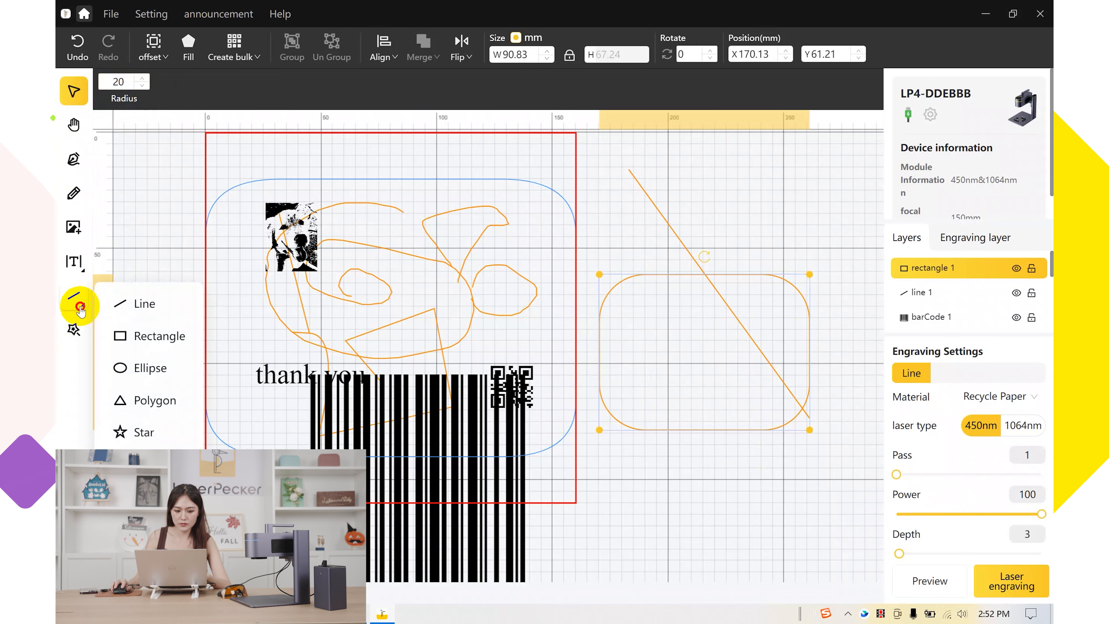
left_click(161, 372)
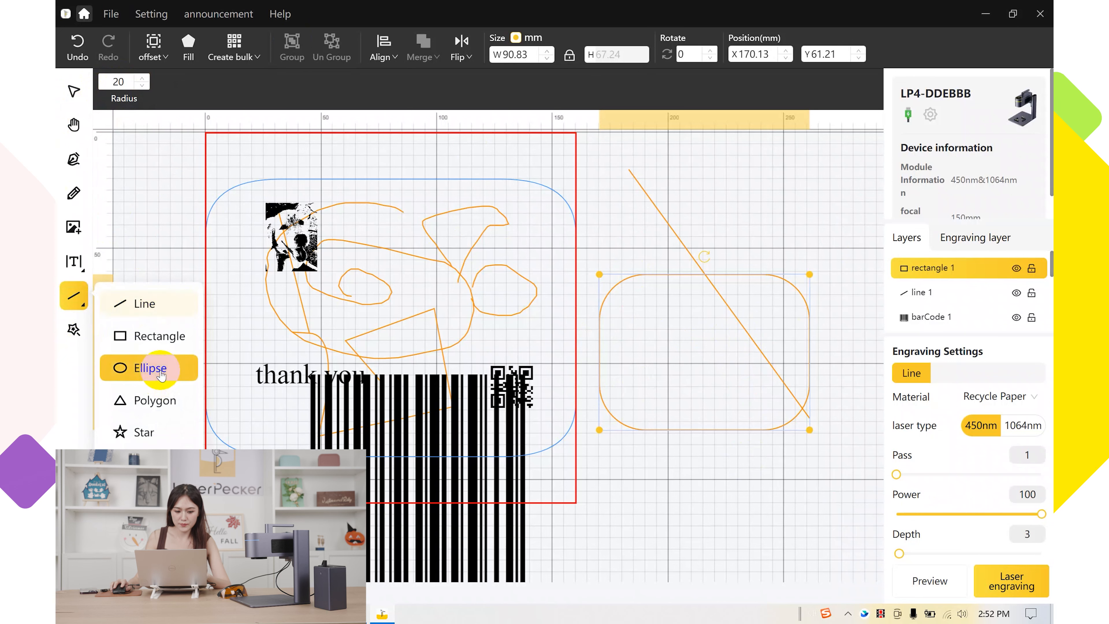
left_click(604, 456)
left_click_drag(605, 456, 777, 551)
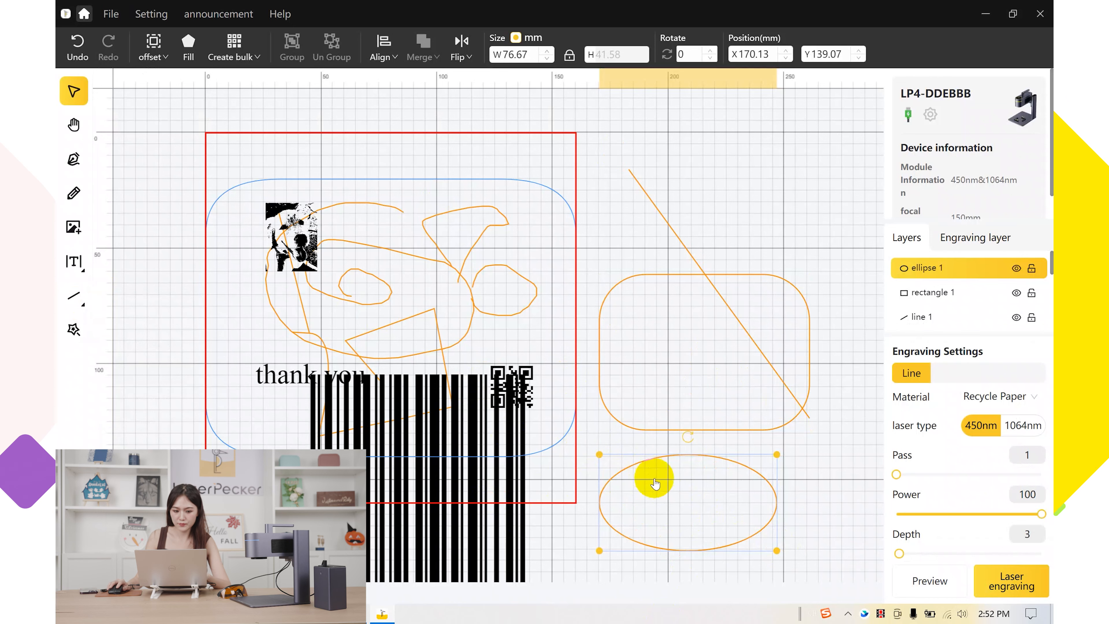
Draw a polygon about 79 × 60 mm above the rounded rectangle
left_click(81, 300)
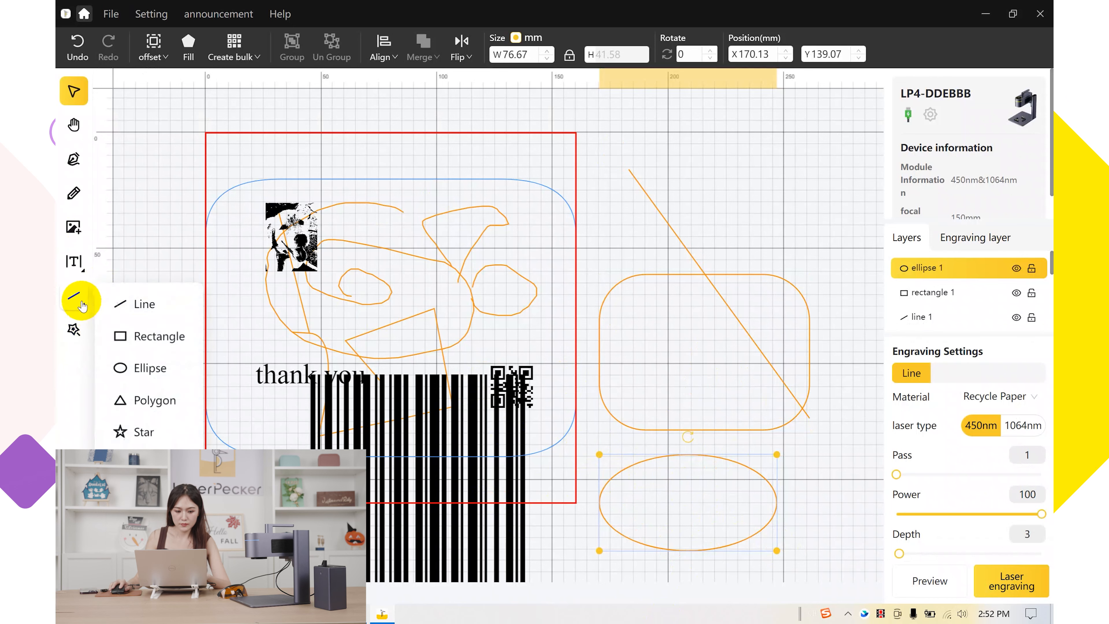
left_click(162, 406)
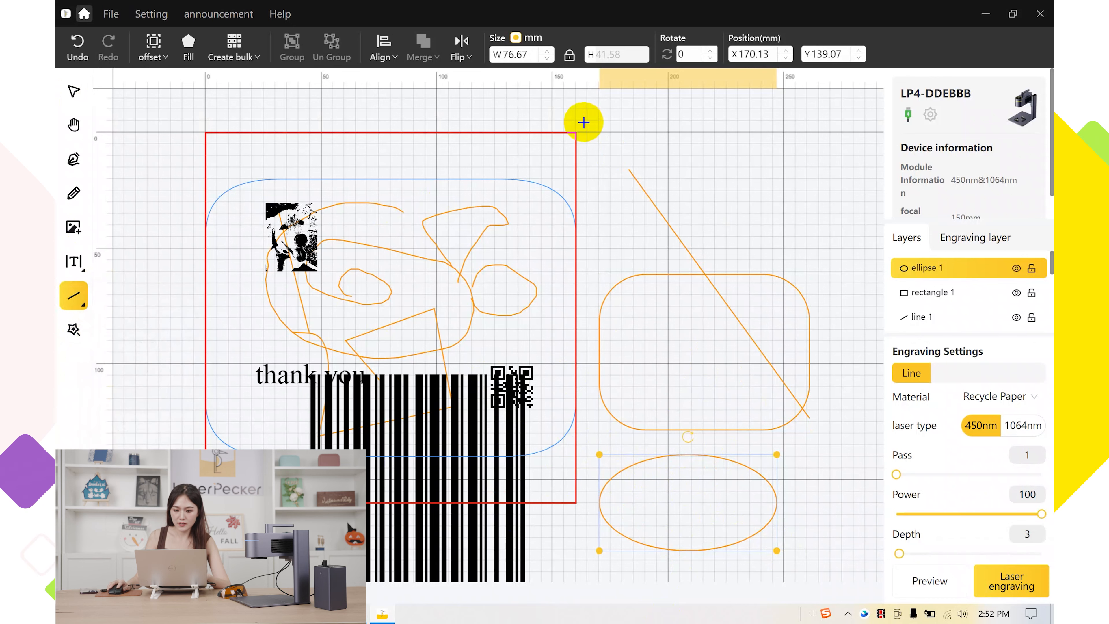
left_click_drag(601, 117, 785, 258)
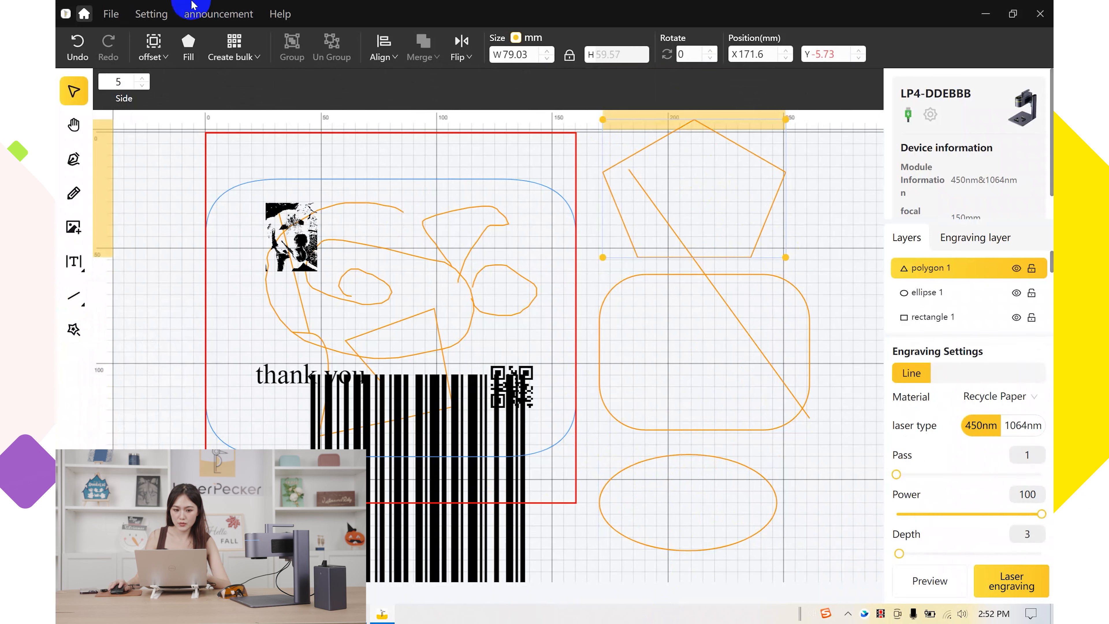
Set the polygon's number of sides to 6
double_click(122, 78)
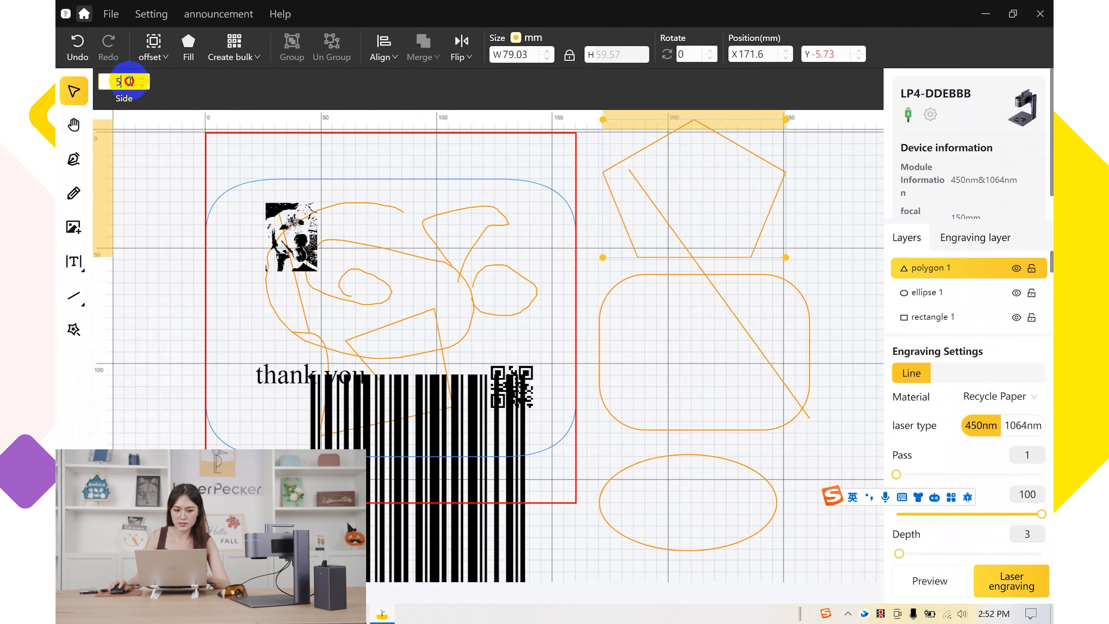
left_click(104, 75)
key("BackSpace")
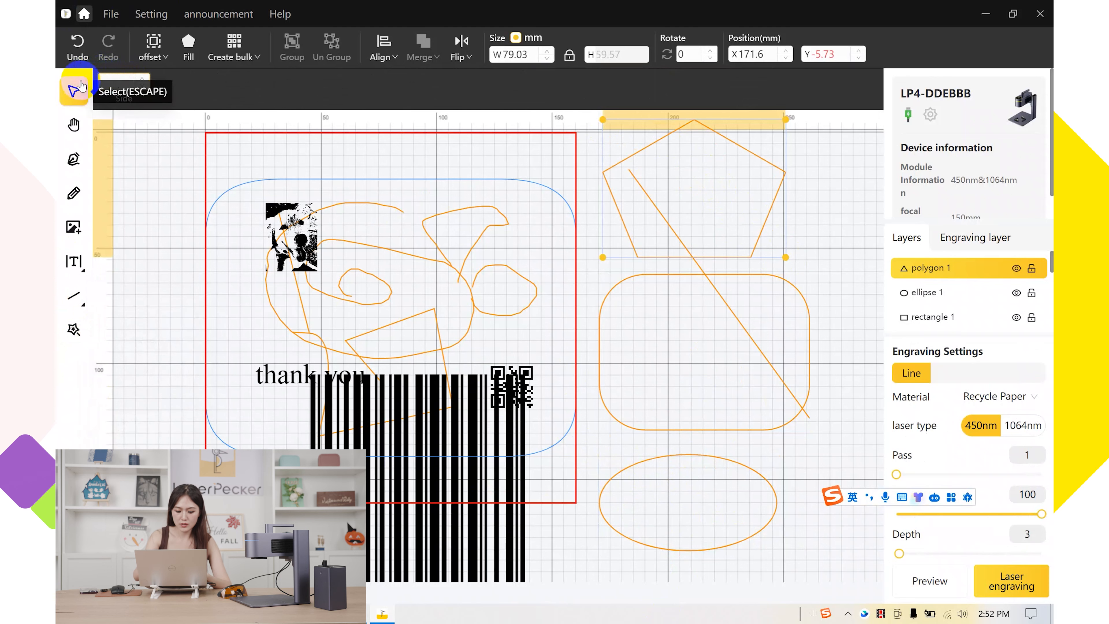
type("6")
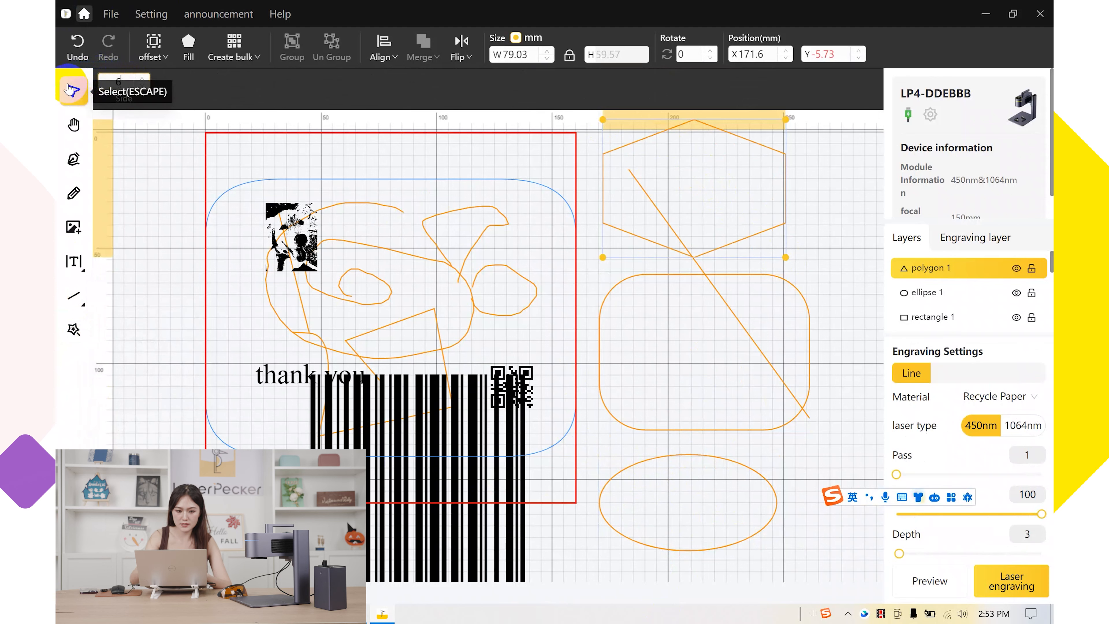
left_click(730, 176)
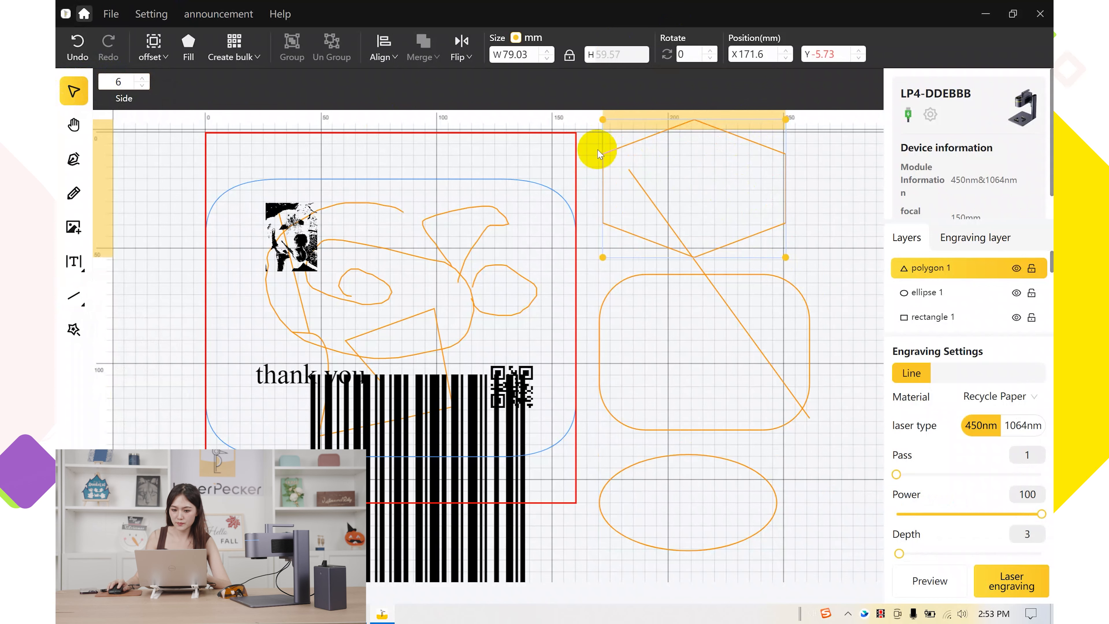
Delete the line, rectangle, ellipse and polygon beside the work area, and the pen and pencil drawings inside it
left_click_drag(586, 143, 826, 496)
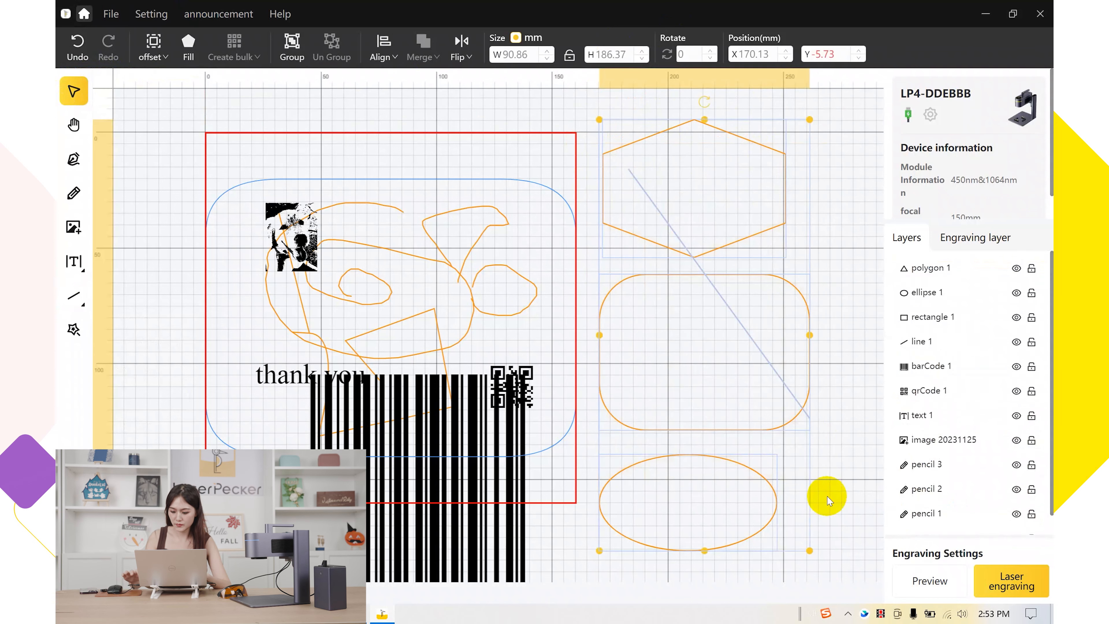
key("Delete")
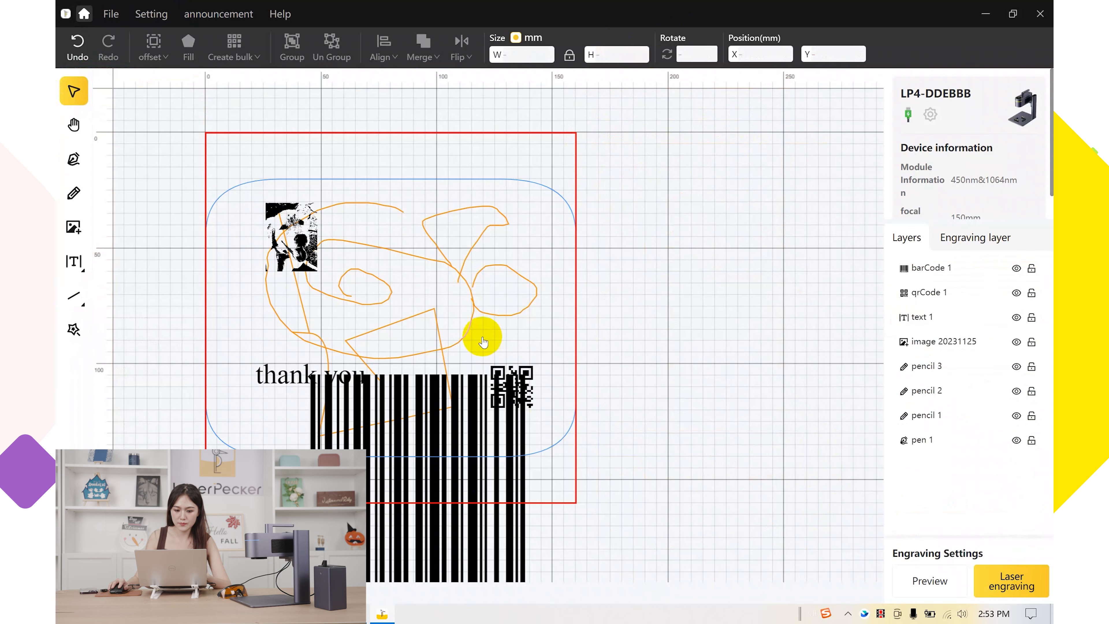
left_click(437, 299)
key("Delete")
left_click(378, 210)
mouse_move(378, 210)
left_mouse_down()
mouse_move(565, 355)
mouse_move(555, 361)
left_mouse_up()
key("Delete")
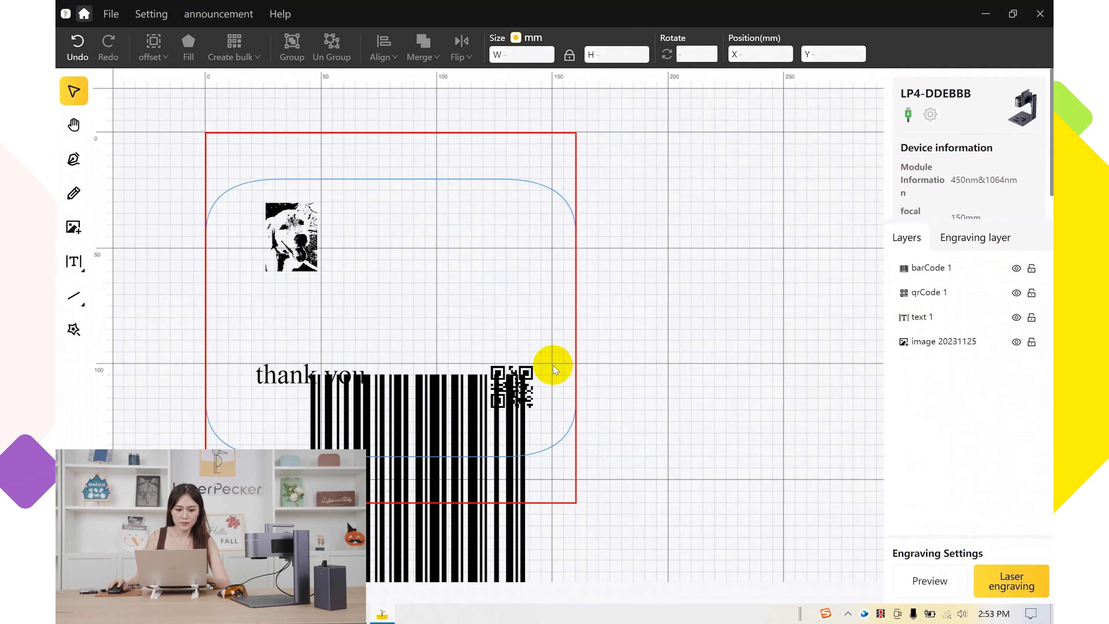
Draw a star about 76 × 78 mm to the right of the work area
left_click(73, 343)
left_click(77, 300)
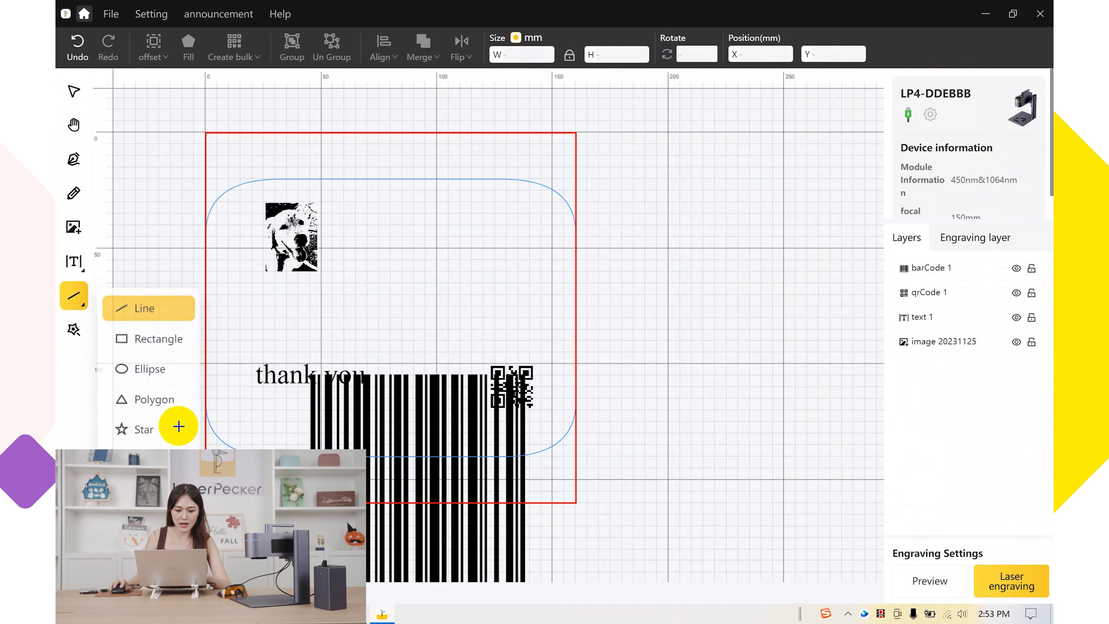
left_click(73, 297)
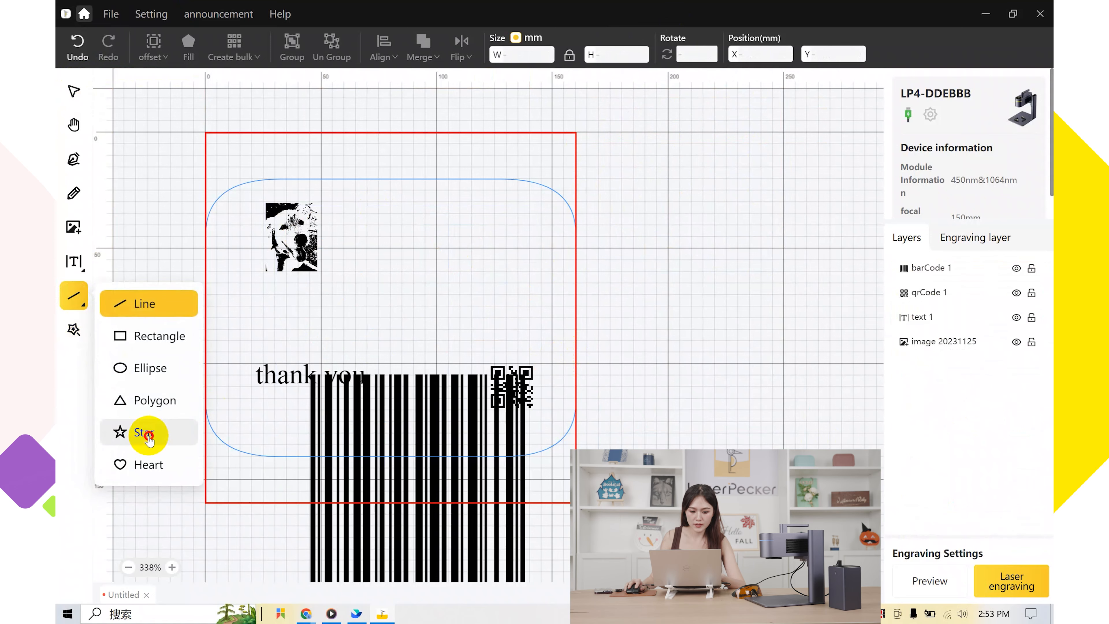
left_click(144, 431)
left_click_drag(623, 168, 799, 349)
Set the star to 8 sides with a depth of 69
double_click(114, 81)
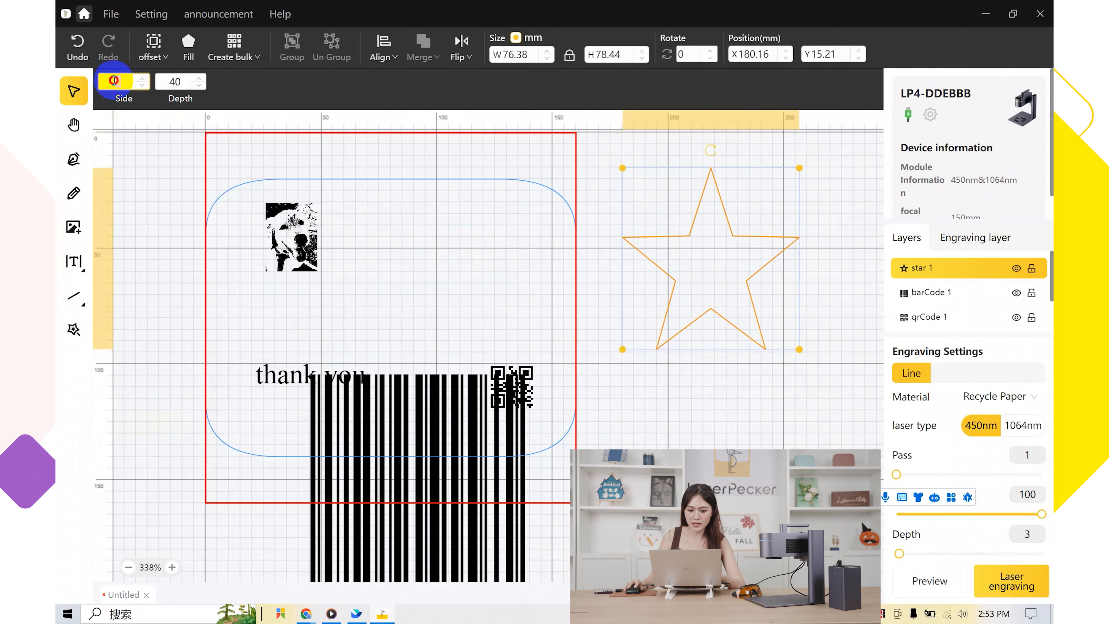
type("8")
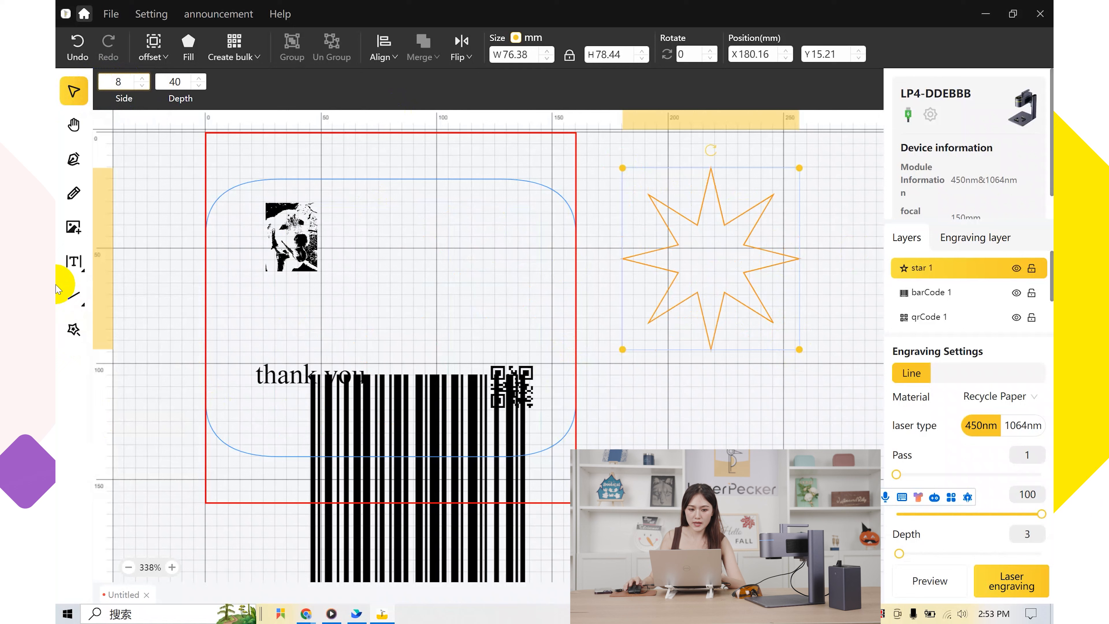
left_click(213, 100)
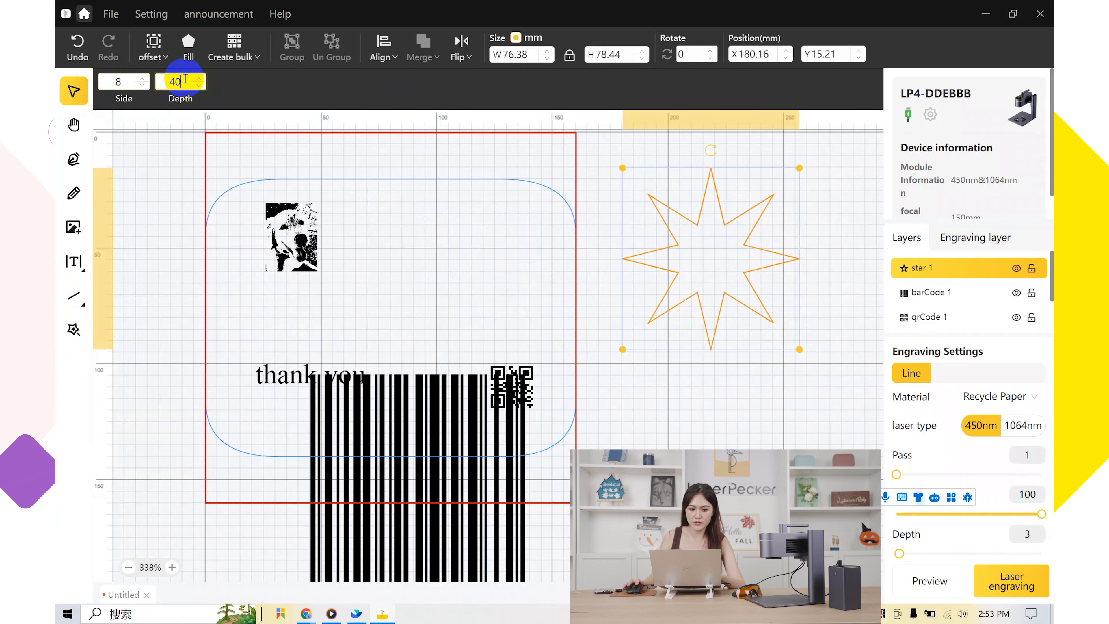
key("BackSpace")
key("BackSpace")
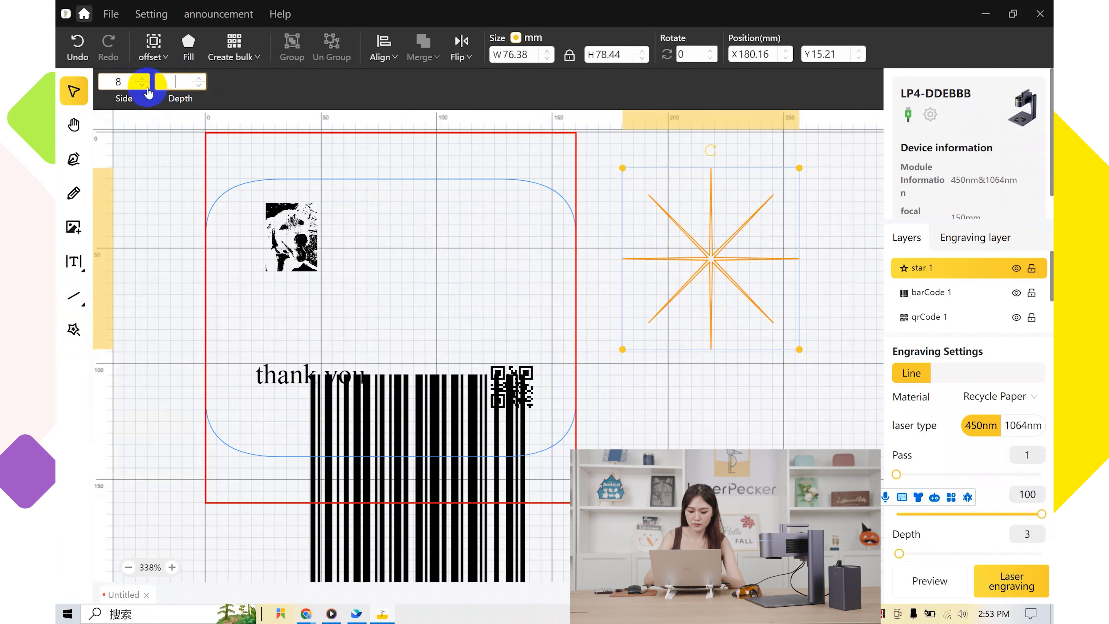
type("6")
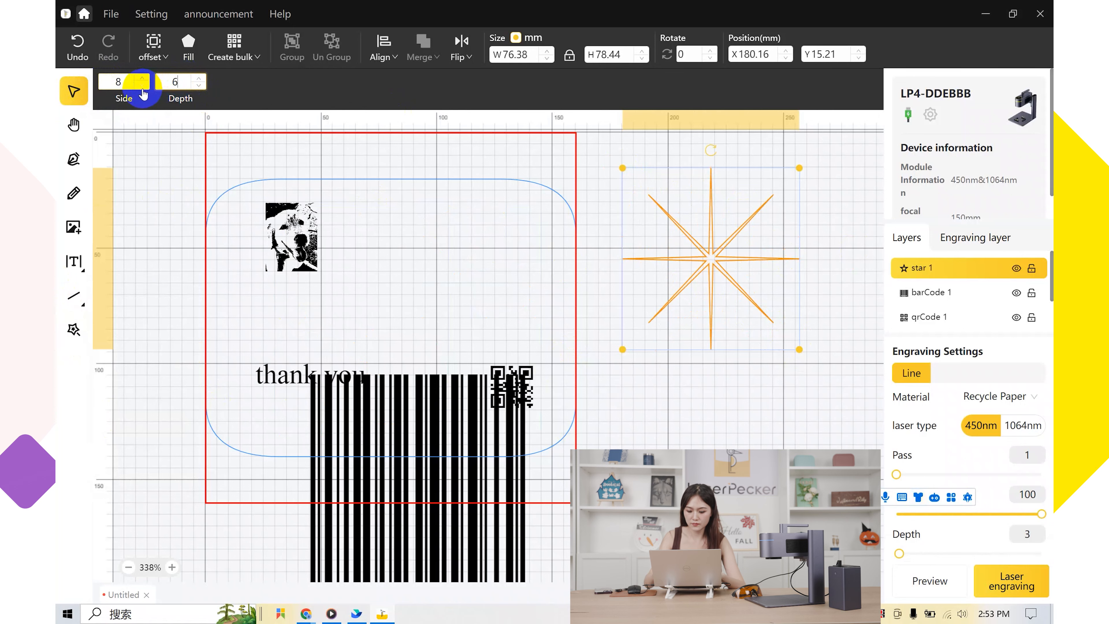
type("9")
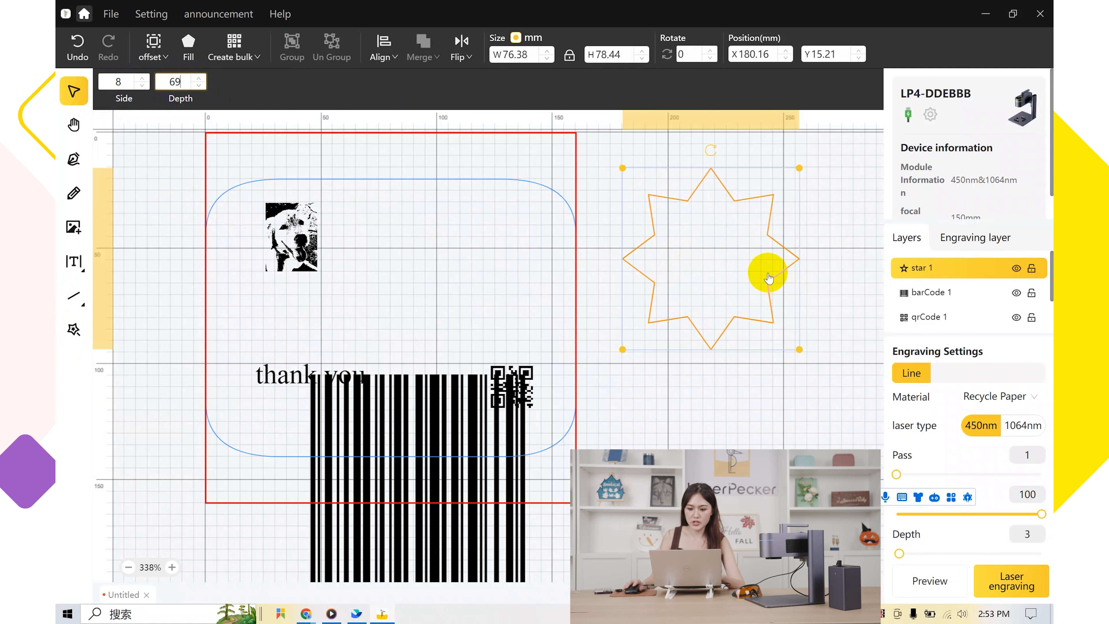
Draw a heart about 72 × 65 mm below the star
left_click(73, 296)
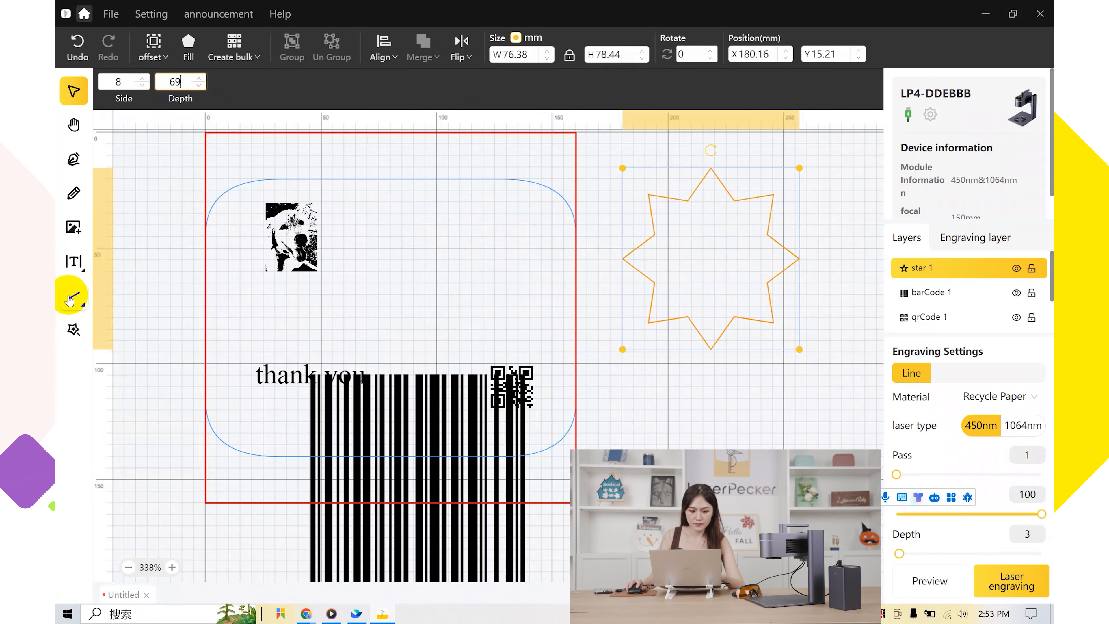
left_click(171, 463)
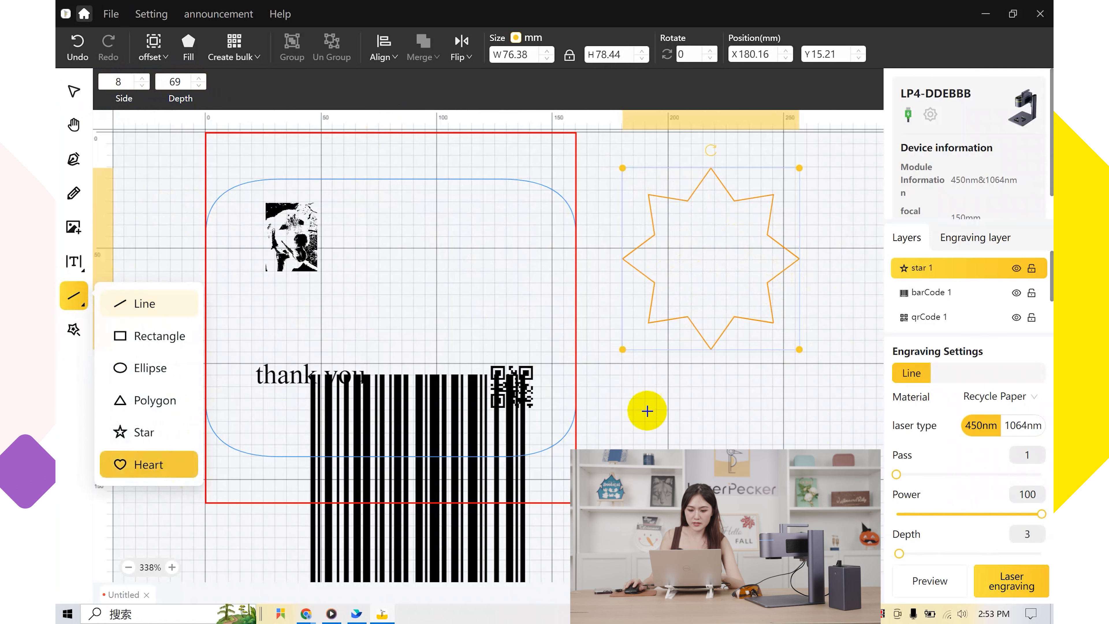
left_click_drag(637, 389, 798, 537)
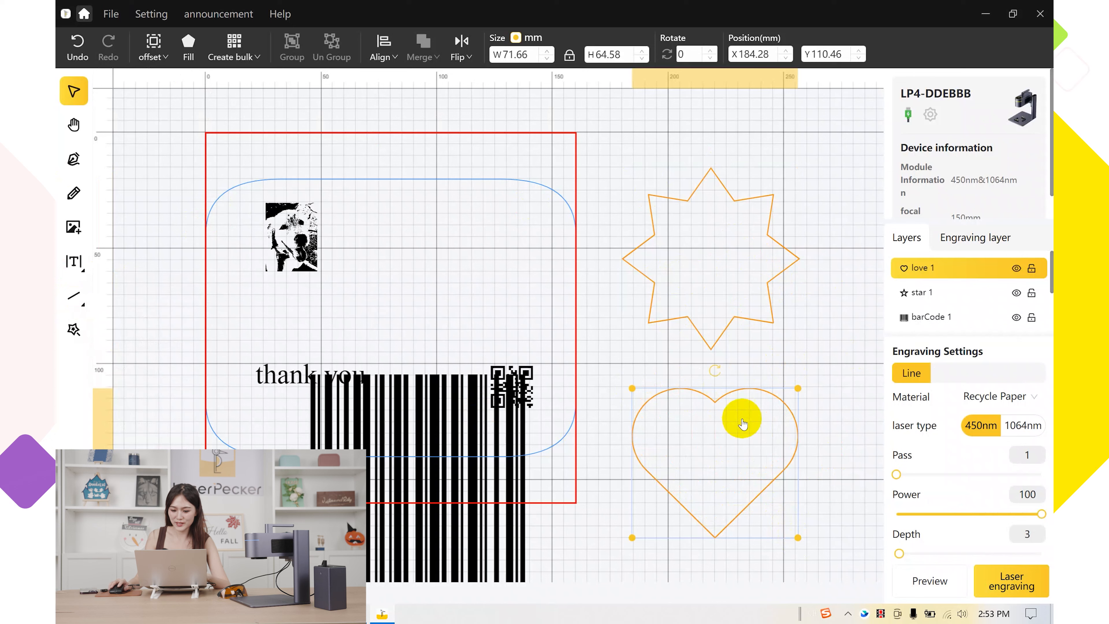
Insert the lion head artwork from the local material library and move it outside the work area, over the star and heart
left_click(70, 333)
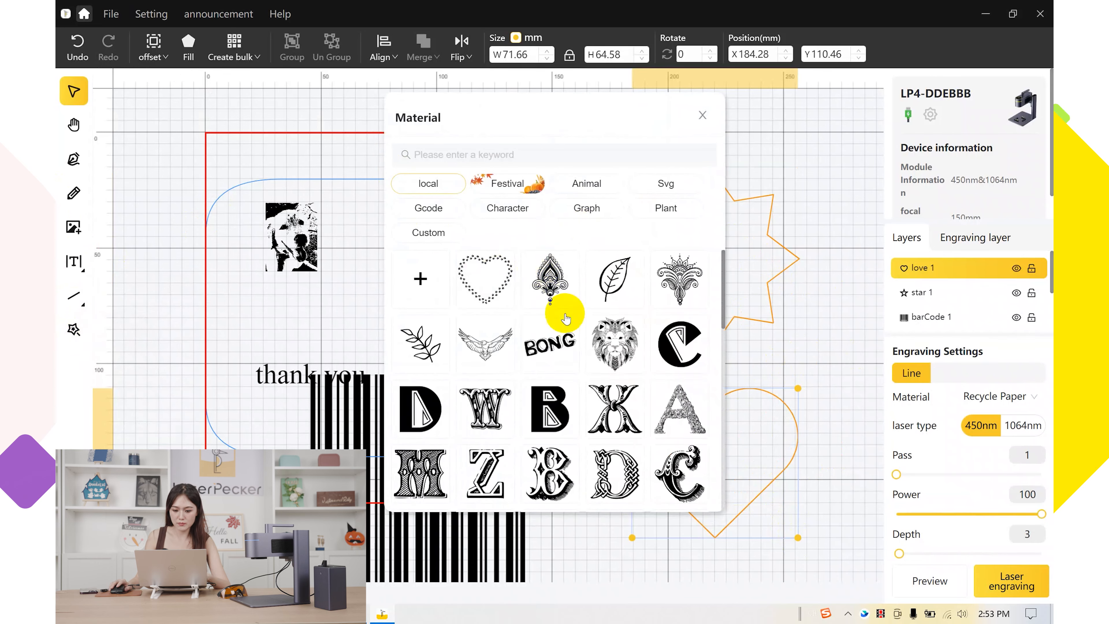
scroll(578, 372, "down", 4)
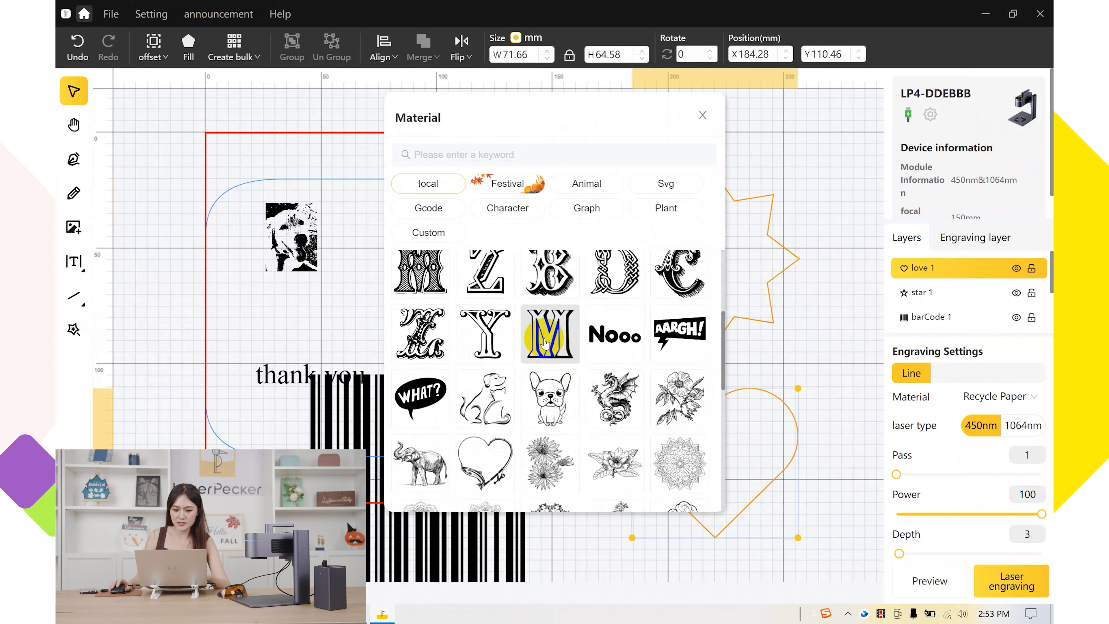
scroll(545, 343, "up", 3)
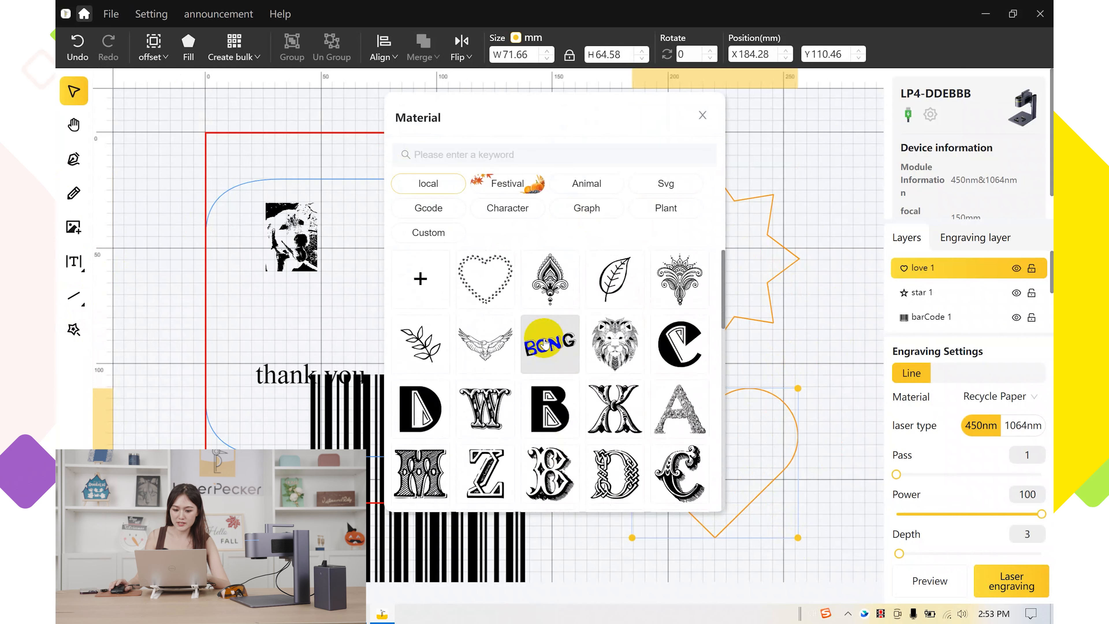
left_click(615, 348)
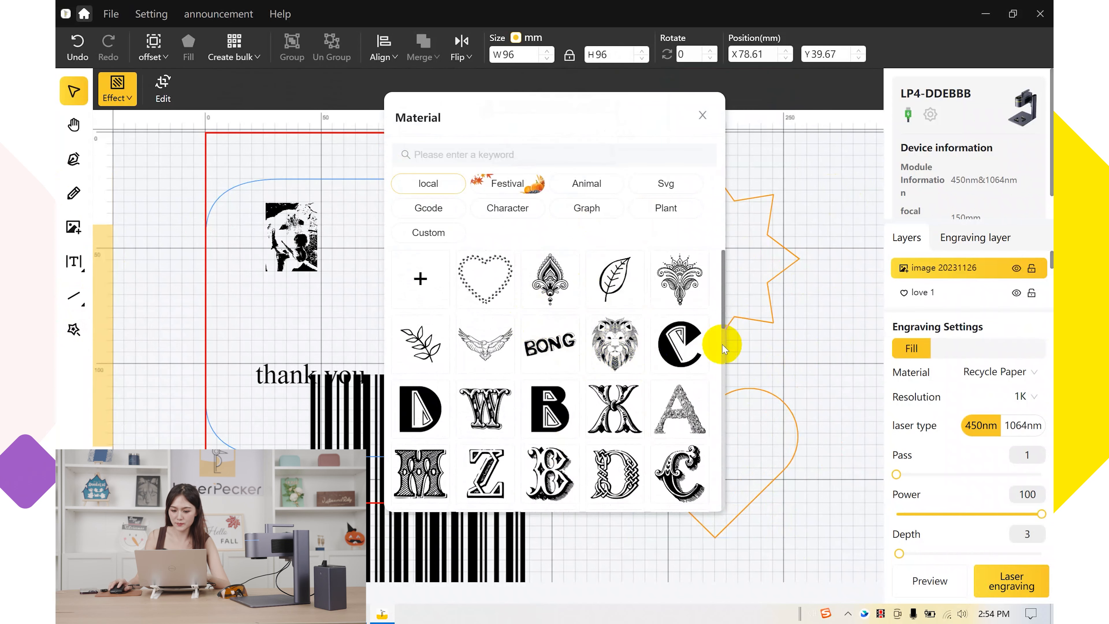
left_click(702, 115)
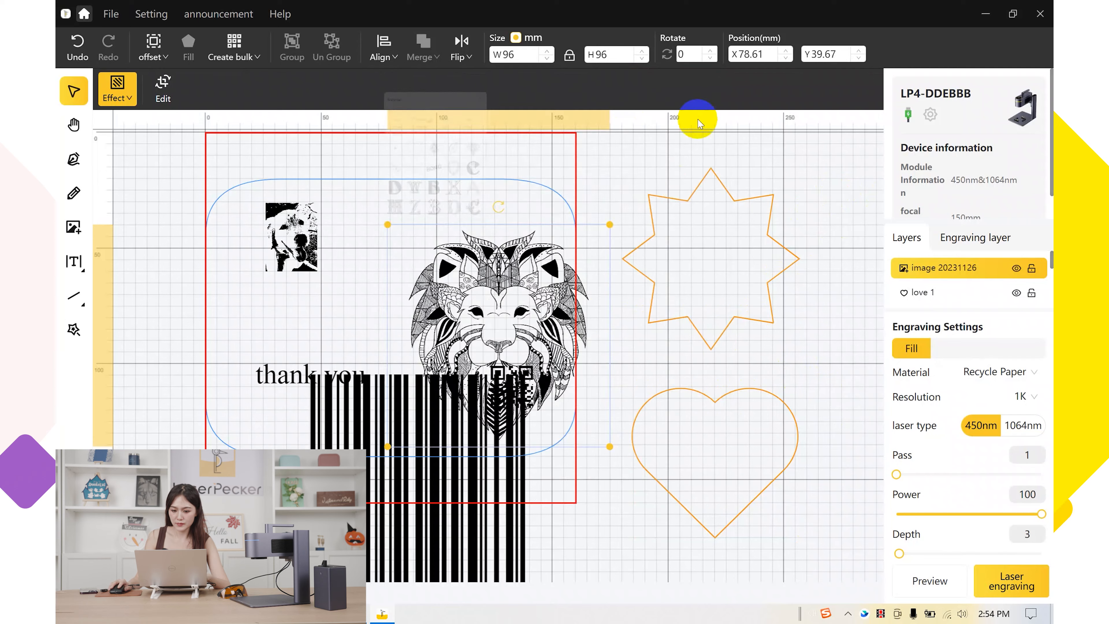
left_click_drag(520, 317, 736, 328)
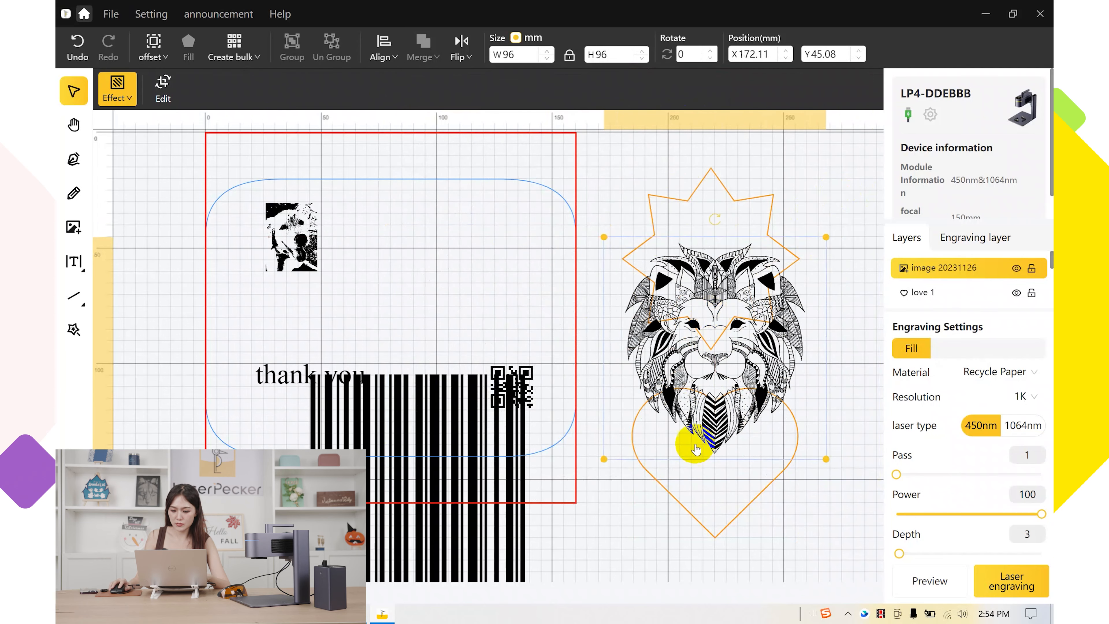
Delete the heart and the star, and move the lion image slightly up
left_click(696, 483)
key("Delete")
left_click(682, 239)
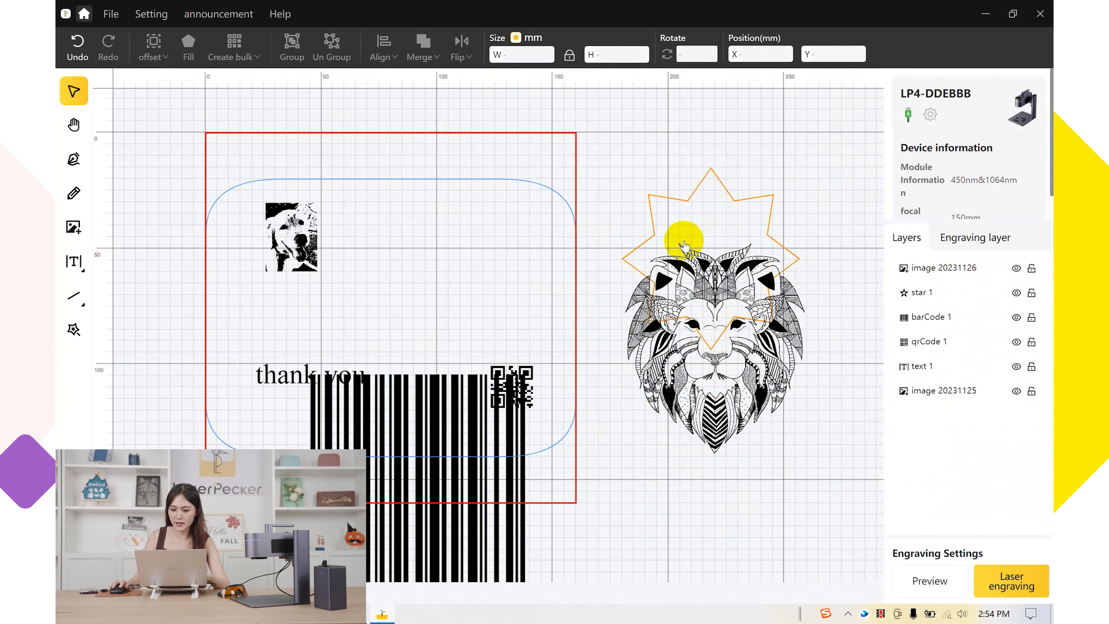
left_click(709, 207)
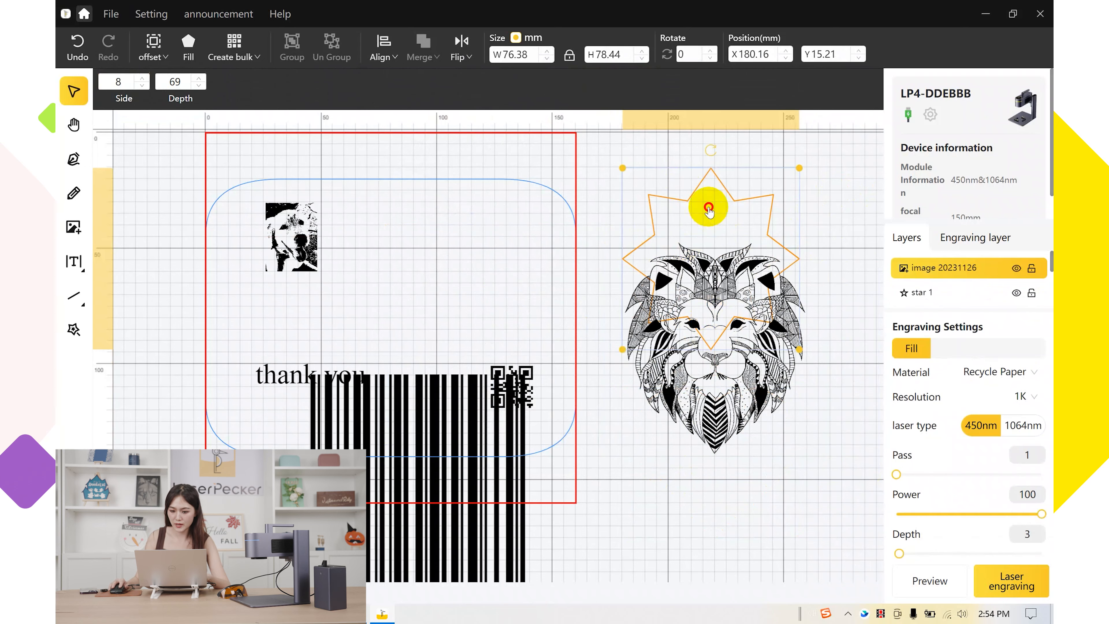
key("Delete")
left_click_drag(738, 322, 718, 263)
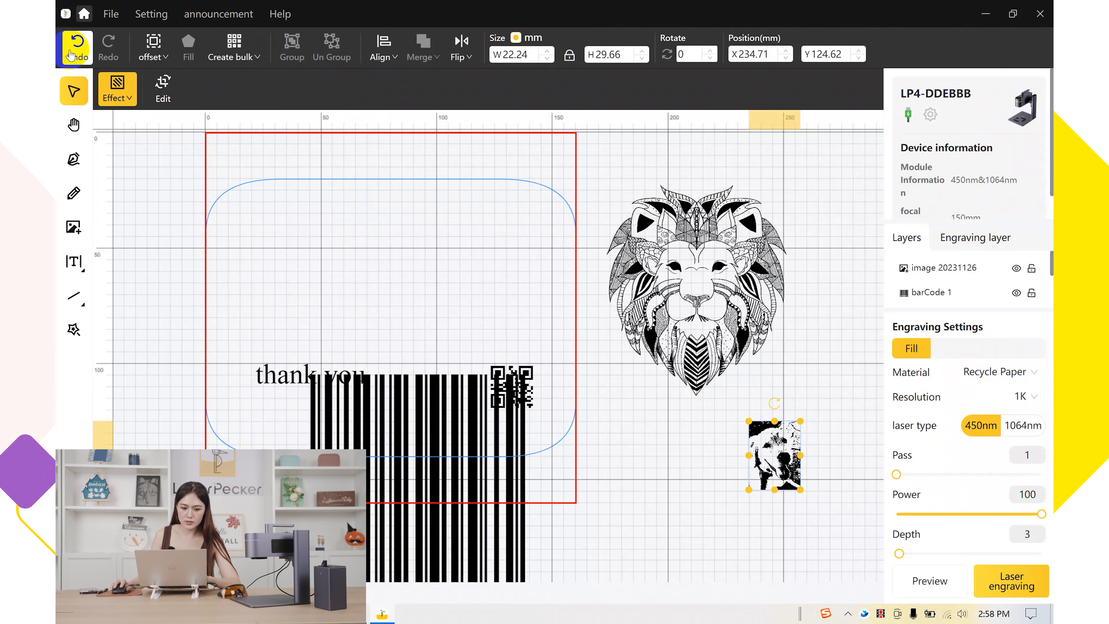
Draw a diagonal line about 64 × 41 mm above the "thank you" text, and undo and redo it
left_click(404, 285)
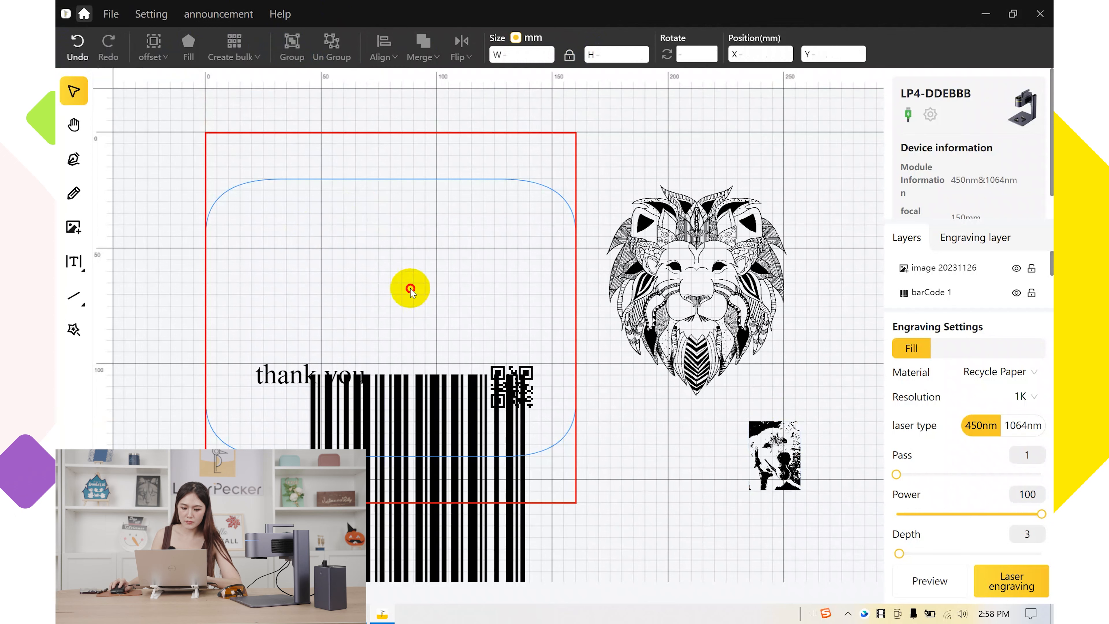
left_click(78, 292)
left_click_drag(308, 248, 459, 346)
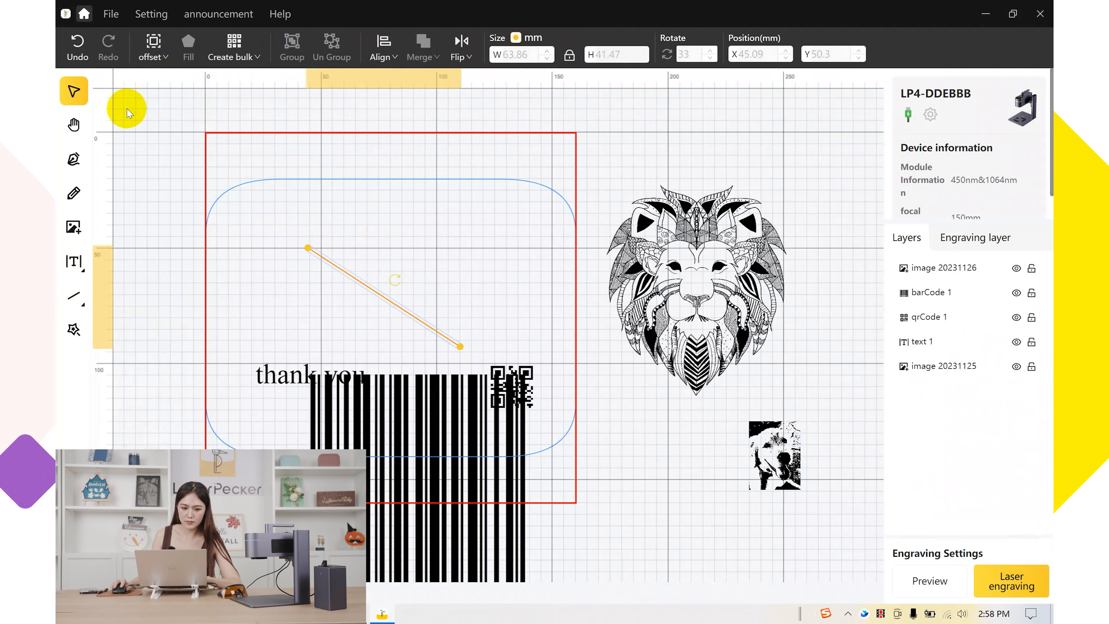
left_click(75, 49)
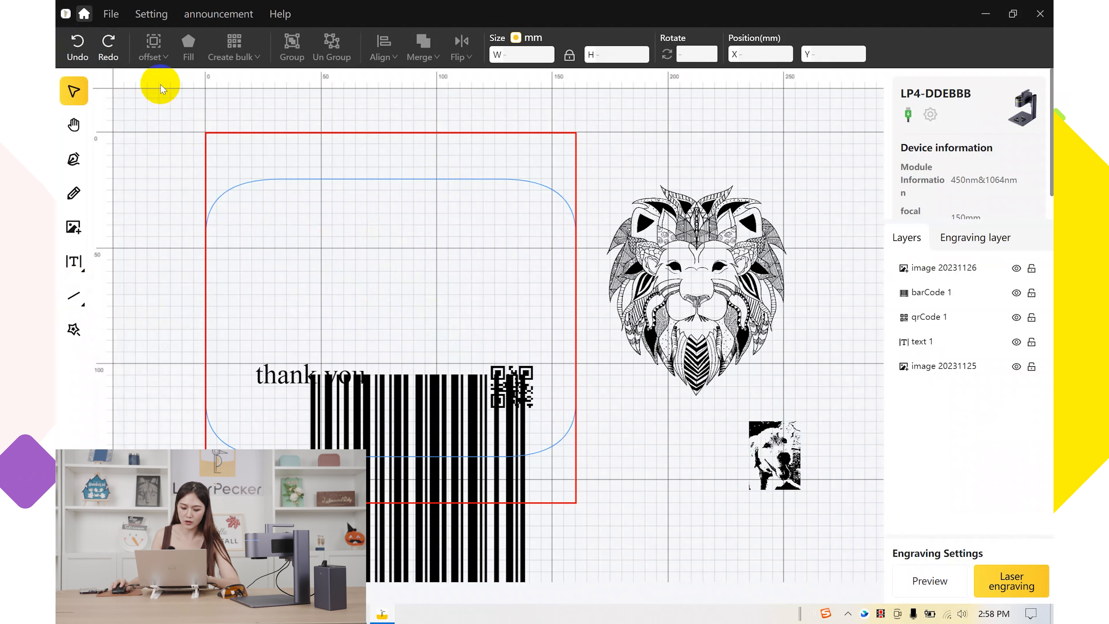
left_click(107, 46)
left_click_drag(312, 189, 476, 319)
left_click(154, 124)
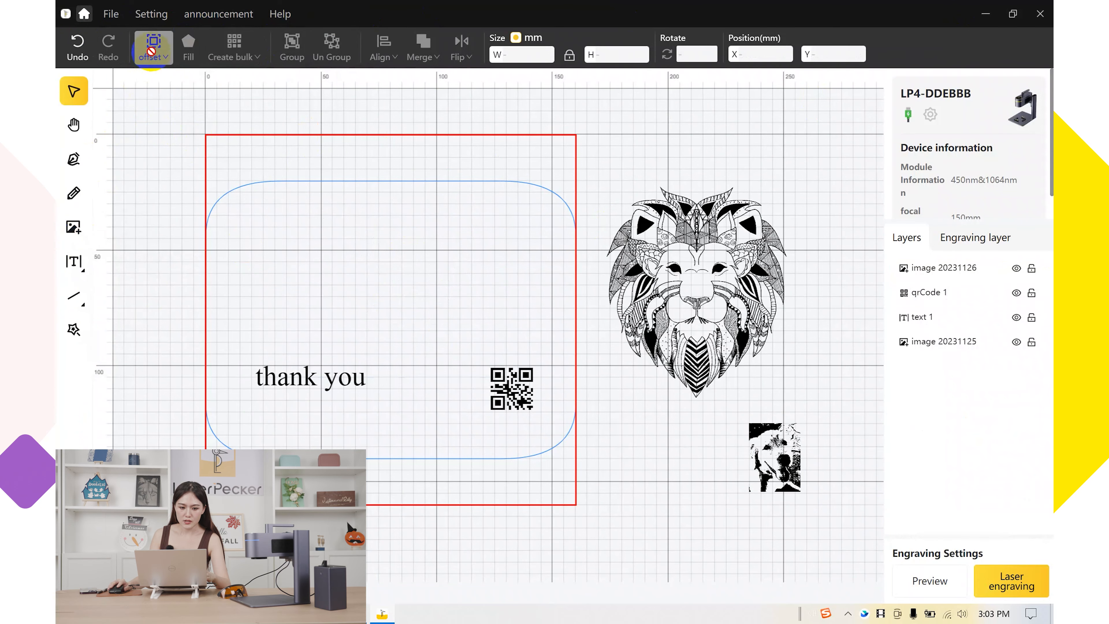
Insert the leafy branch artwork from the local material library and move it into the work area above the "thank you" text
left_click(84, 293)
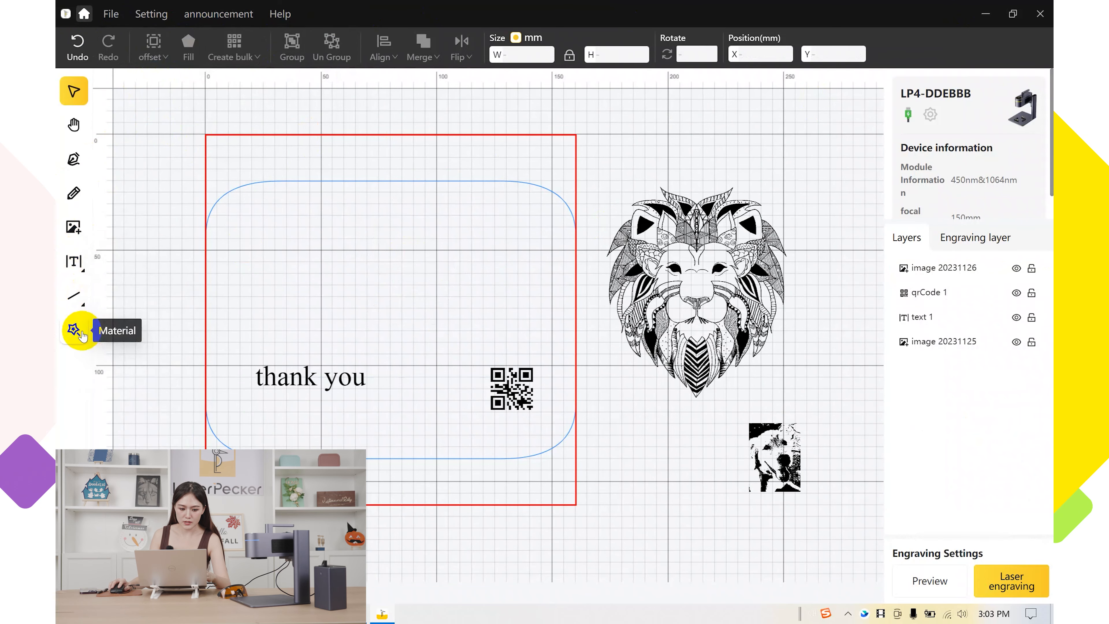
left_click(74, 328)
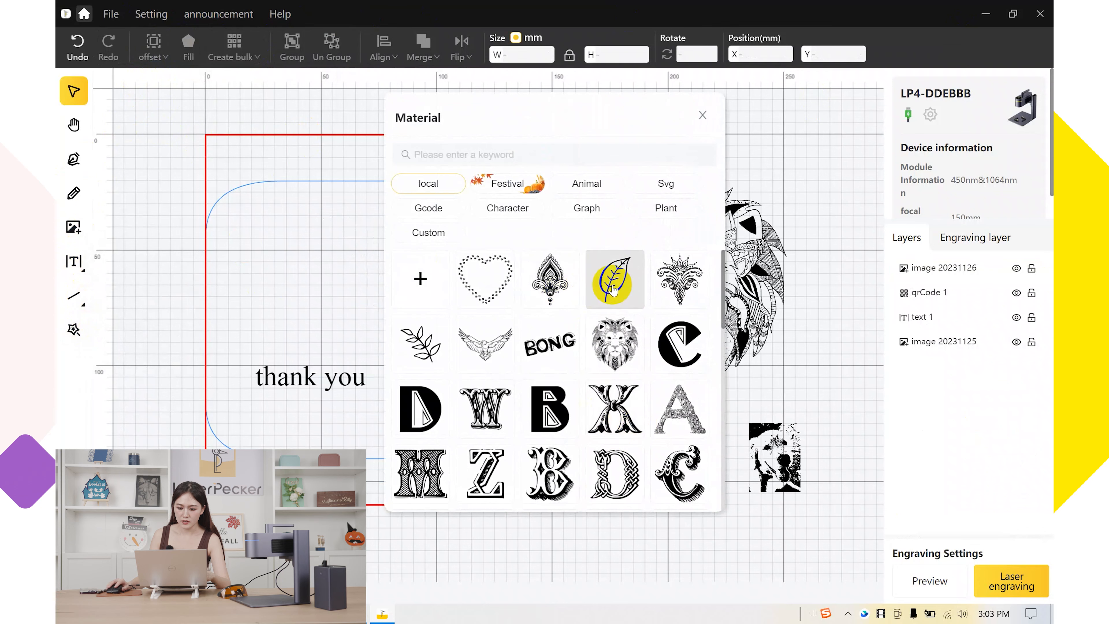
left_click(428, 336)
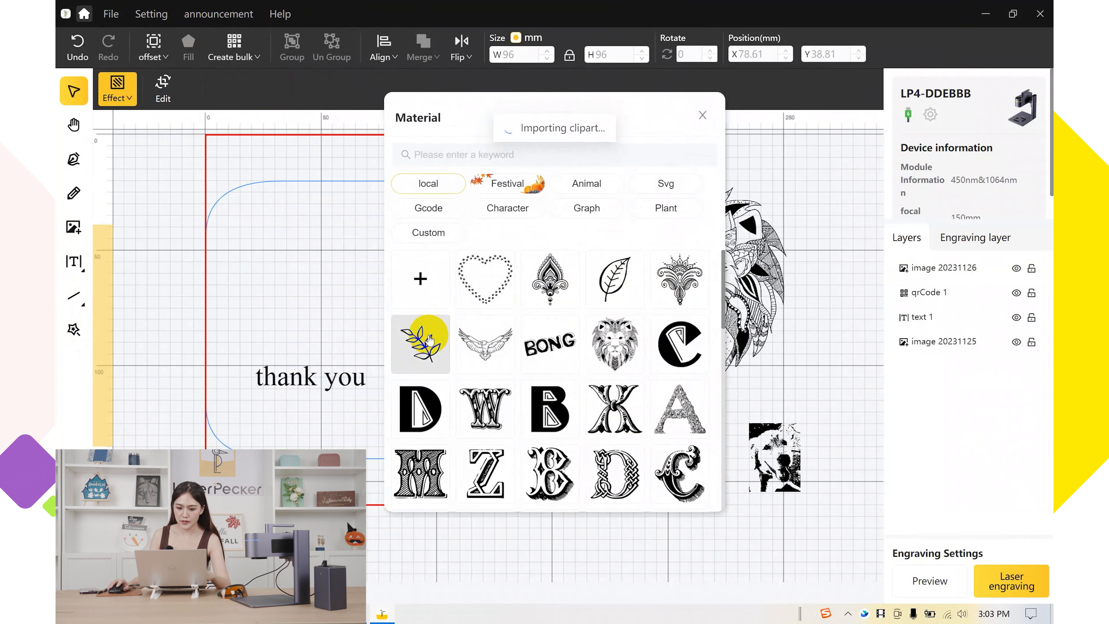
left_click(702, 121)
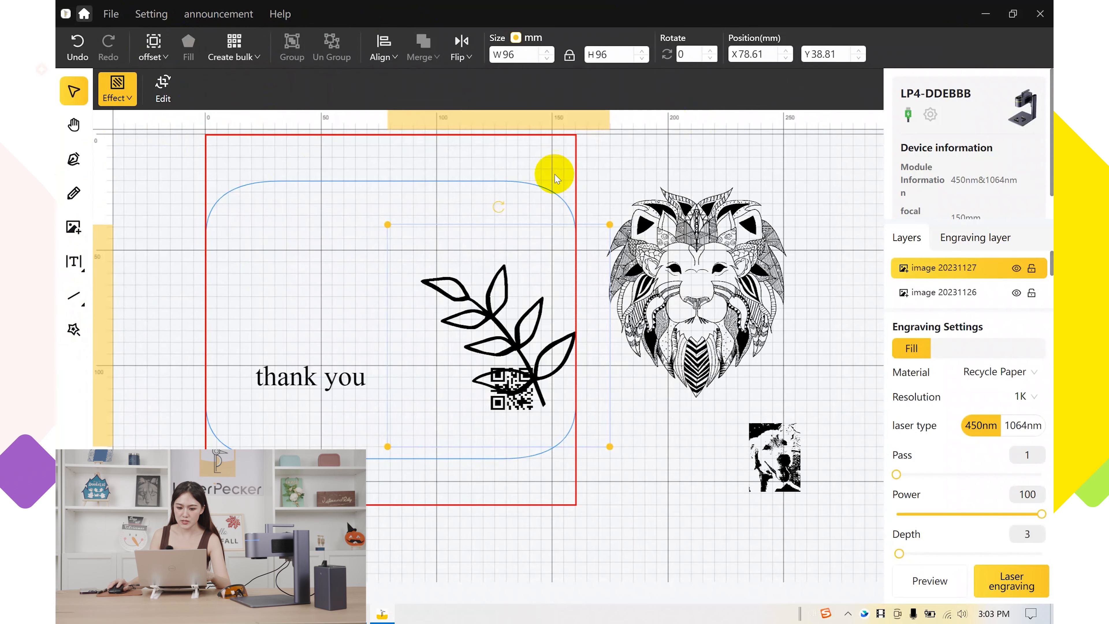
left_click_drag(481, 324, 393, 246)
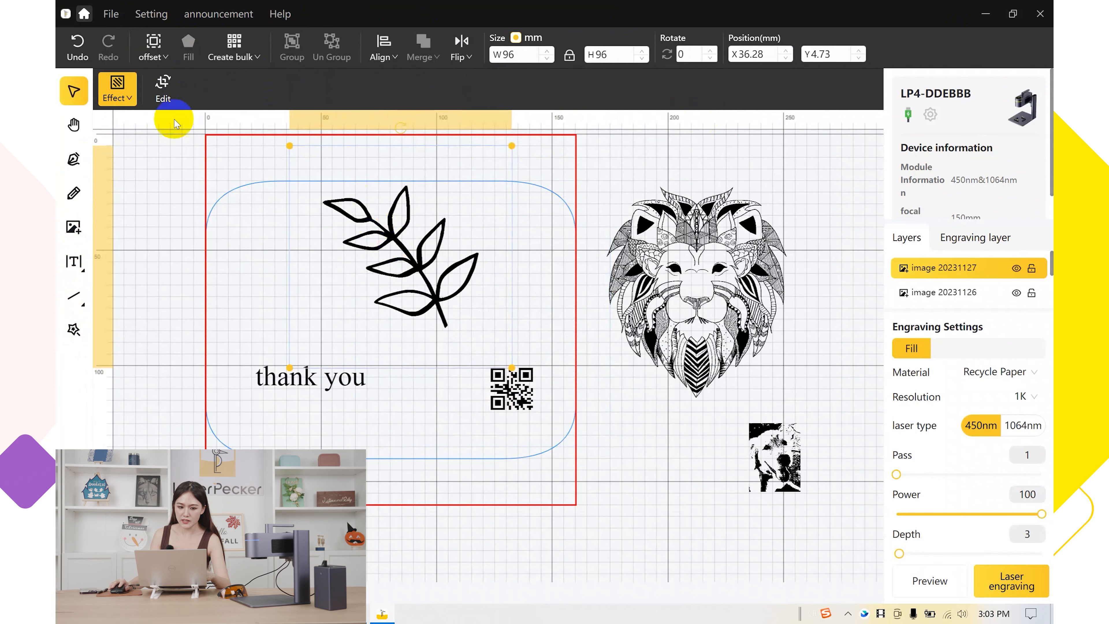
Create a 2.1 mm offset outline around the branch image, preserving the inner outline of the bitmap
left_click(154, 43)
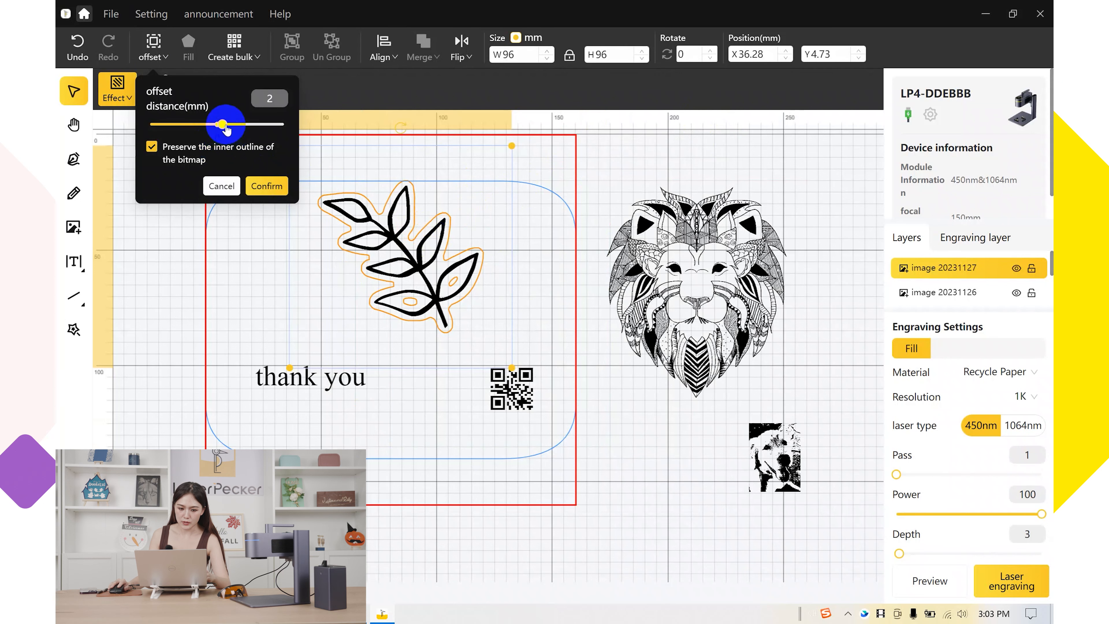
left_click_drag(227, 127, 222, 128)
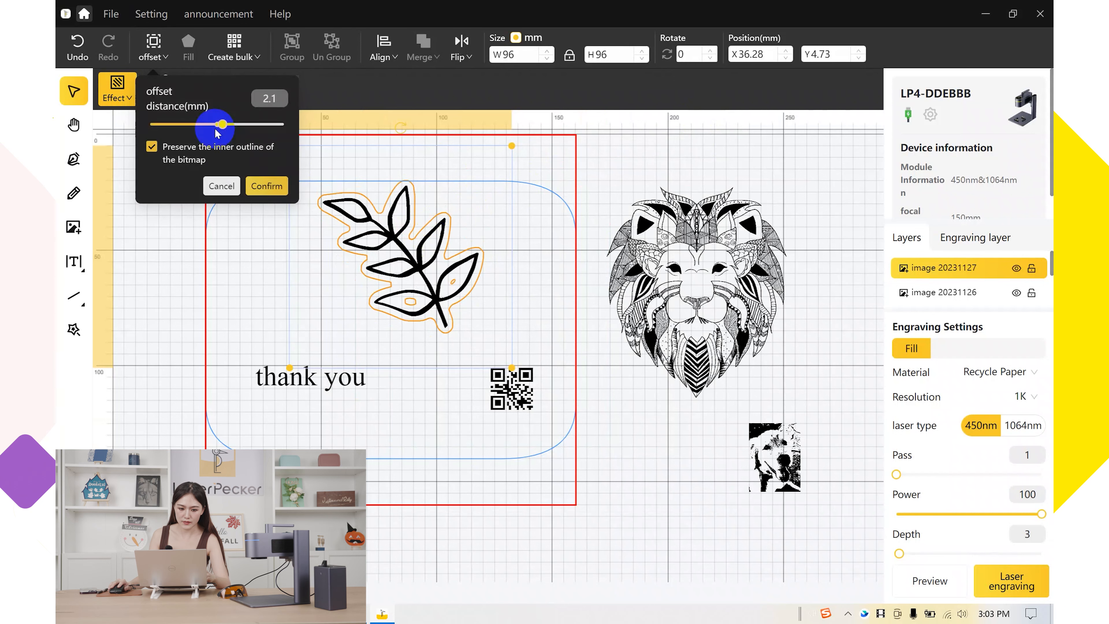
left_click(150, 147)
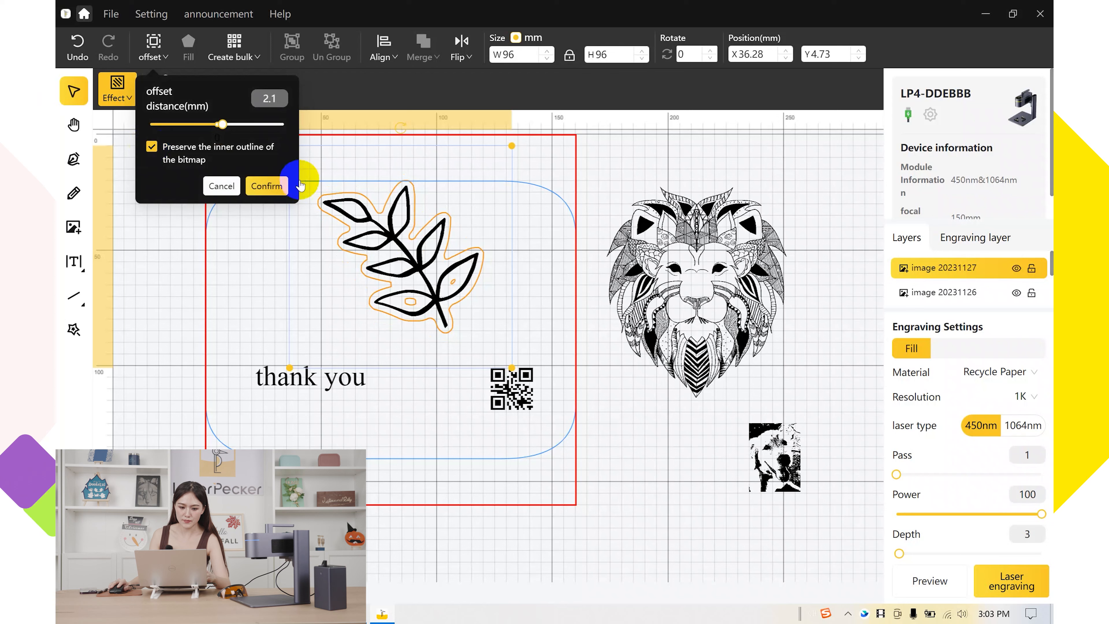
left_click(266, 184)
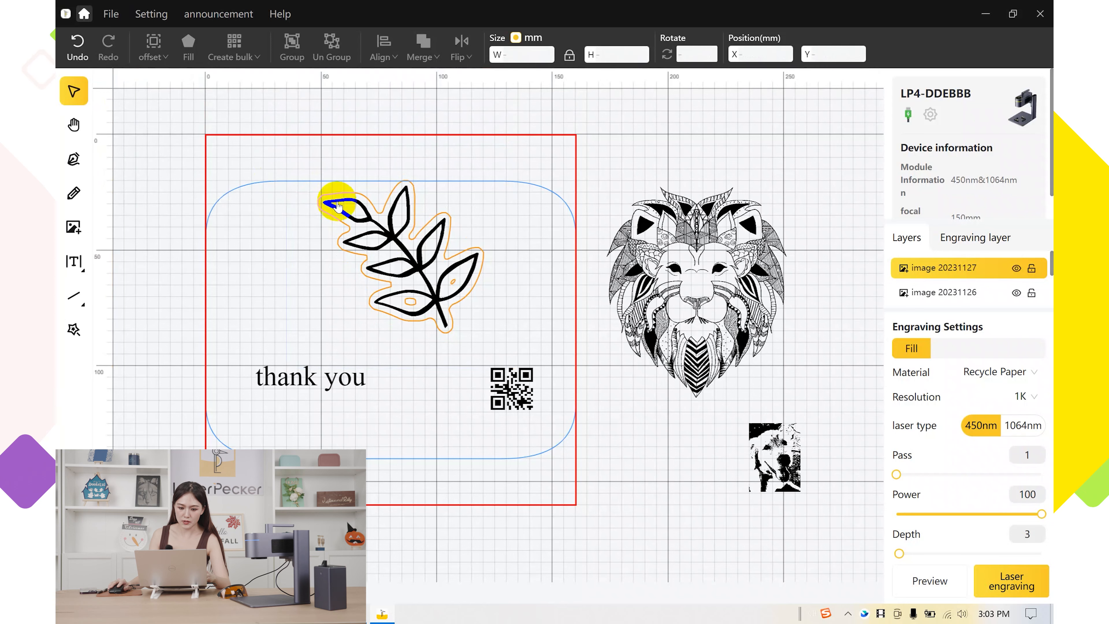
Separate the offset outline from the branch image, placing it to the branch's left, and fill it
left_click(399, 234)
left_click_drag(398, 233, 289, 243)
left_click_drag(413, 263, 466, 262)
left_click_drag(307, 258, 318, 259)
left_click(168, 84)
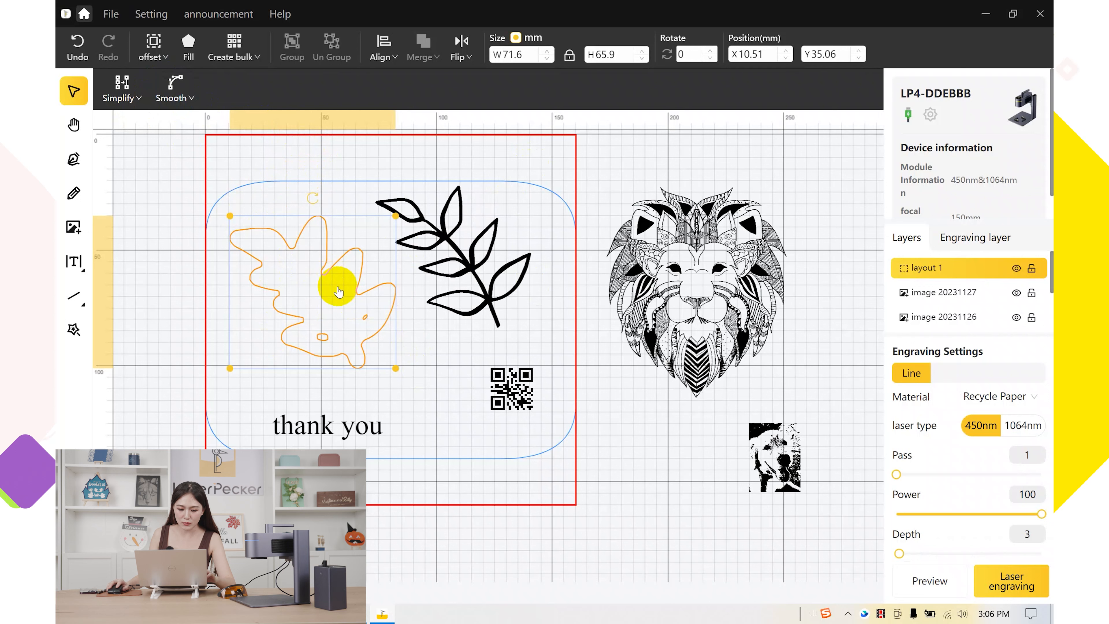
left_click(189, 48)
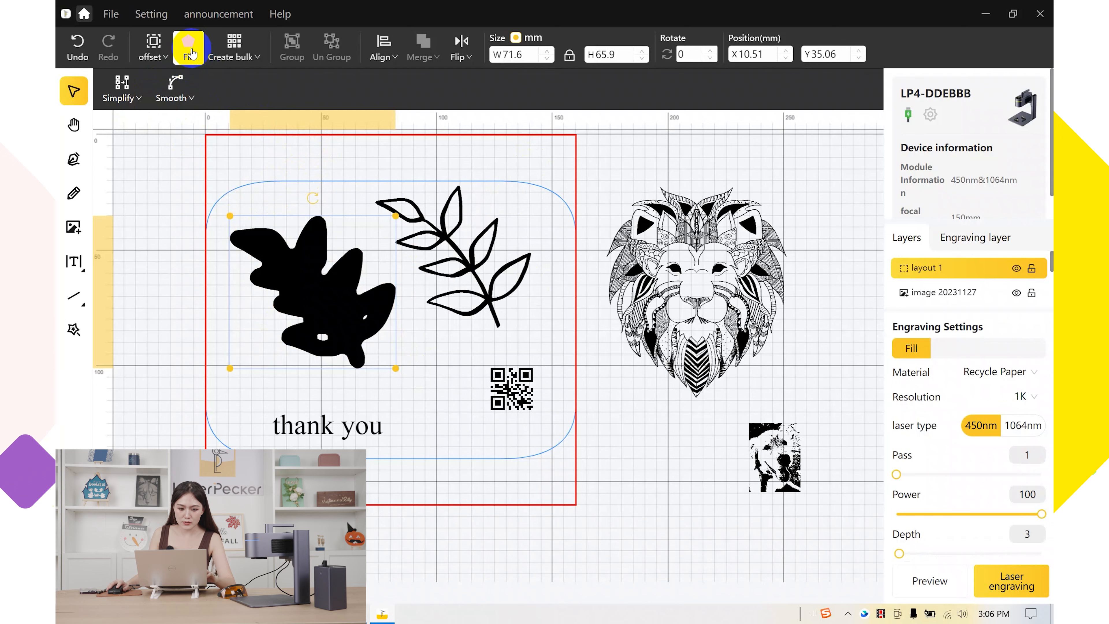
Start a rectangular array of the leafy branch with 4 columns and 2 mm column spacing
left_click(234, 49)
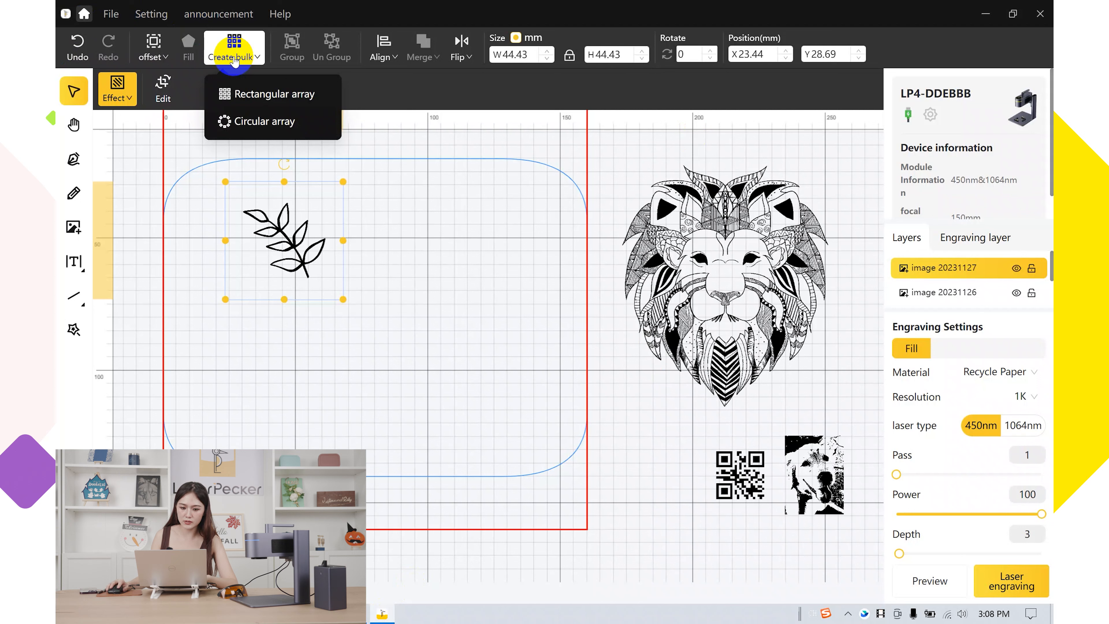
left_click(279, 90)
left_click(470, 288)
key("BackSpace")
type("4")
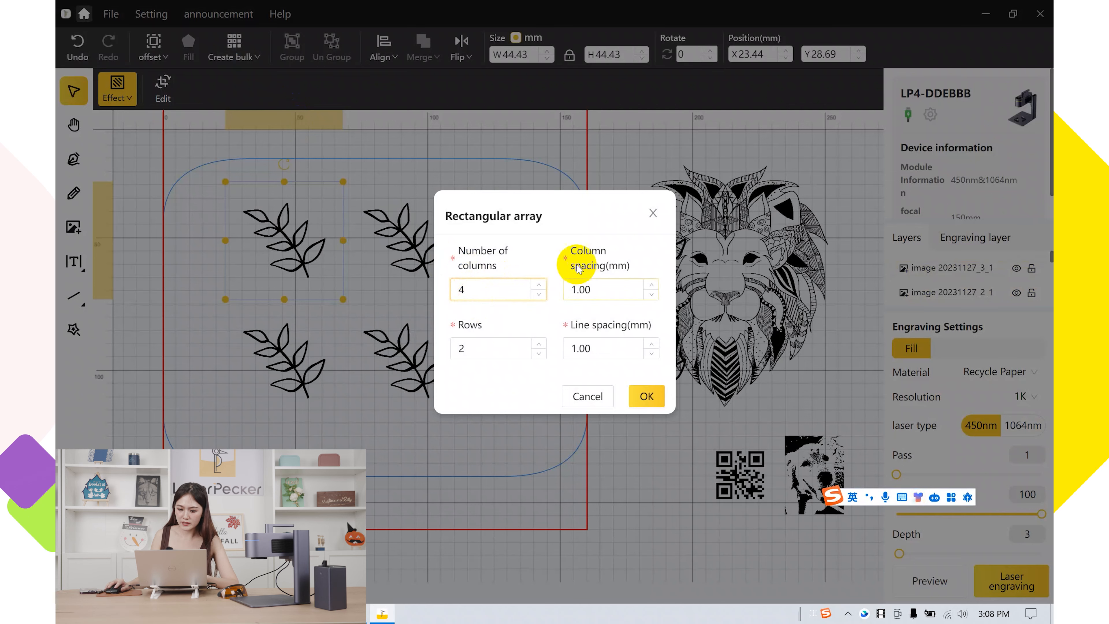
left_click(578, 289)
key("BackSpace")
type("2")
Set the branch array to 3 rows with 3 mm line spacing and apply it
double_click(463, 348)
type("3")
left_click(579, 349)
key("BackSpace")
type("3")
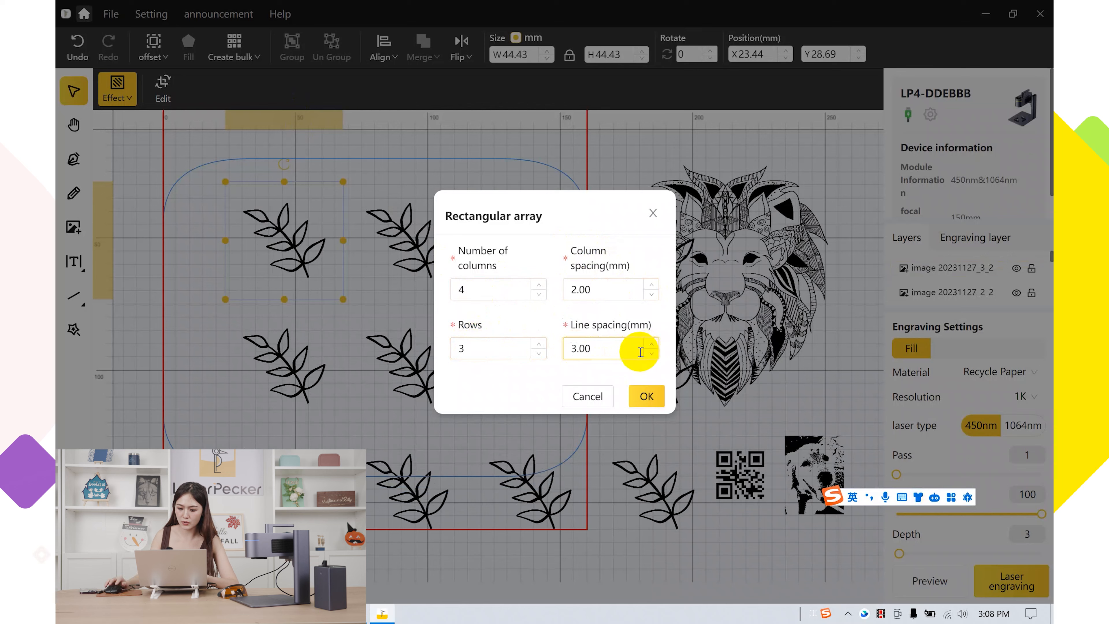
left_click(647, 397)
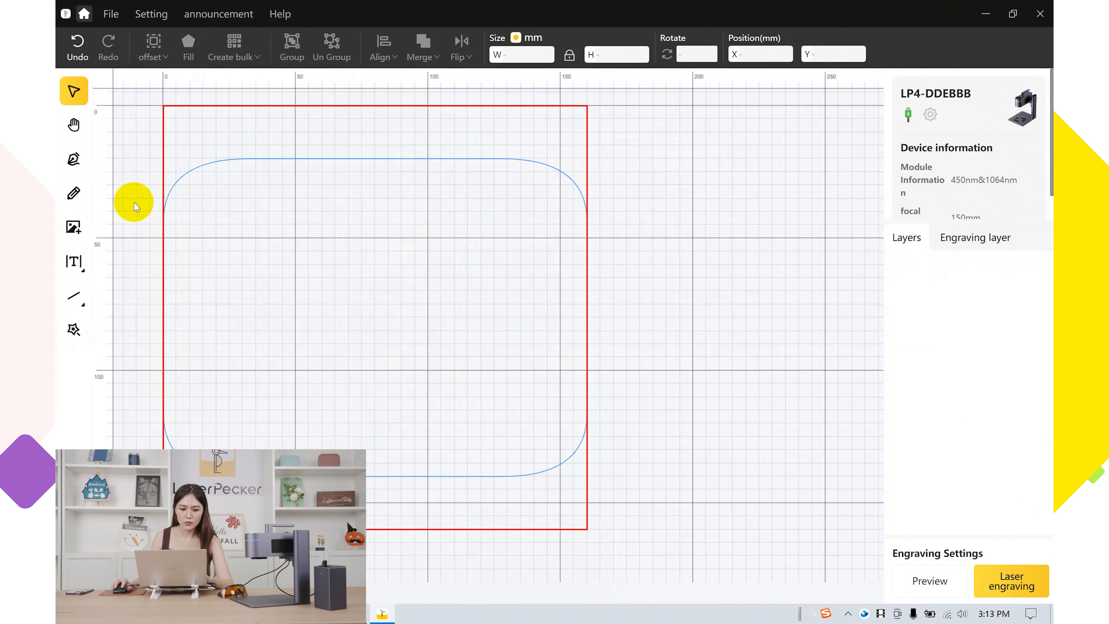
Insert the paw-print heart from the local material library and move it into the work area at about X 29, Y 28 mm
left_click(67, 322)
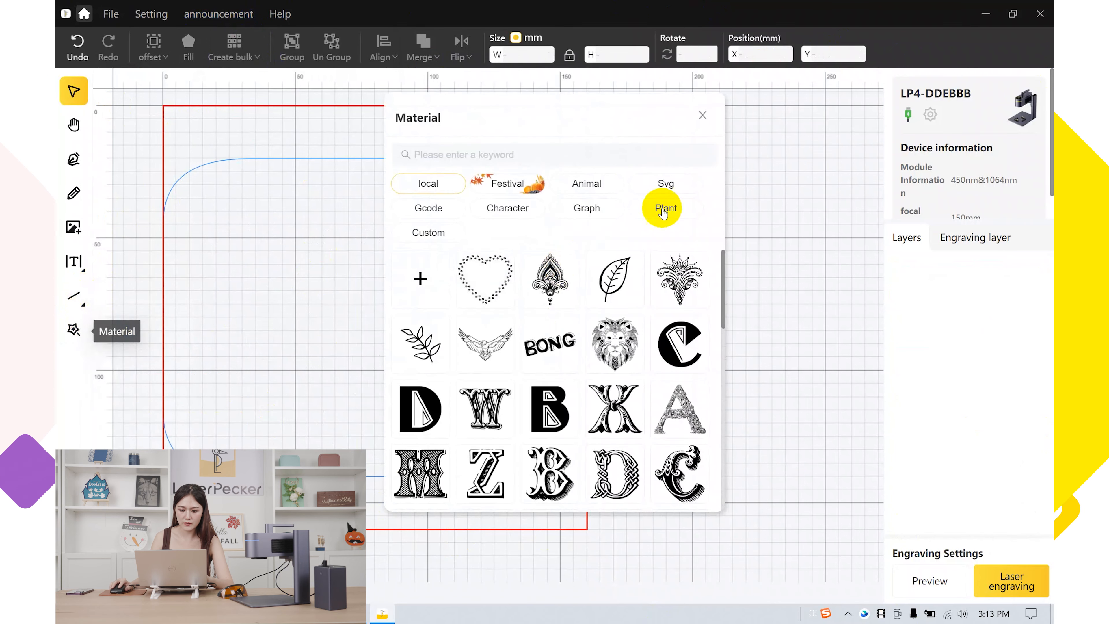
left_click(482, 278)
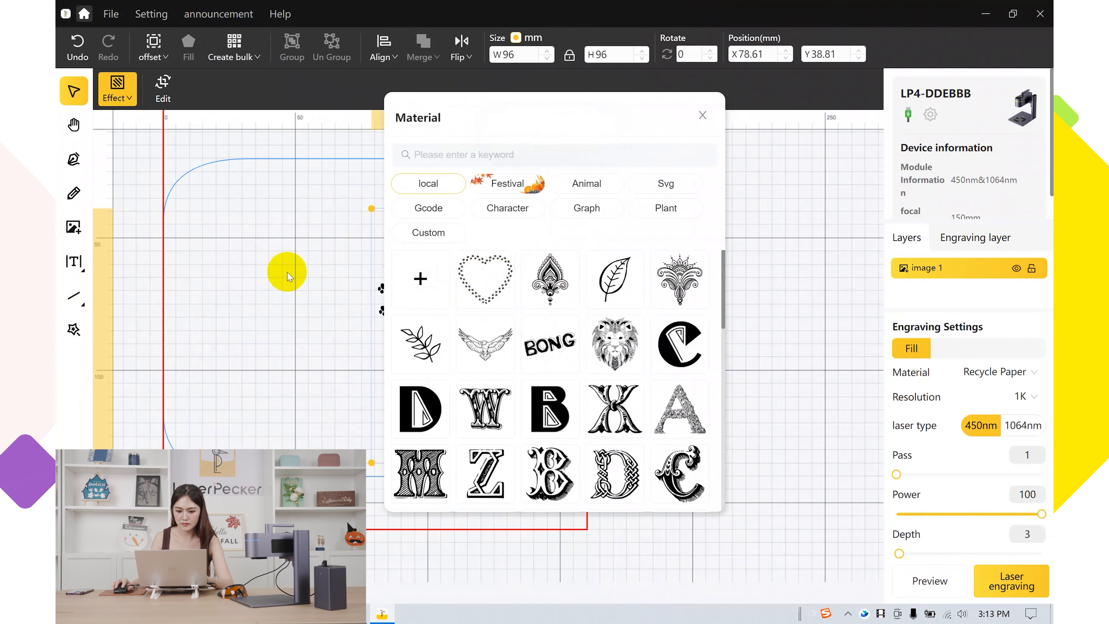
left_click(287, 274)
left_click(702, 115)
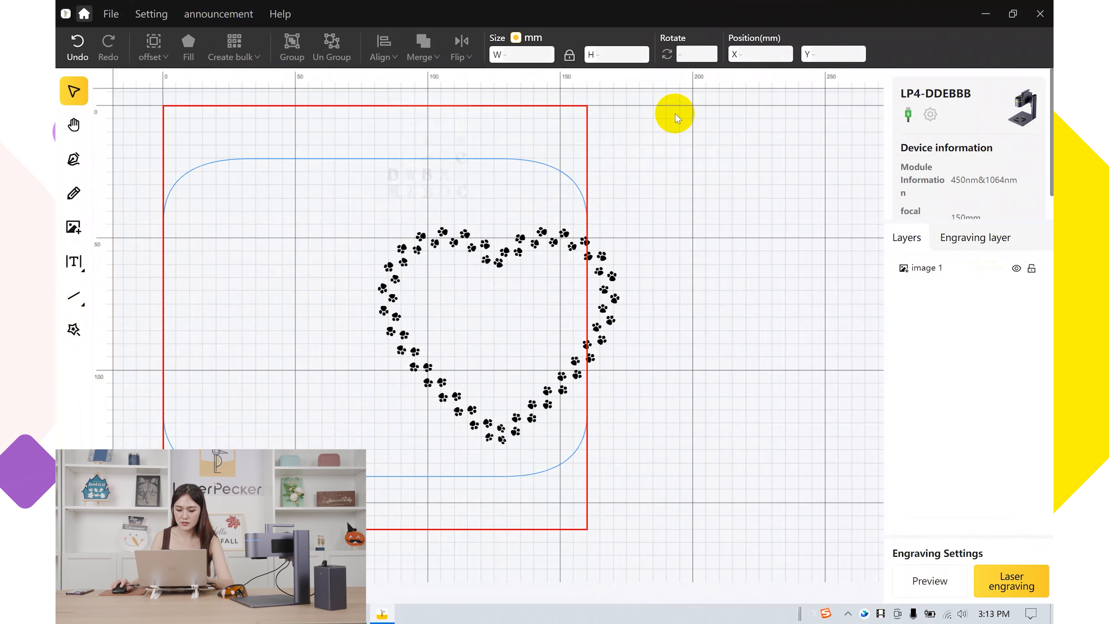
left_click_drag(513, 235, 378, 218)
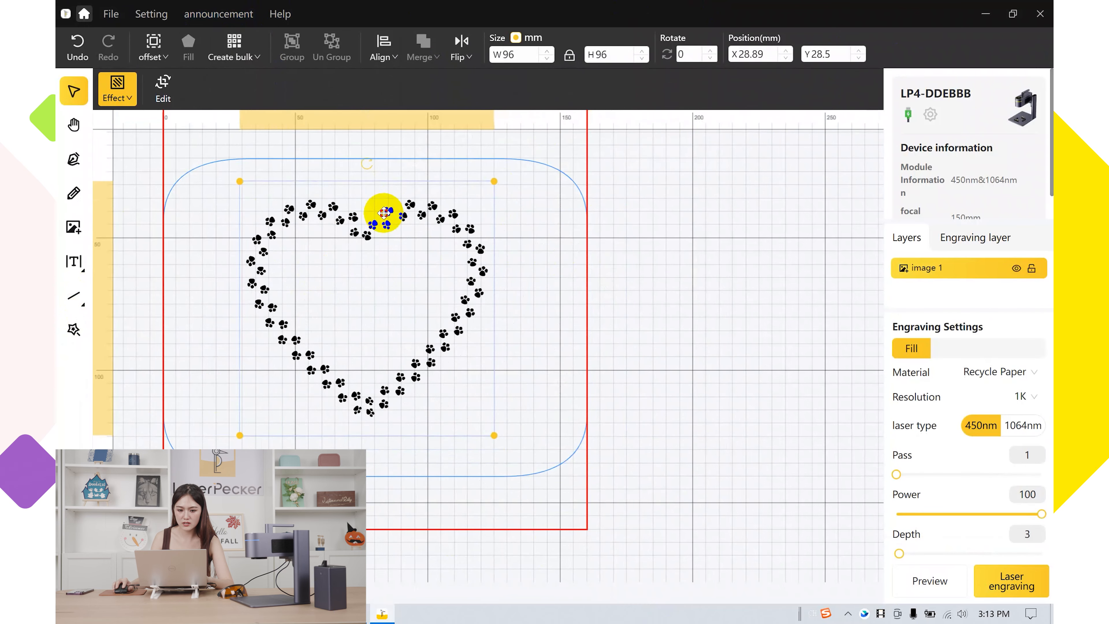
Create a circular array of the paw-print heart with 20 copies and the array center point's Y at 100 mm
left_click(234, 46)
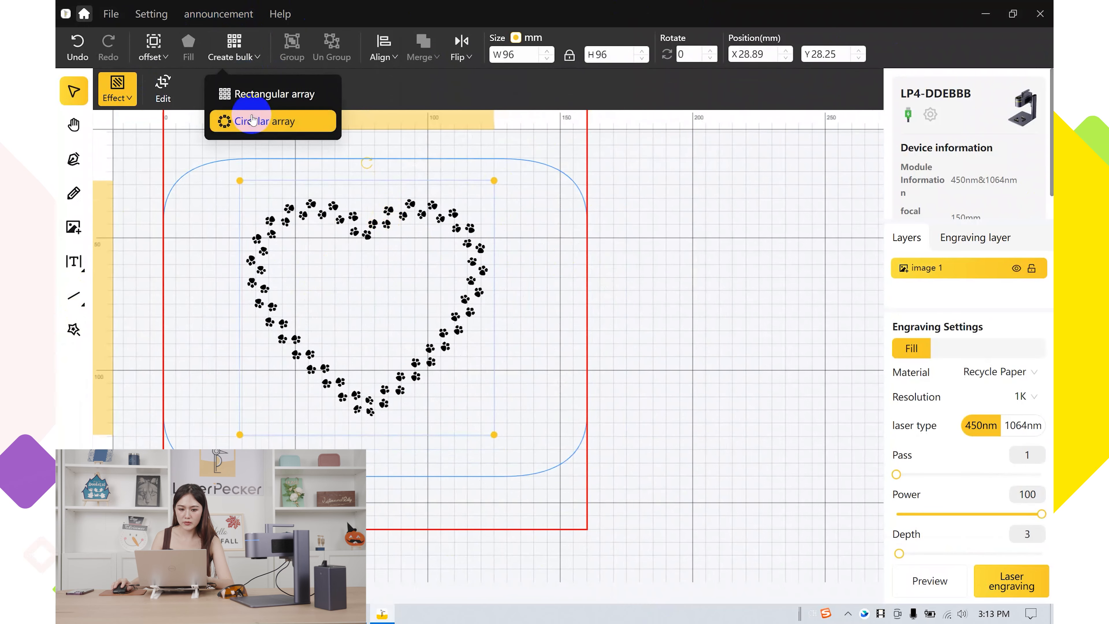
left_click(260, 122)
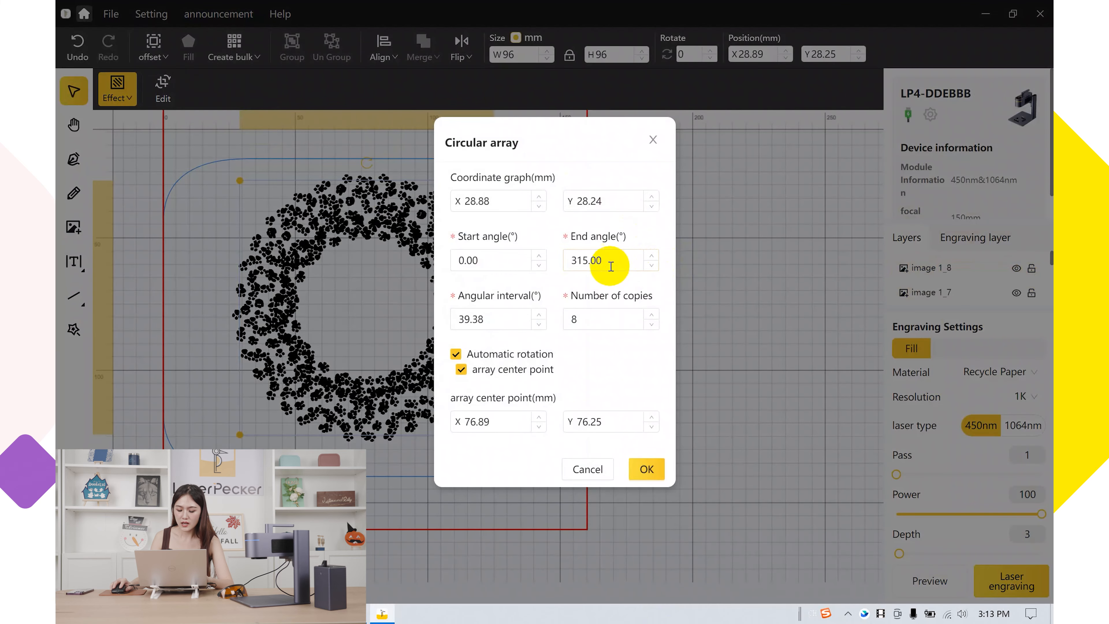
double_click(576, 319)
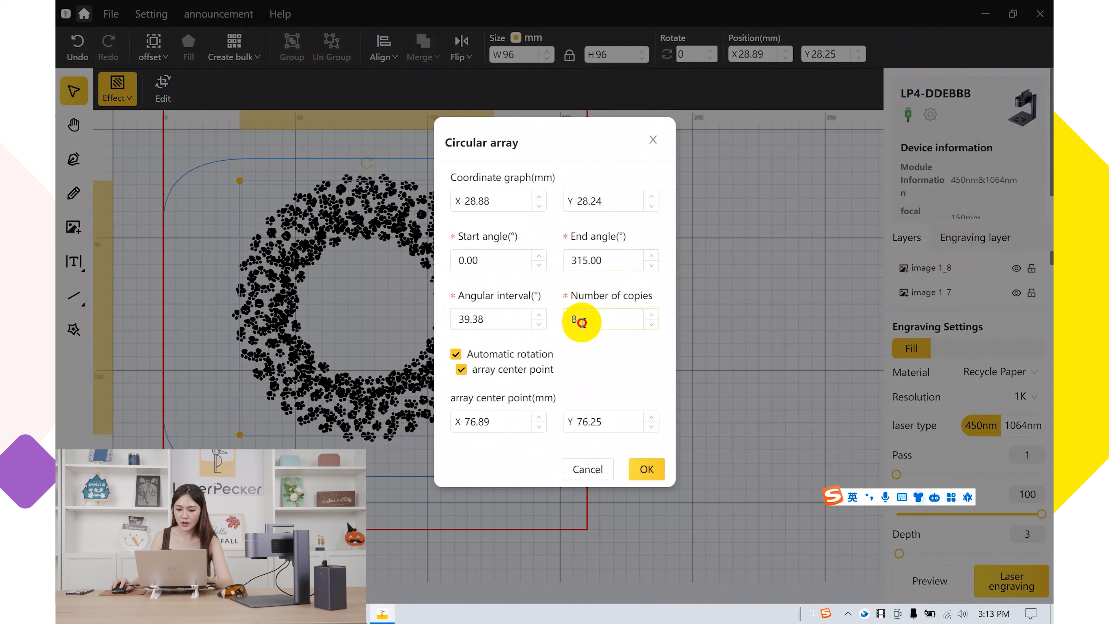
key("BackSpace")
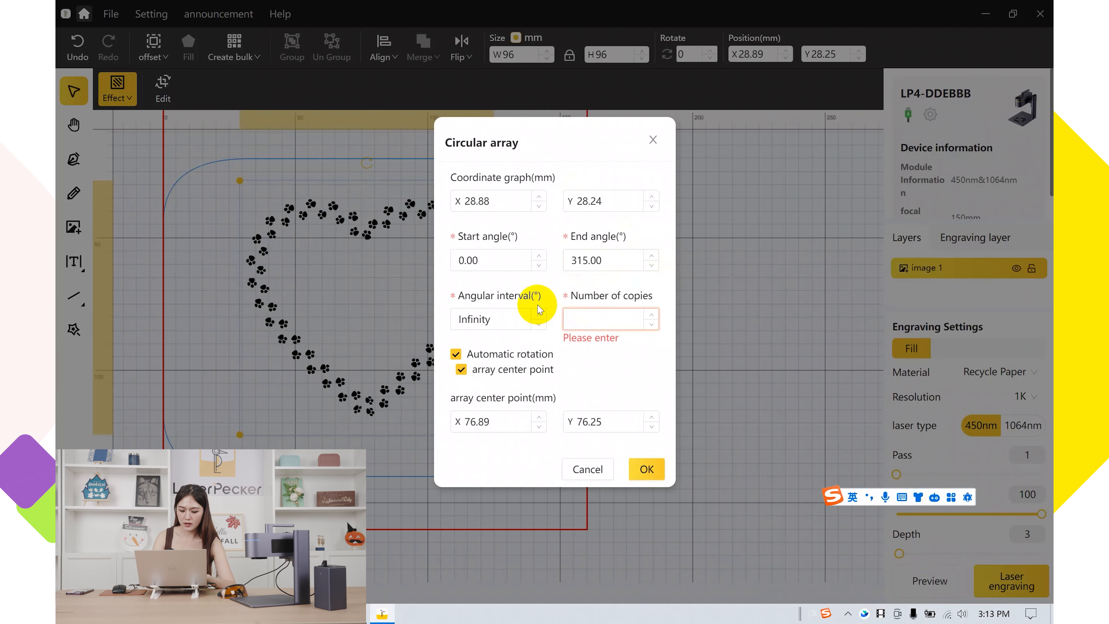
type("20")
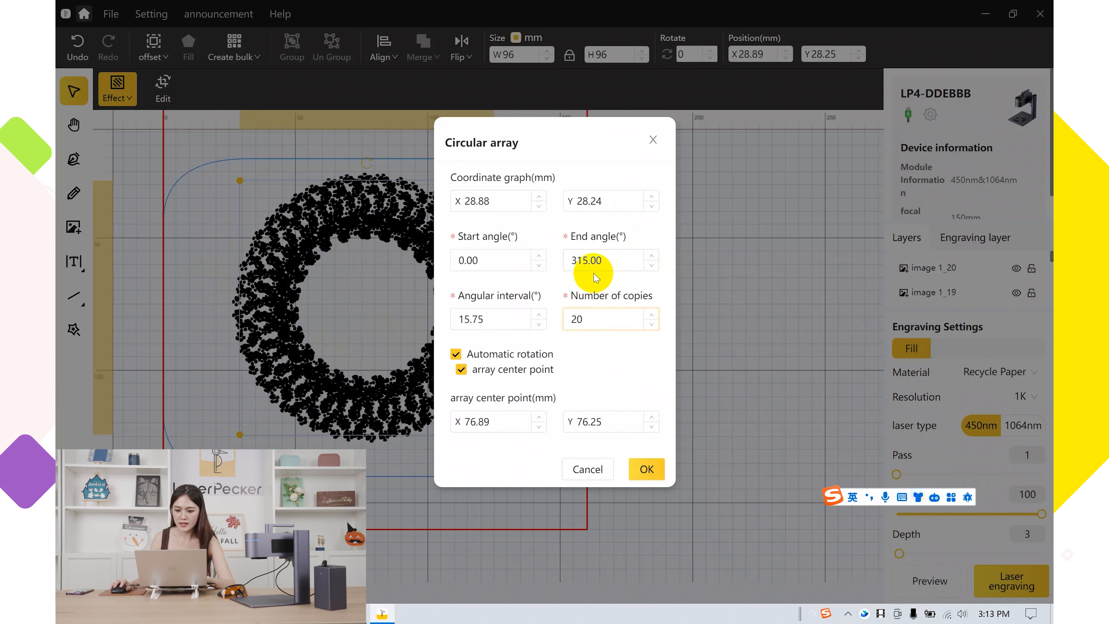
left_click_drag(599, 421, 579, 420)
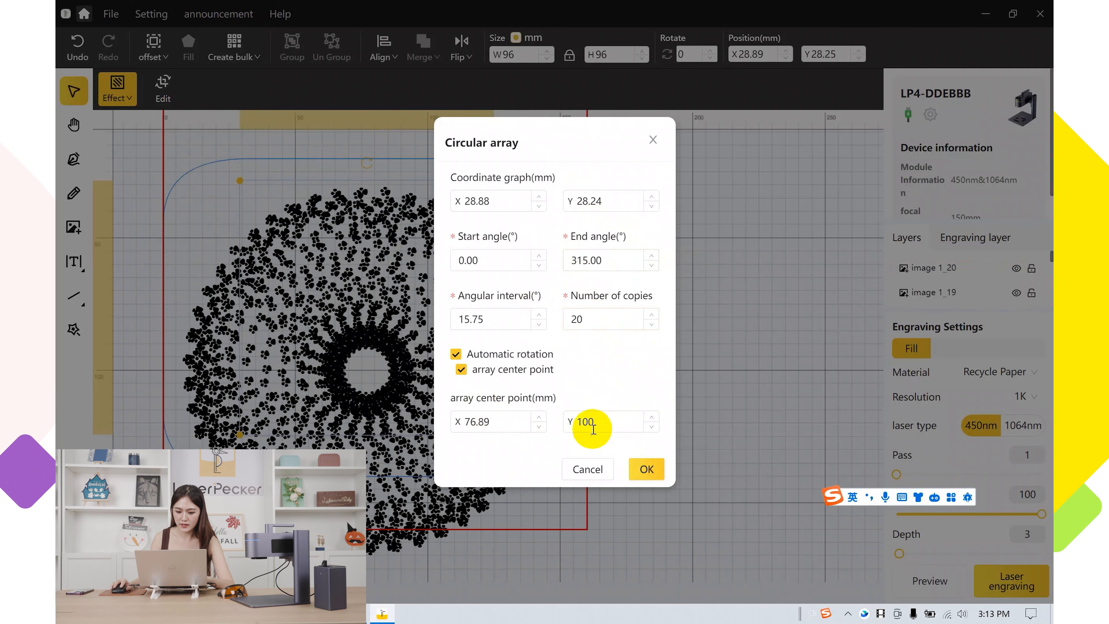
left_click(646, 468)
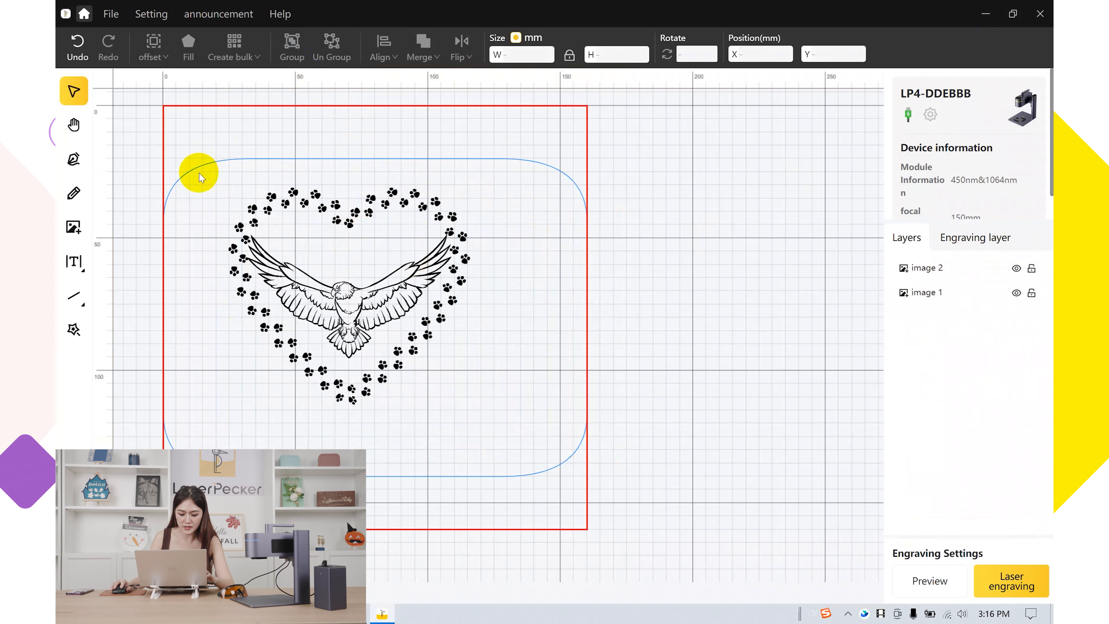
Group the eagle and paw-print heart and move them together, and ungroup them to move the eagle alone below the heart
left_click_drag(204, 165, 545, 452)
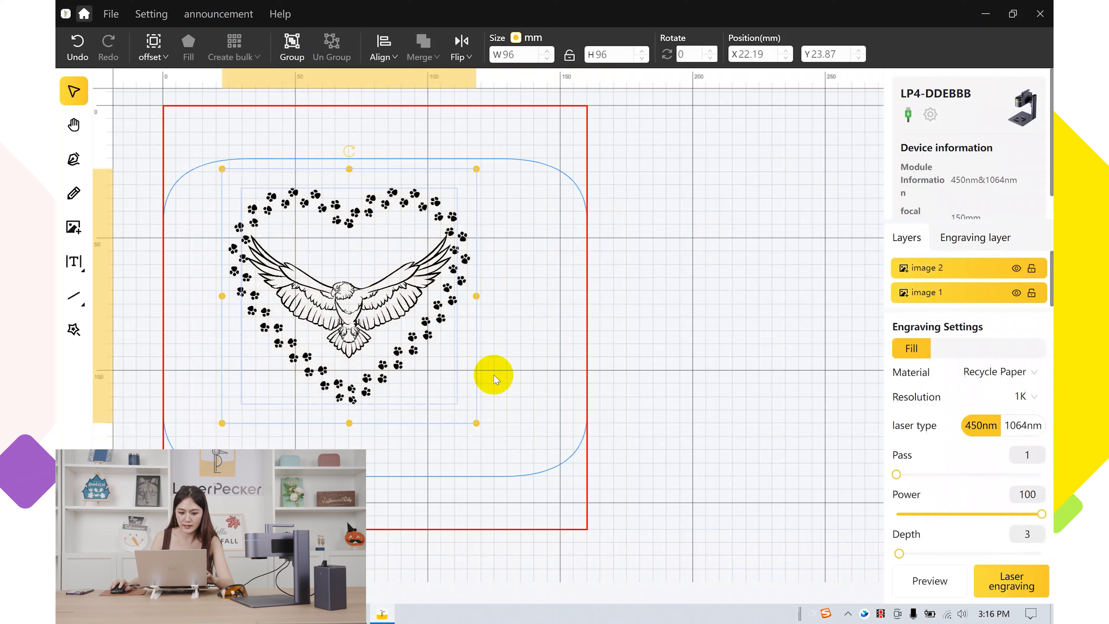
left_click(297, 56)
left_click_drag(364, 251, 394, 249)
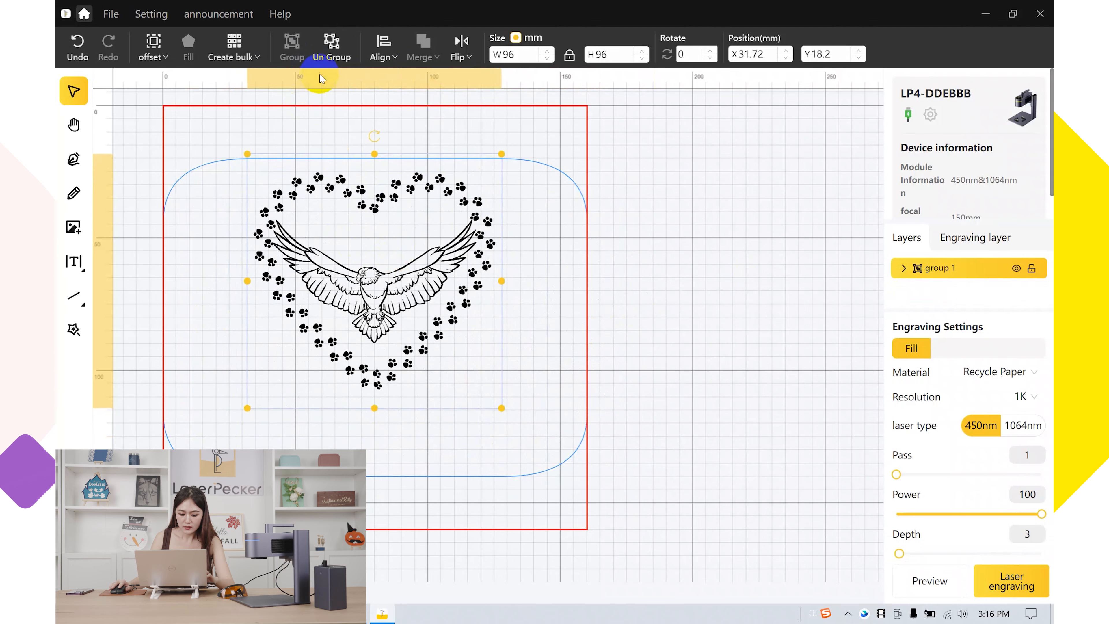
left_click(340, 46)
left_click_drag(373, 285, 317, 396)
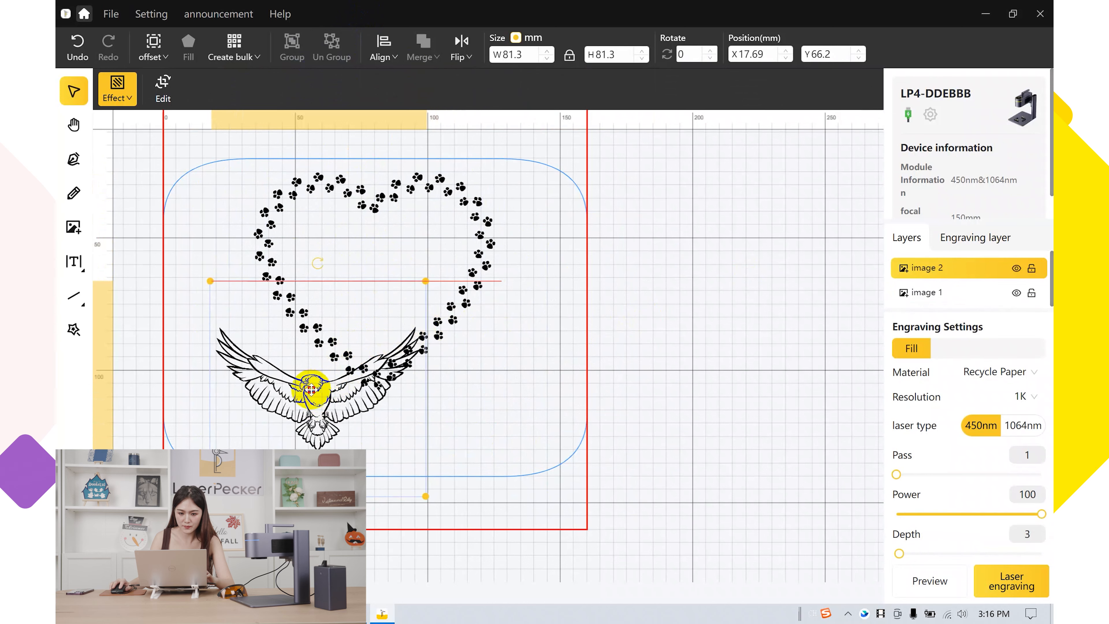
Select the rectangle and pentagon and apply left, vertical and right alignment to them in turn
left_click(380, 44)
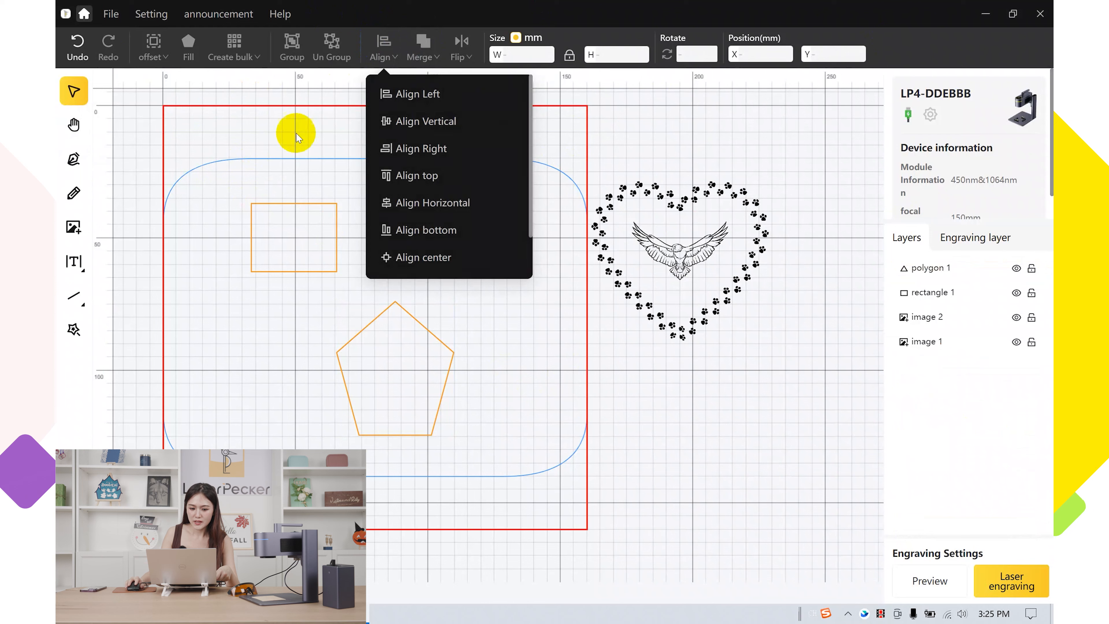
left_click_drag(231, 162, 505, 490)
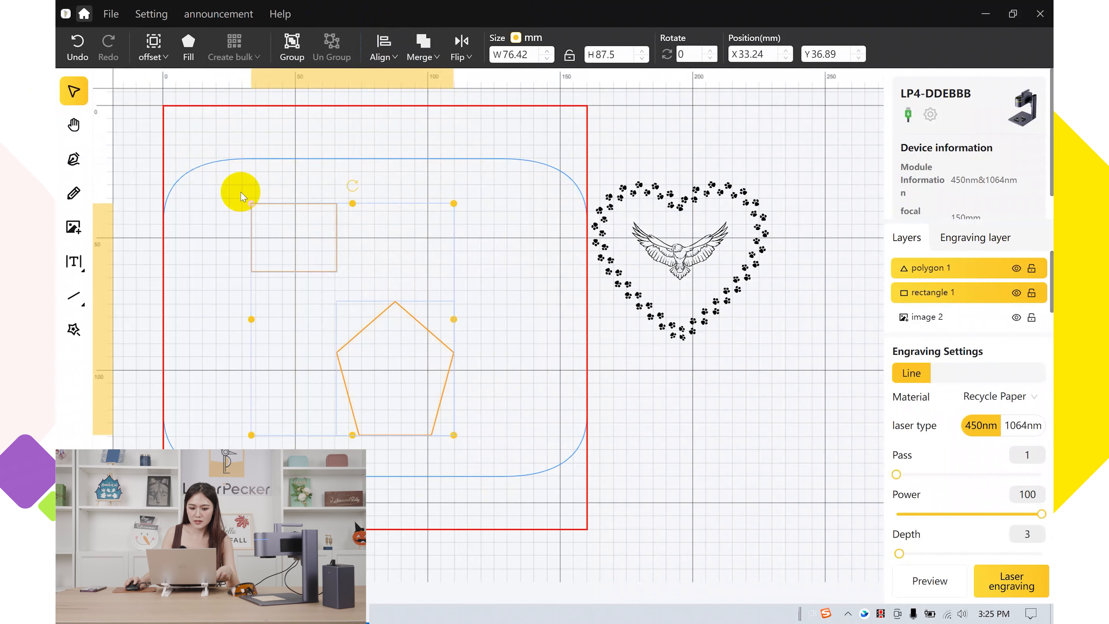
left_click(388, 61)
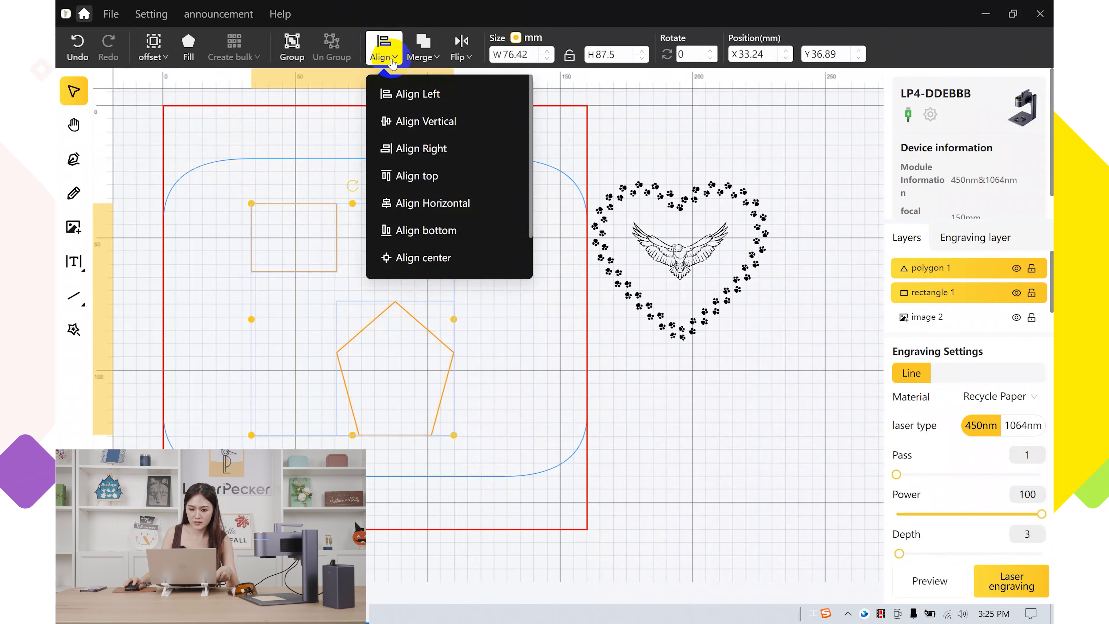
left_click(398, 101)
left_click(383, 48)
left_click(415, 127)
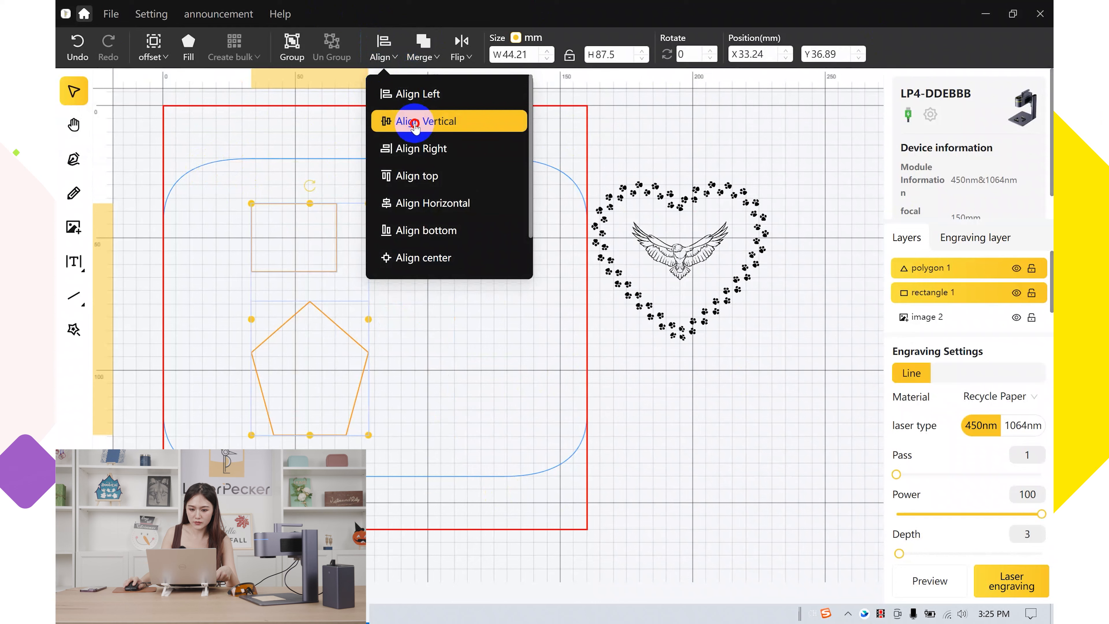
left_click(383, 47)
left_click(421, 151)
Move the rectangle and pentagon together, and place the pentagon on its own directly below the rectangle
left_click_drag(322, 303, 359, 348)
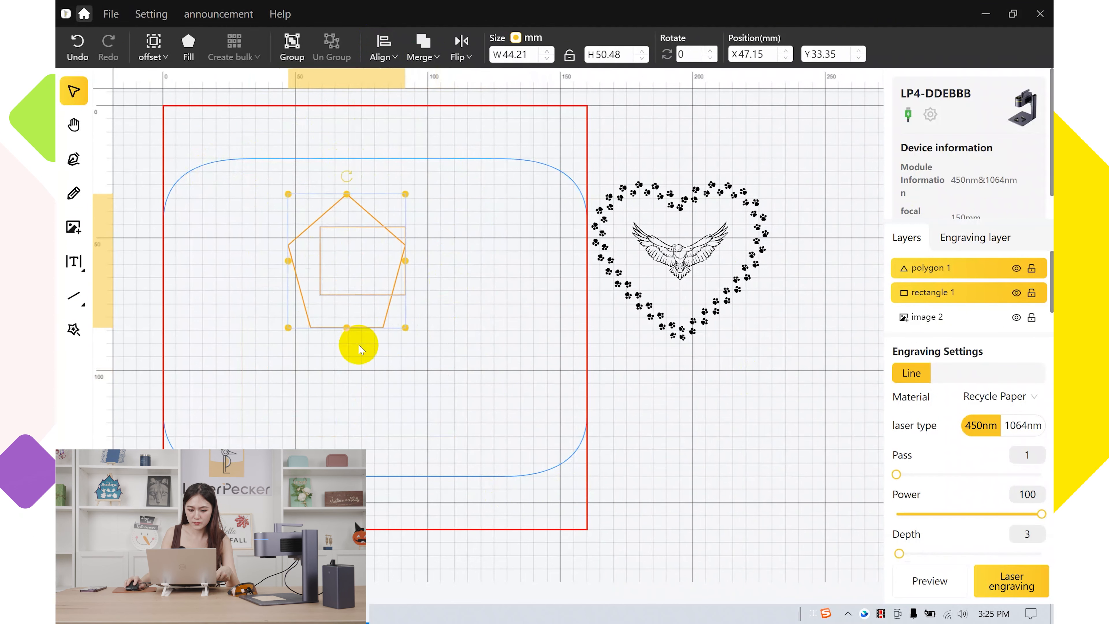
left_click(359, 348)
left_click_drag(347, 267, 353, 384)
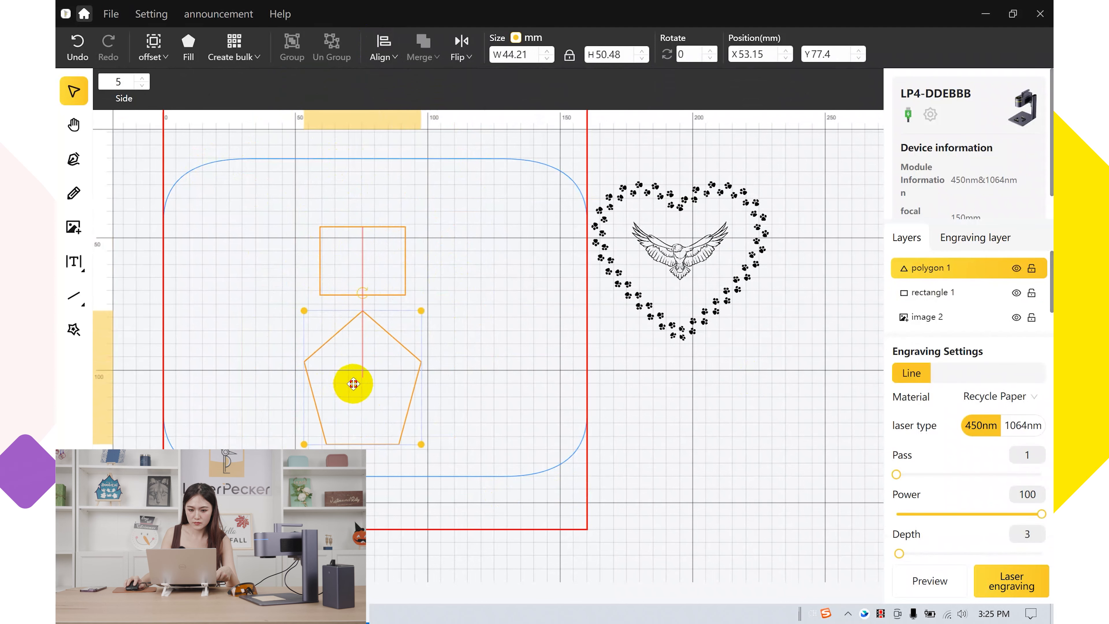
Apply top alignment and horizontal alignment to the pentagon alone
left_click(383, 47)
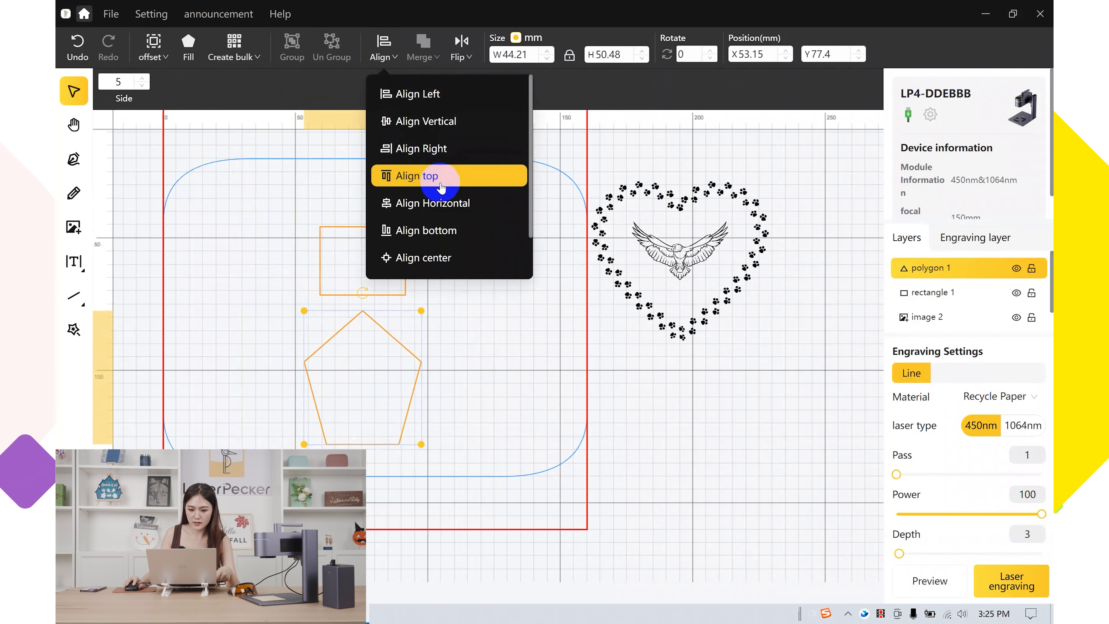
left_click(440, 187)
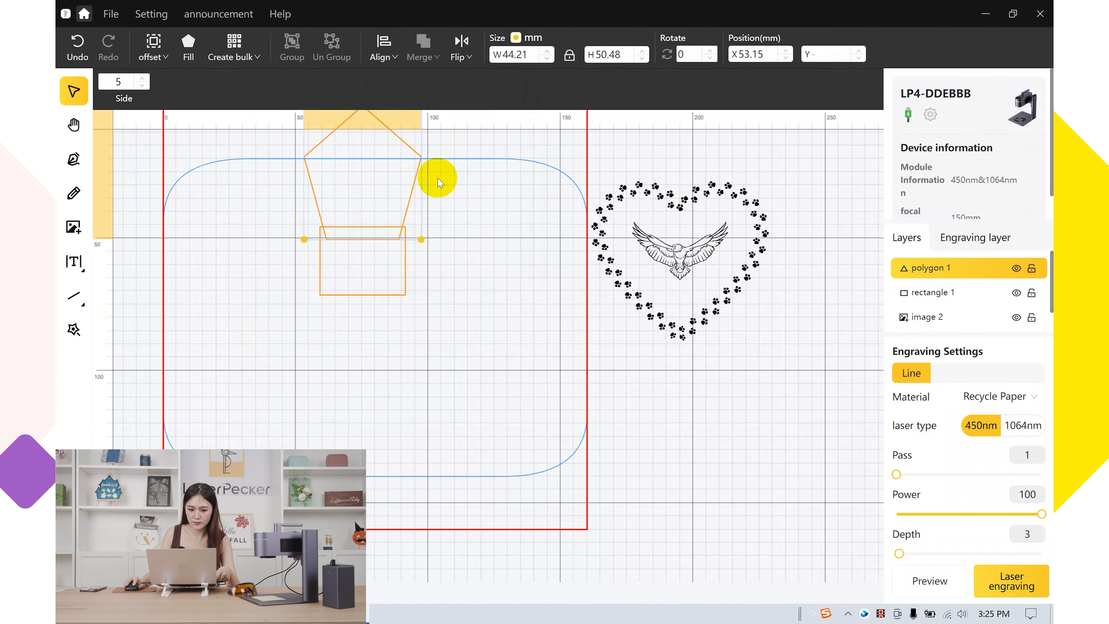
left_click(383, 65)
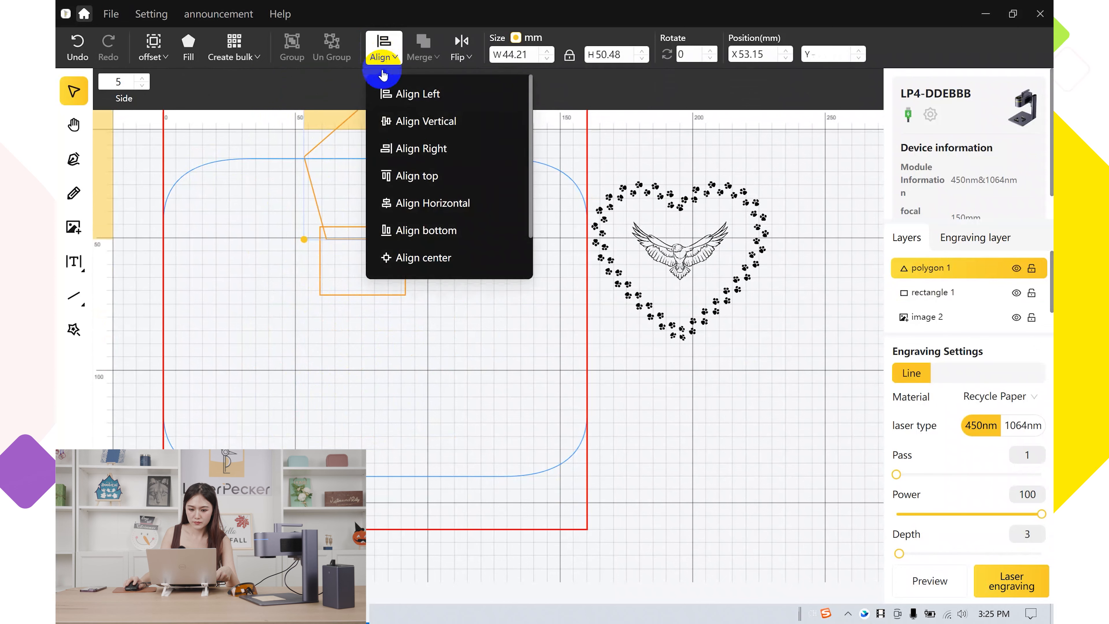
left_click(407, 204)
Move the pentagon so its tip overlaps the lower part of the rectangle, at about X 58, Y 55 mm
left_click_drag(364, 199, 345, 365)
left_click_drag(344, 366, 365, 321)
Merge the overlapping rectangle and pentagon into one outline with Union
left_click(388, 237, "shift")
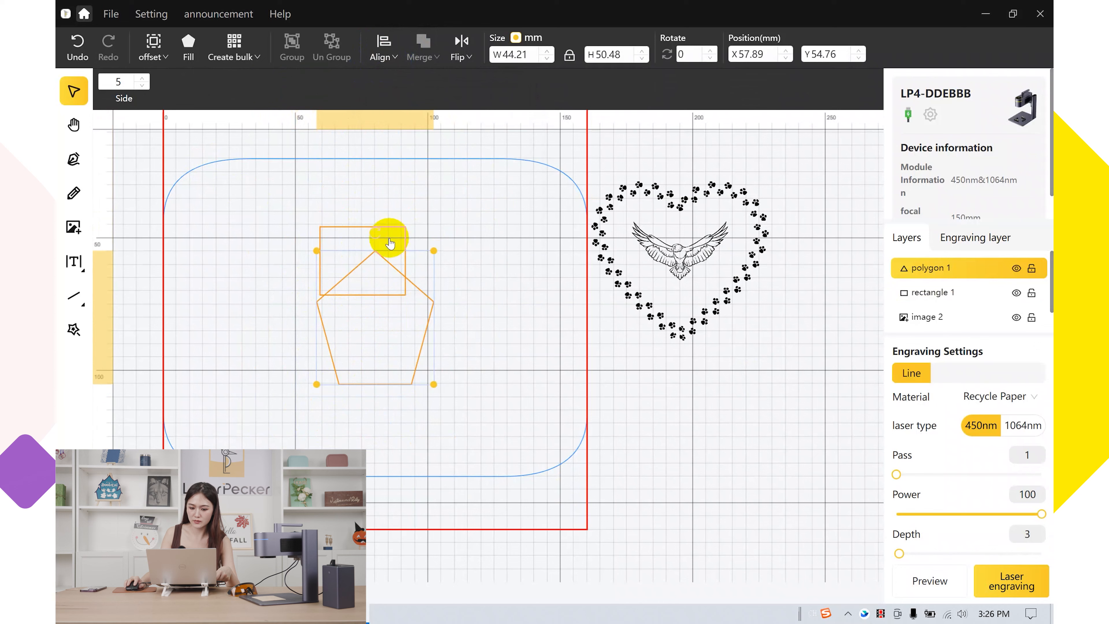
left_click(418, 48)
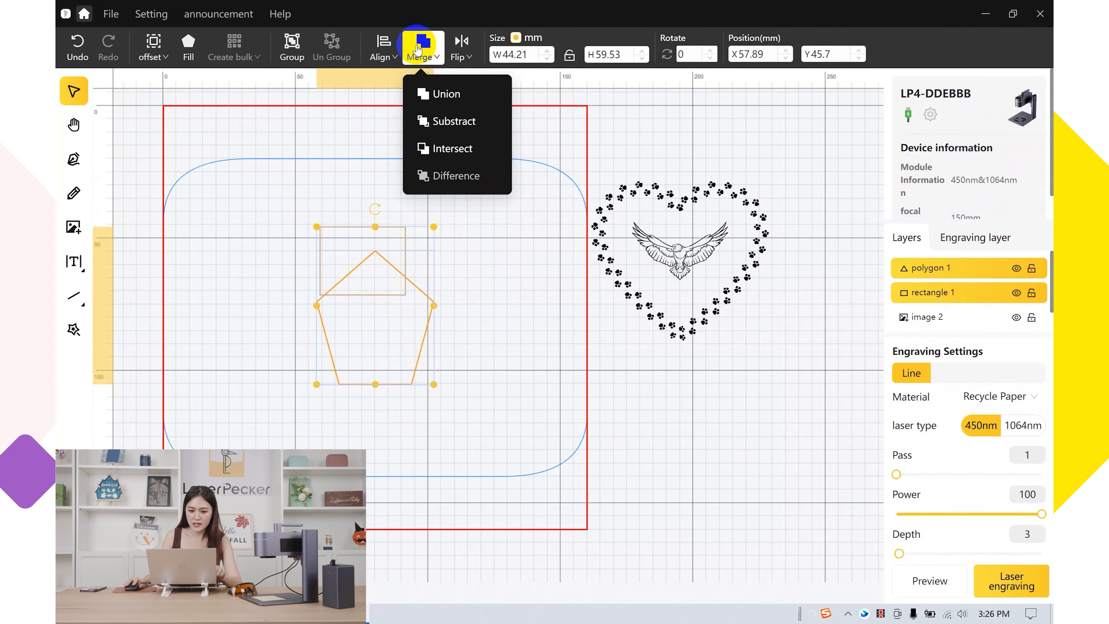
left_click(435, 95)
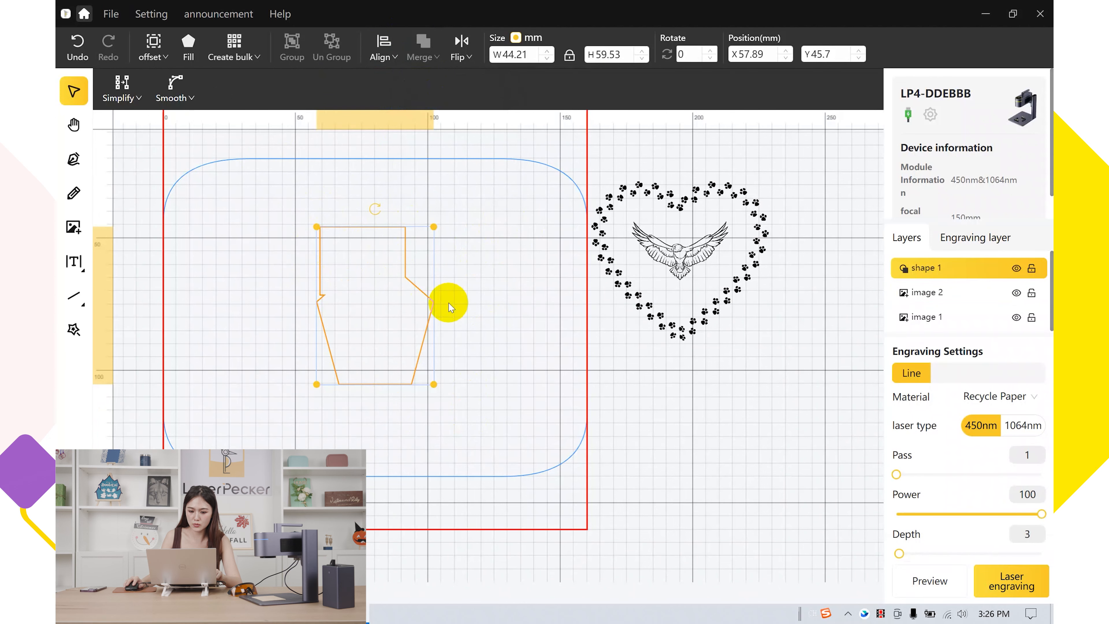
Try the other merge operations on the united shape, and undo the union
left_click(419, 48)
left_click(395, 148)
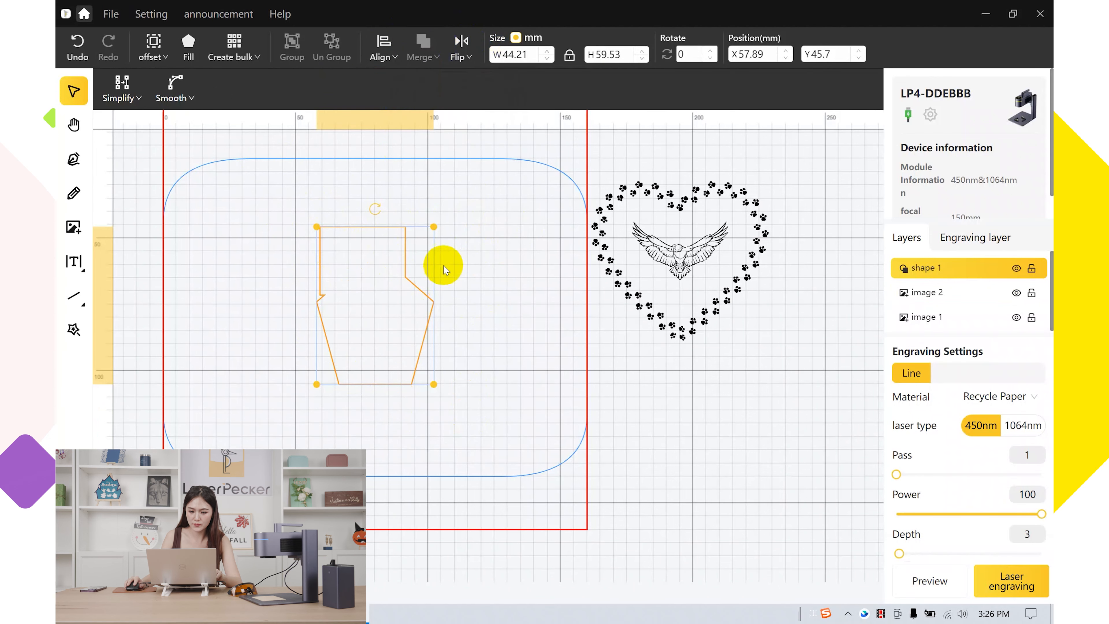
left_click(421, 47)
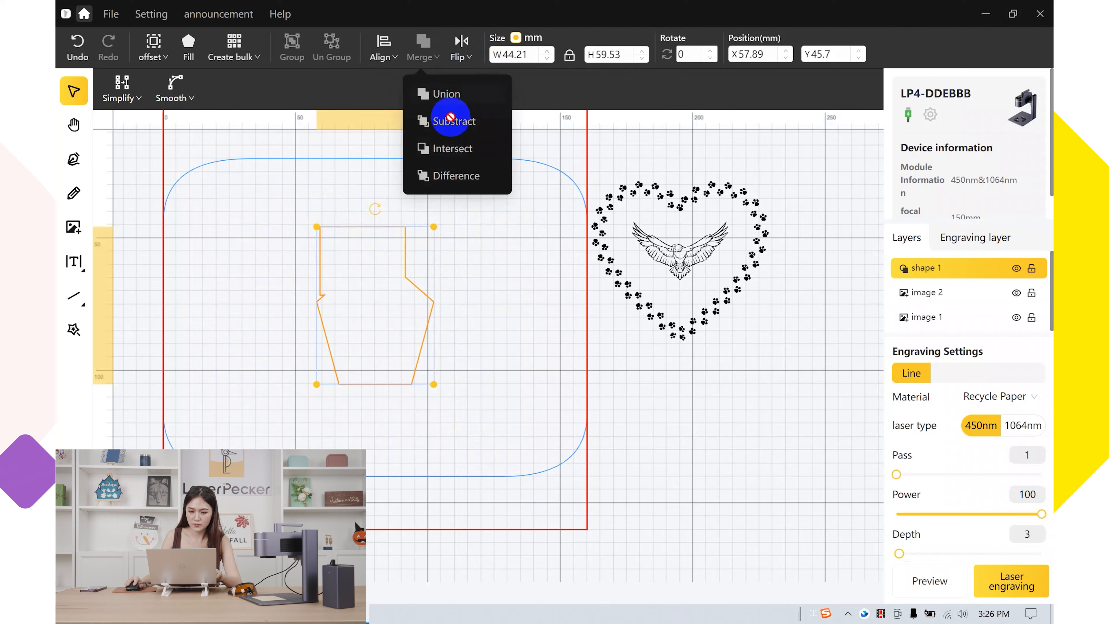
left_click(451, 165)
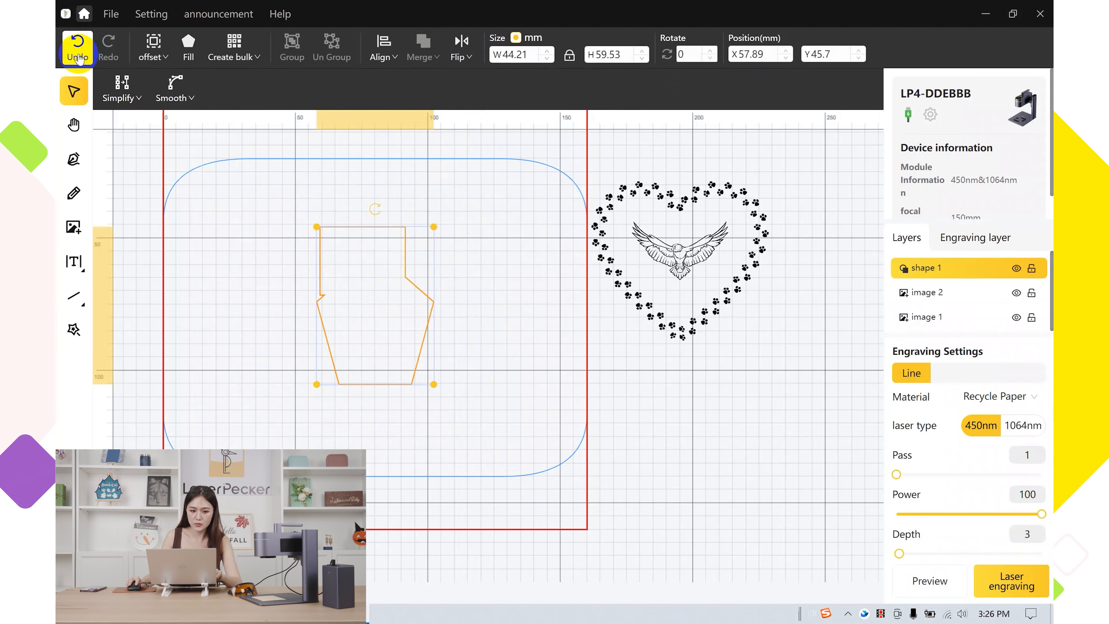
left_click(78, 44)
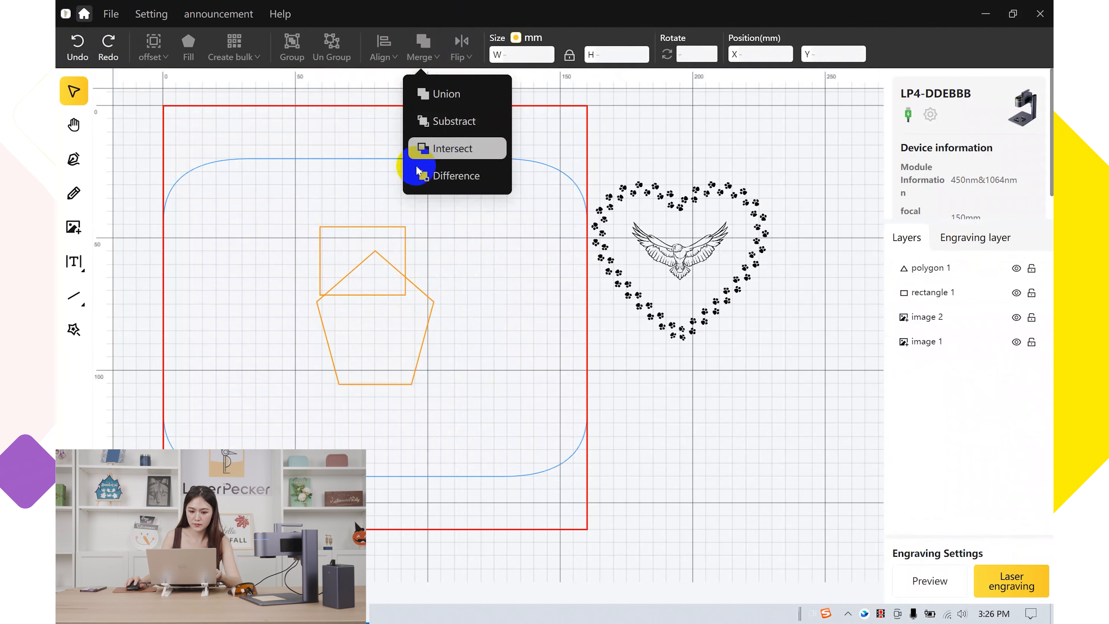
Merge the overlapping rectangle and pentagon with Substract, and undo the merge
left_click_drag(275, 206, 564, 448)
mouse_move(423, 44)
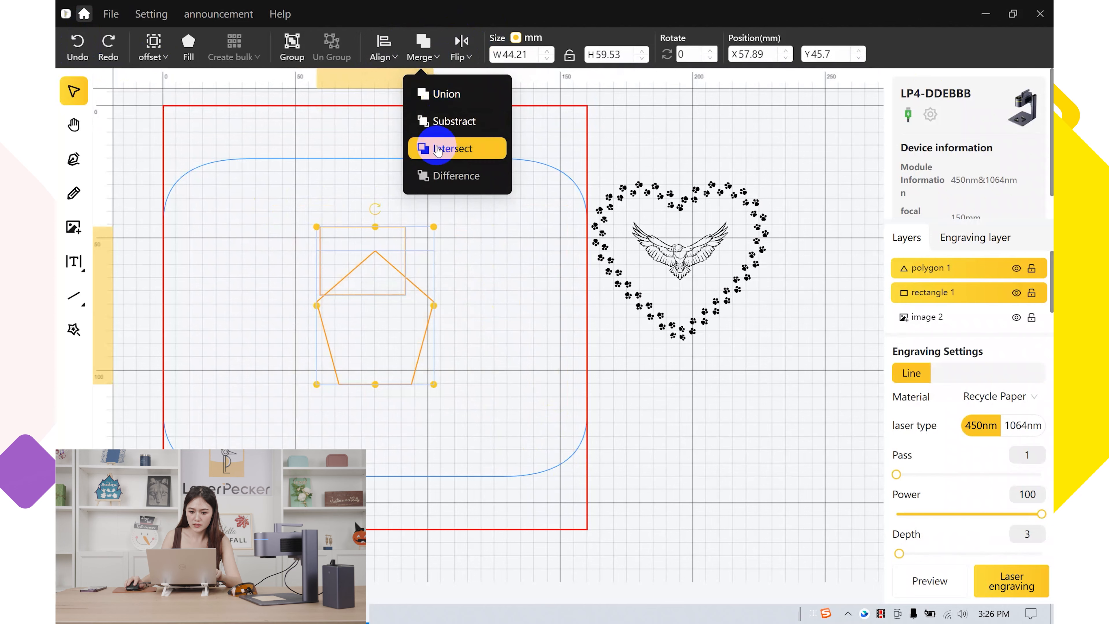
left_click(436, 126)
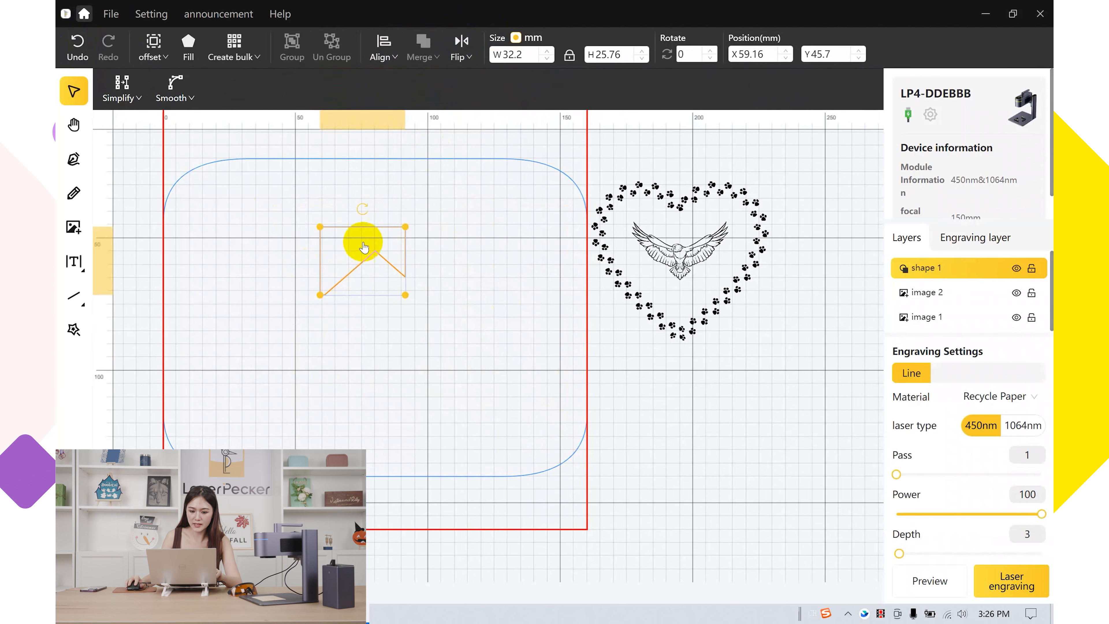
left_click(77, 46)
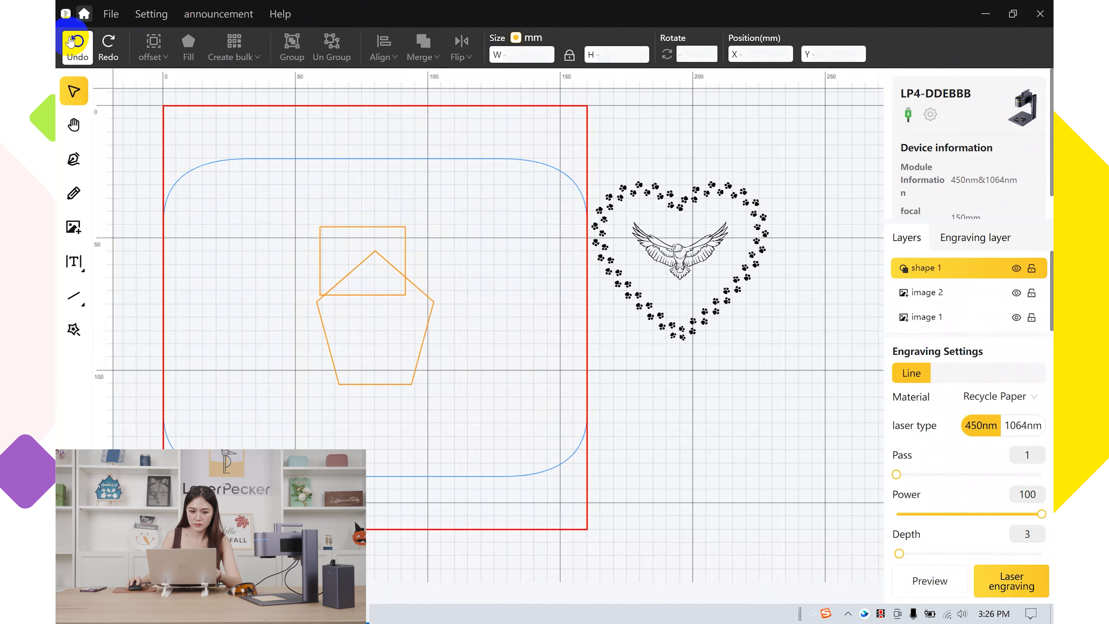
Merge the overlapping rectangle and pentagon with Intersect, keeping only their common area
left_click_drag(272, 181, 498, 405)
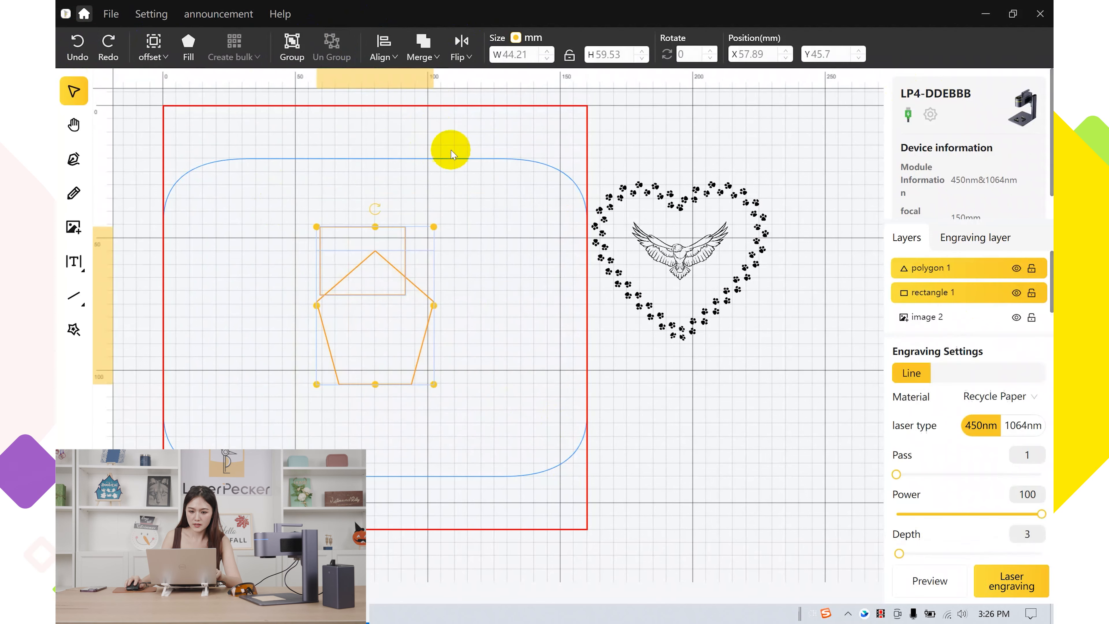
left_click(428, 57)
left_click(441, 157)
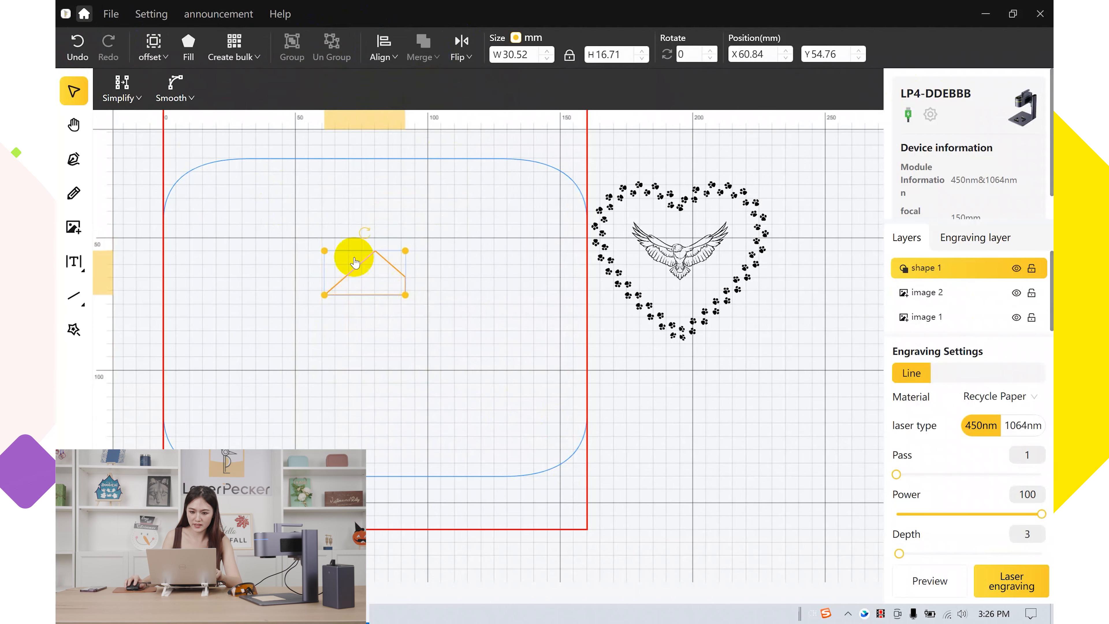
left_click(470, 290)
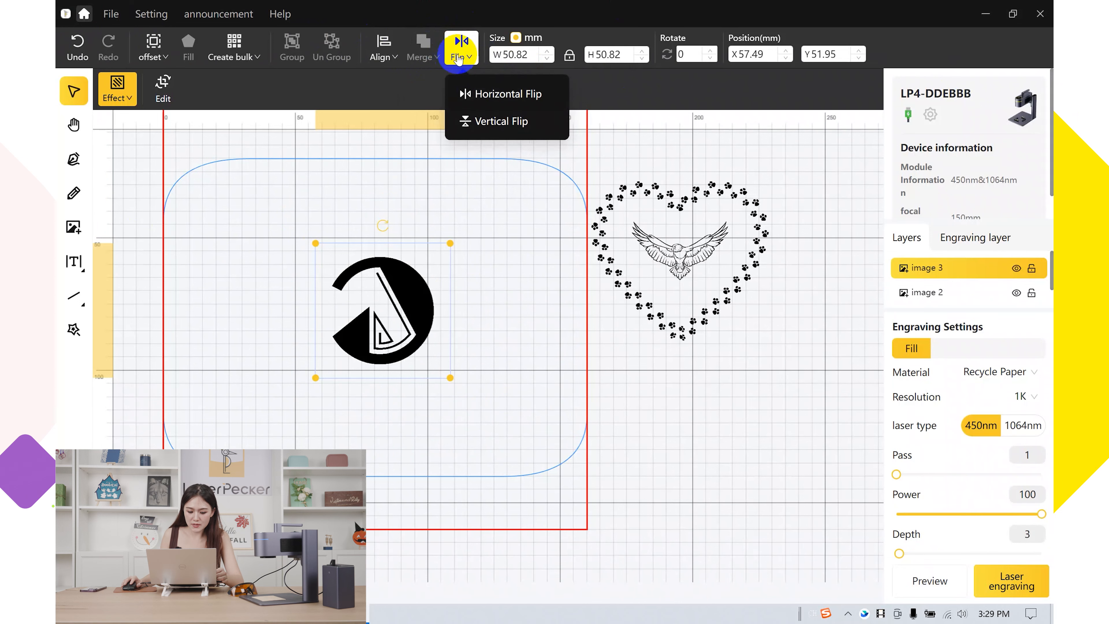
Flip the round black logo image horizontally and vertically
left_click(479, 57)
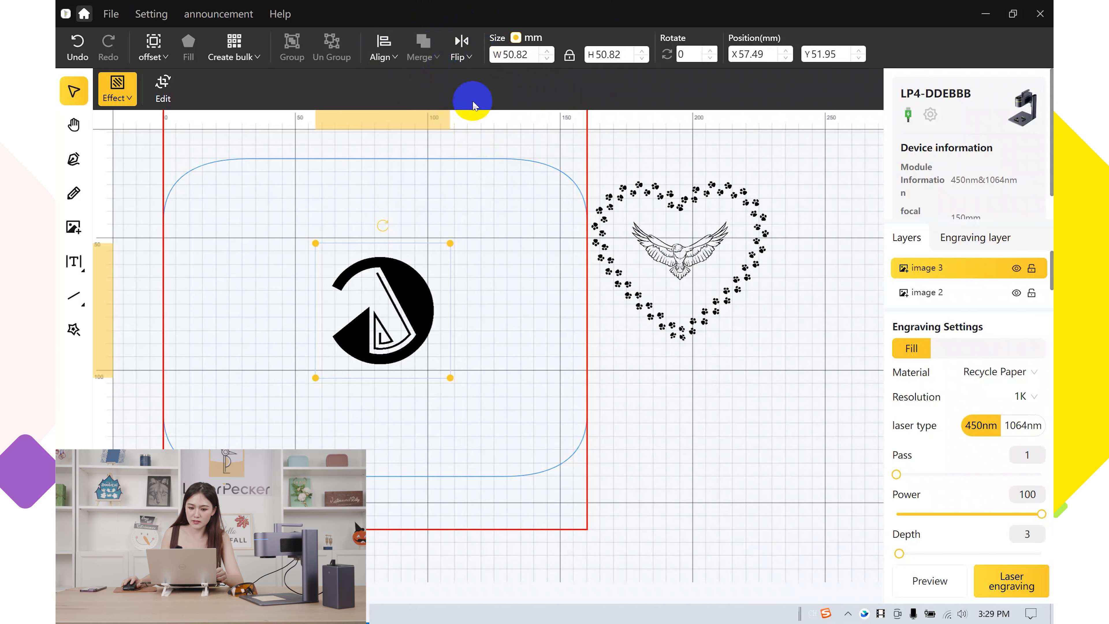
left_click(464, 59)
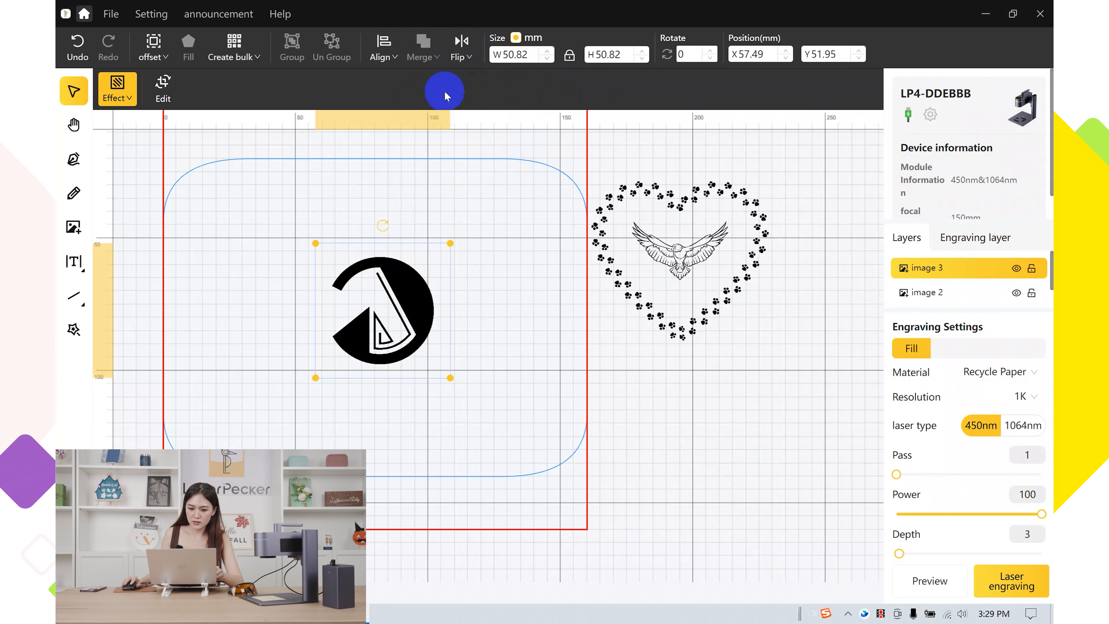
left_click(460, 57)
left_click(472, 95)
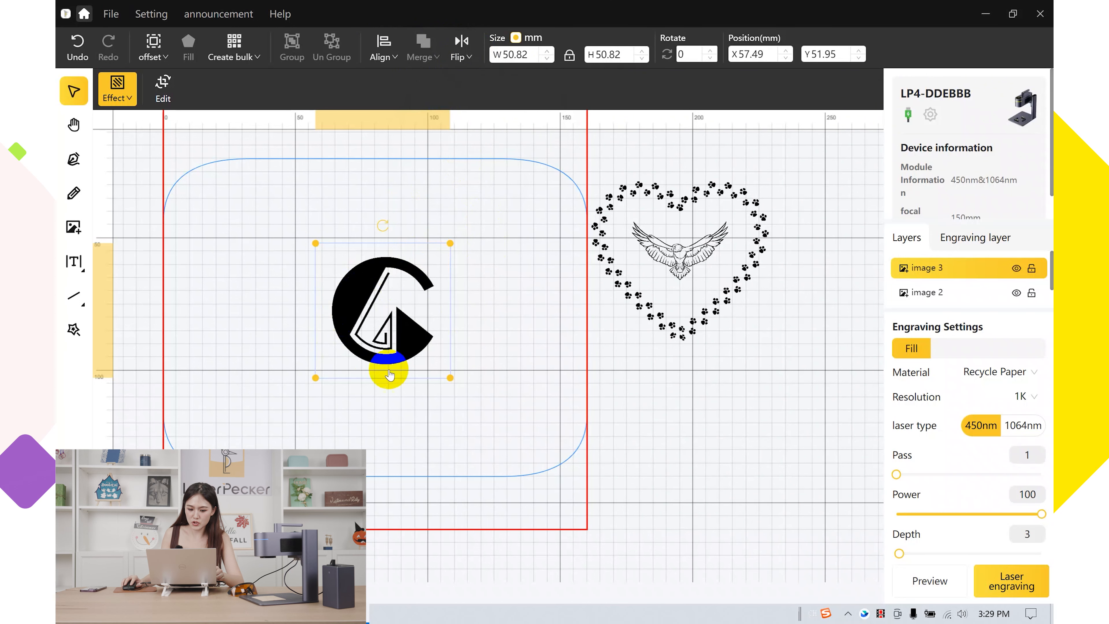
left_click(462, 52)
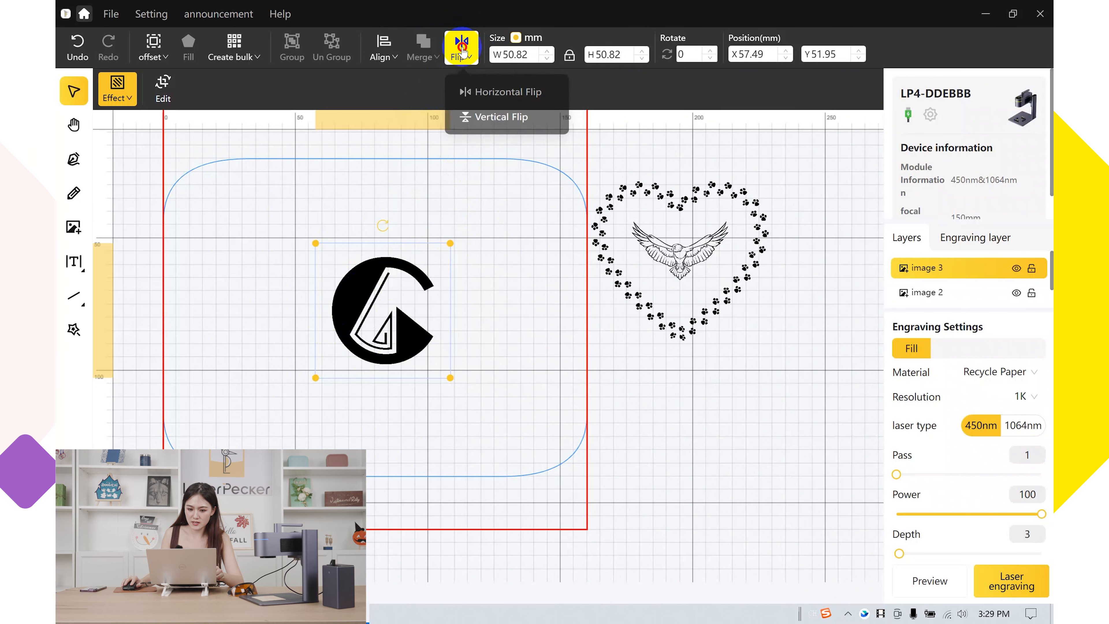
left_click(501, 125)
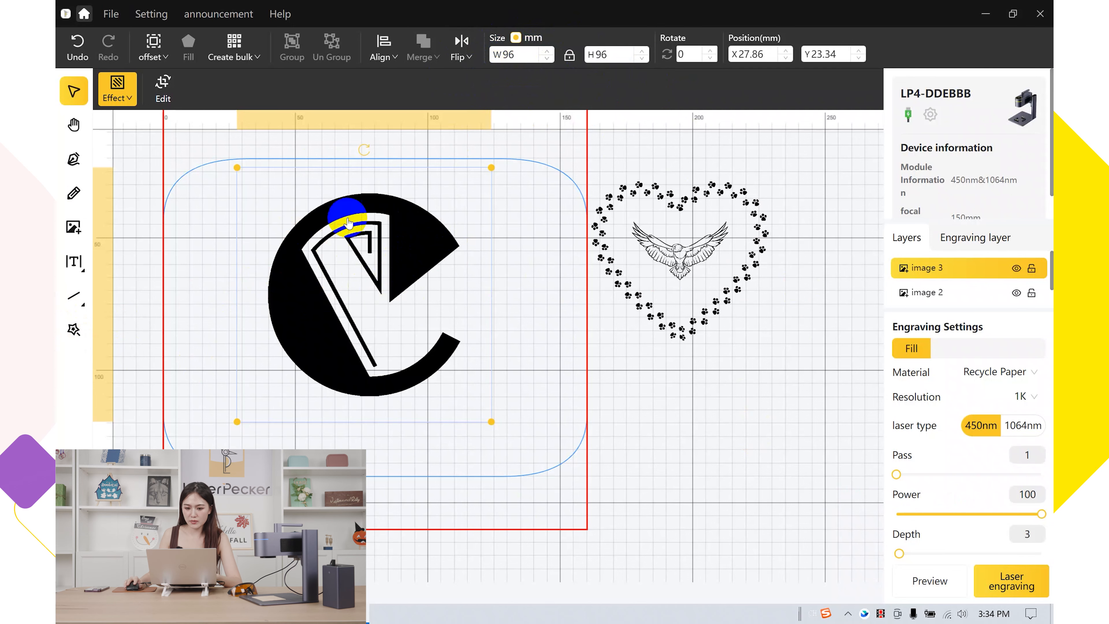
Set the logo's width to 132 mm with the aspect ratio locked so the height scales with it
left_click(530, 53)
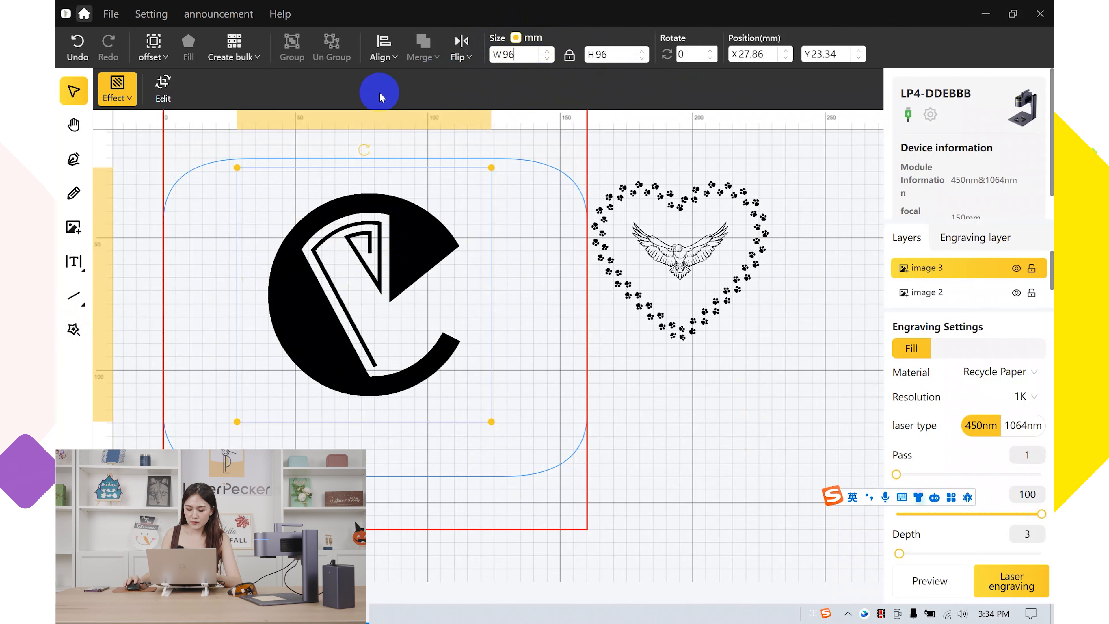
key("BackSpace")
key("BackSpace")
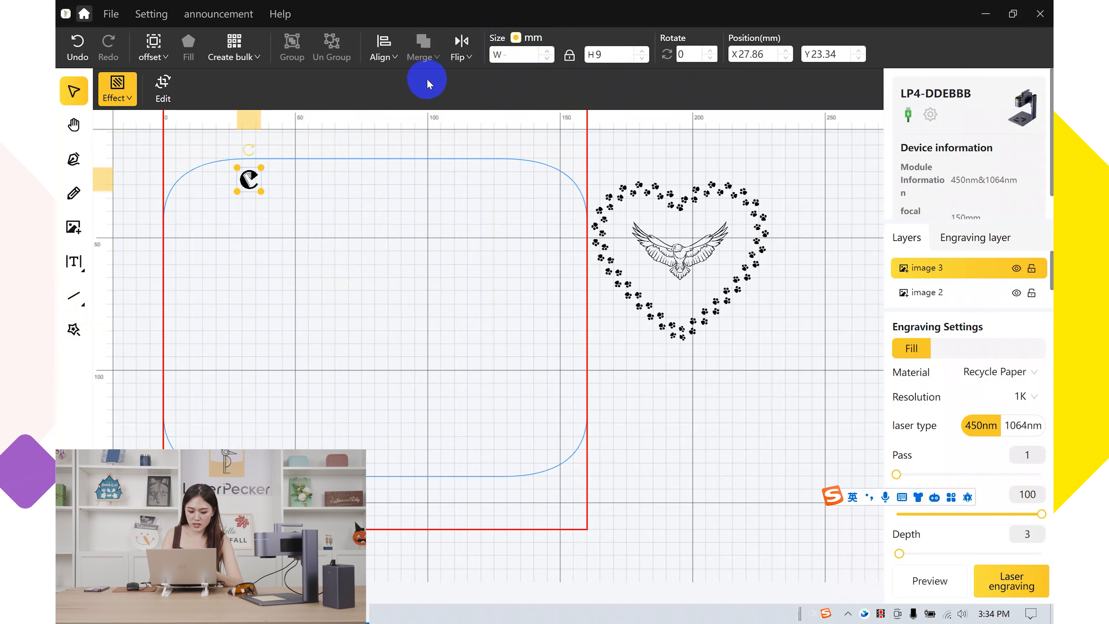
type("132")
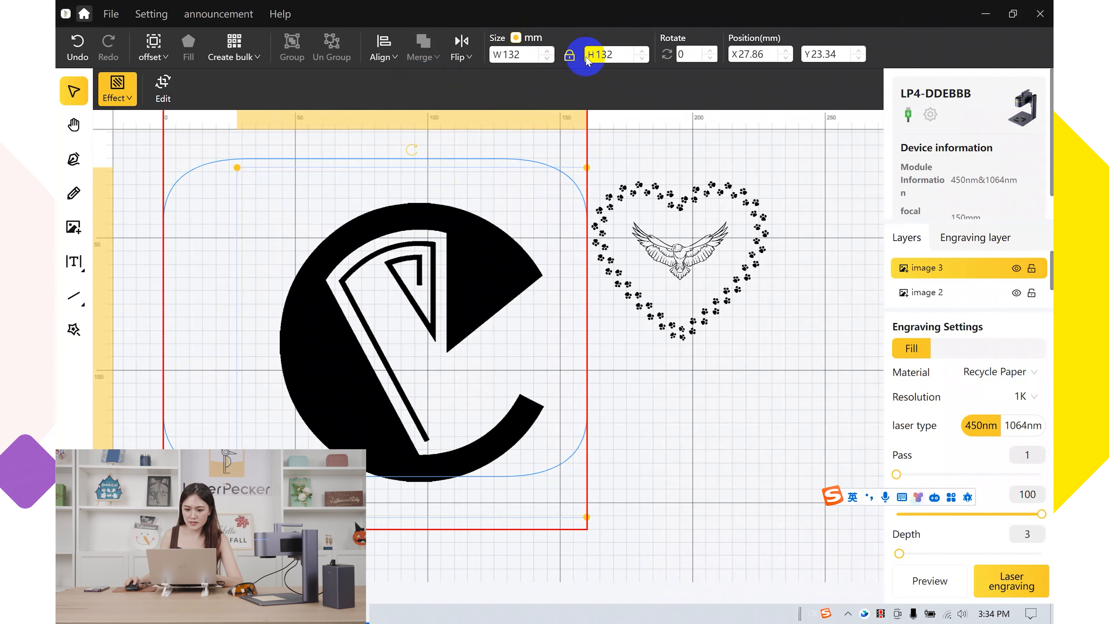
left_click(610, 56)
left_click(504, 54)
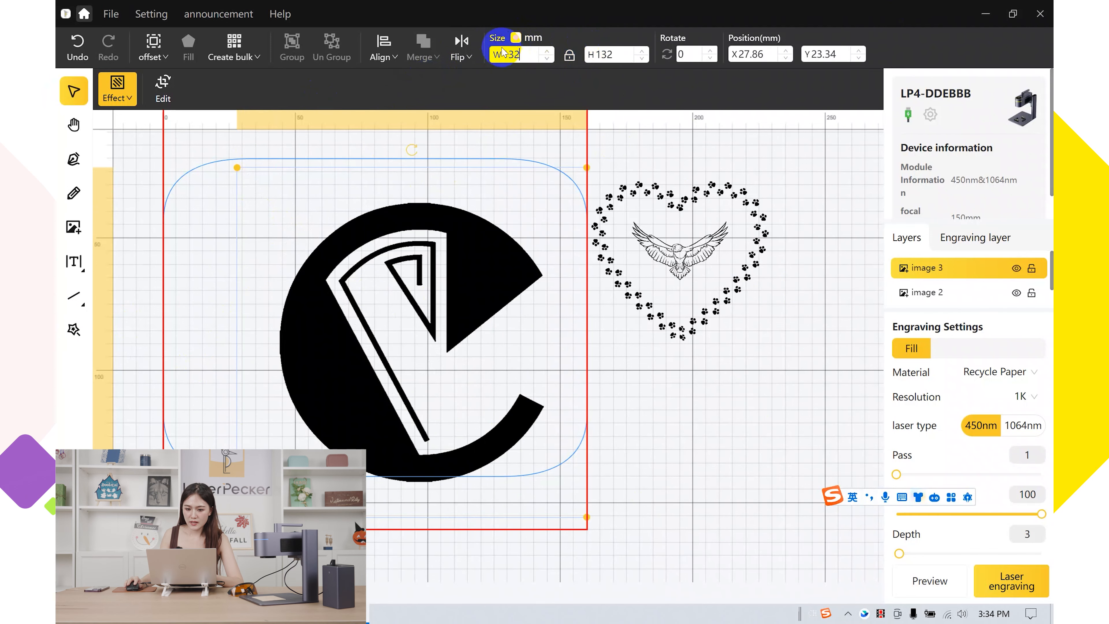
left_click(539, 55)
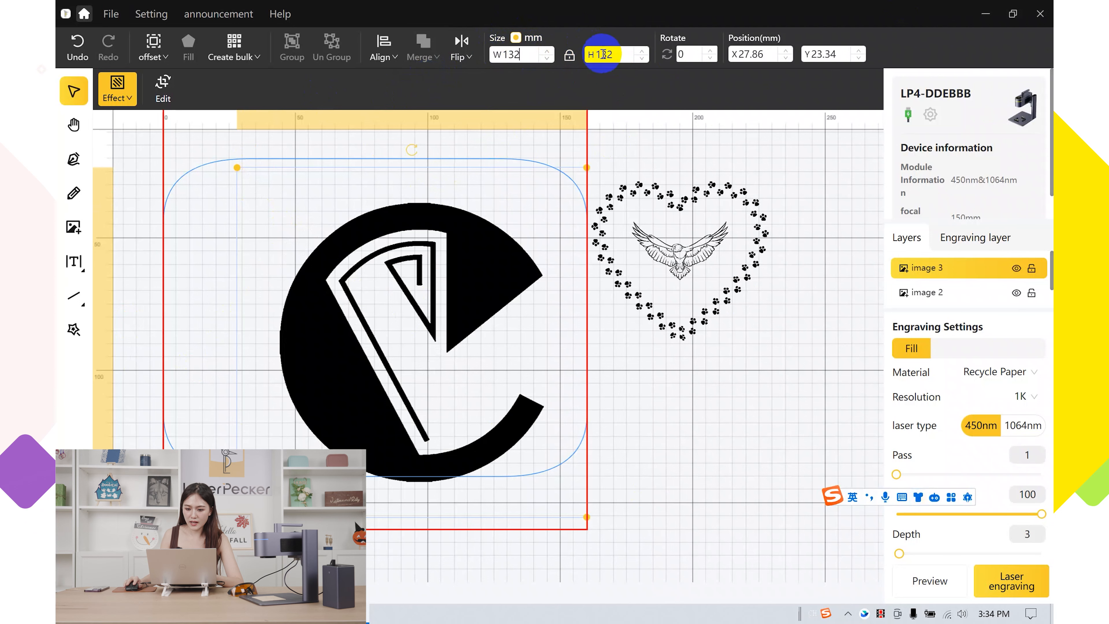
left_click(623, 55)
Unlock the logo's aspect ratio and set only its width to 99 mm
left_click(570, 54)
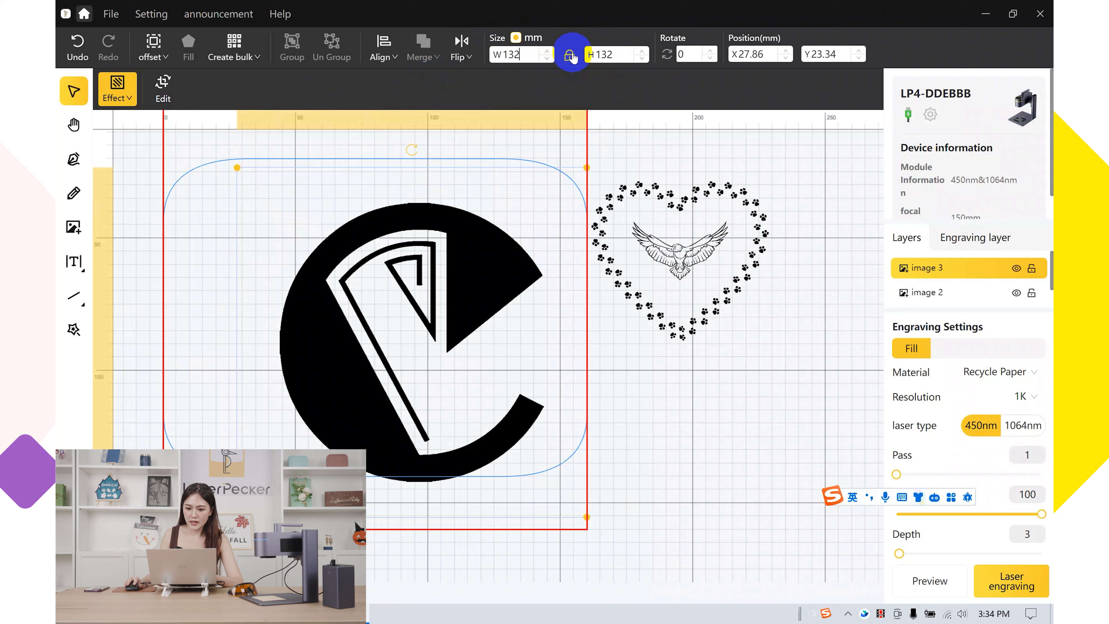
left_click(571, 57)
left_click(522, 54)
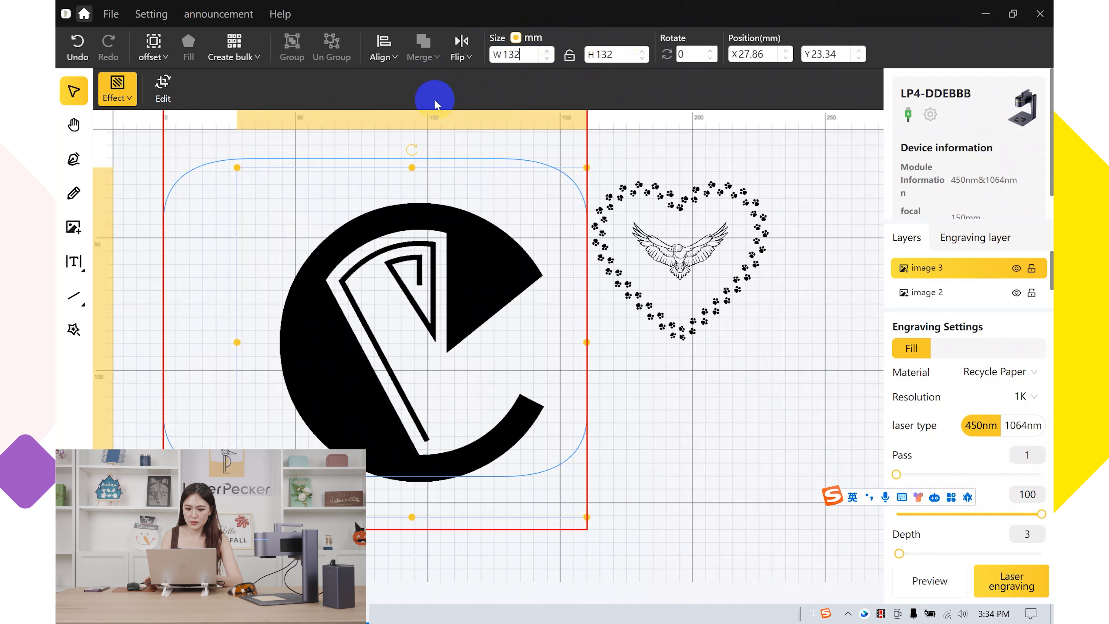
type("1")
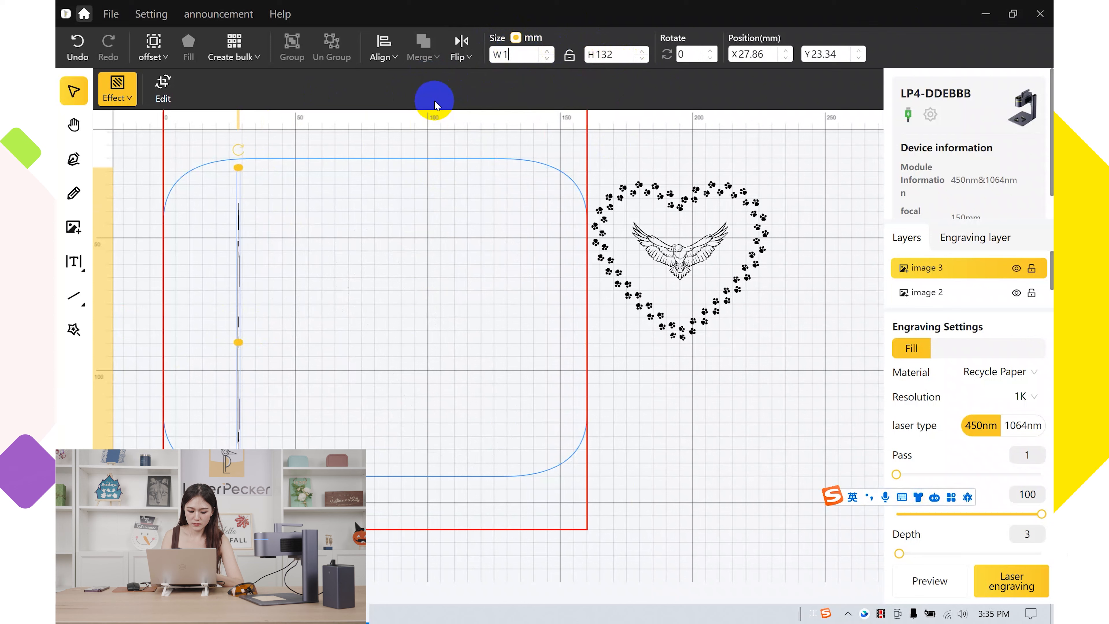
key("BackSpace")
type("99")
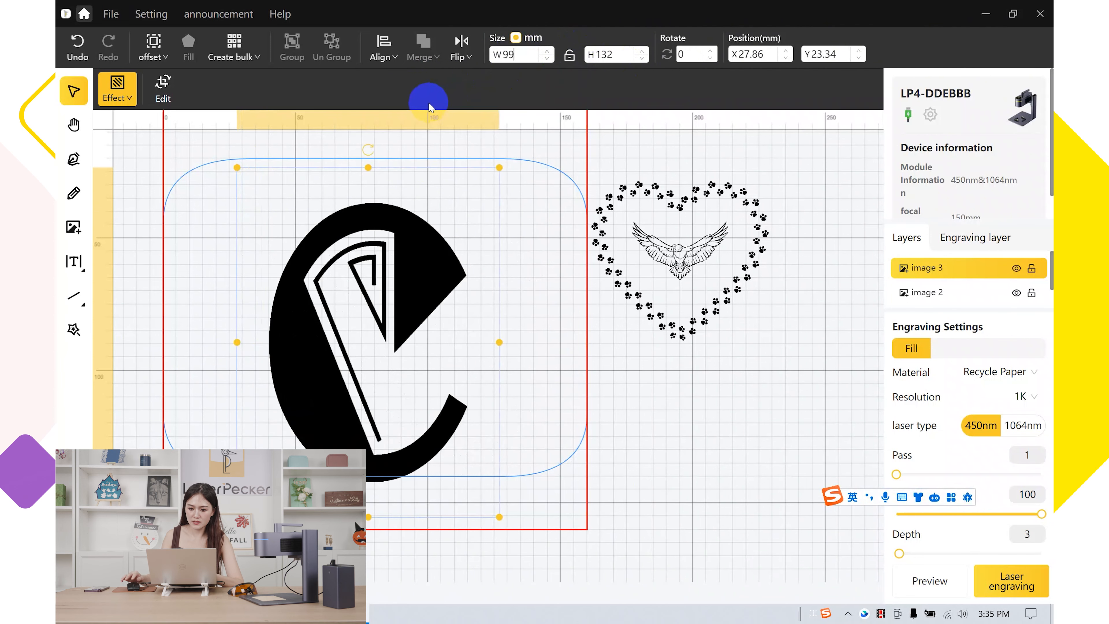
left_click(441, 255)
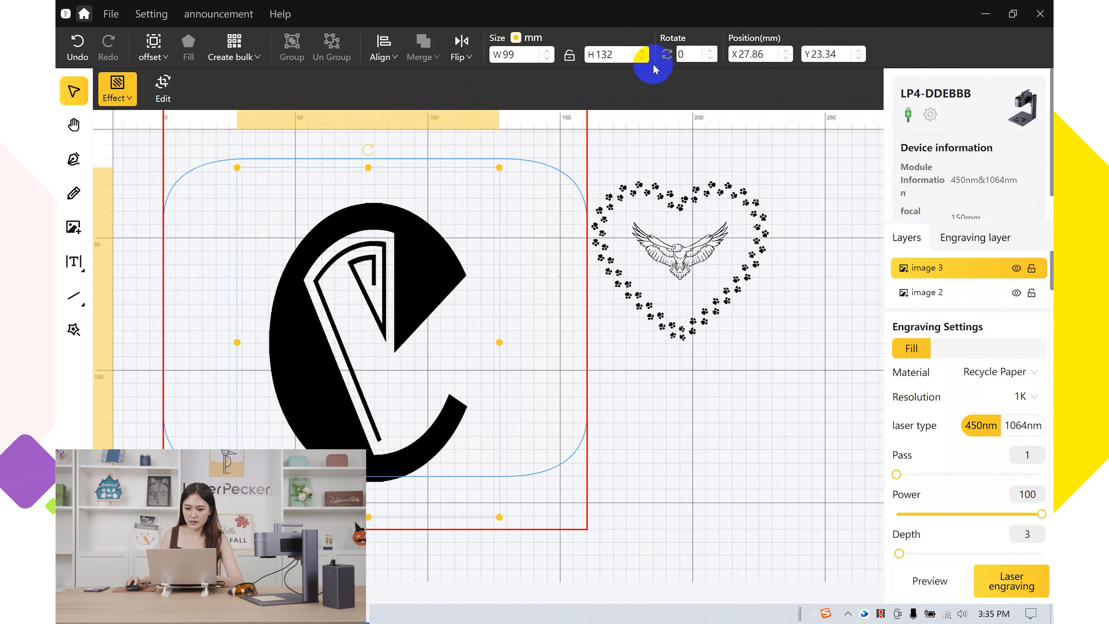
double_click(608, 54)
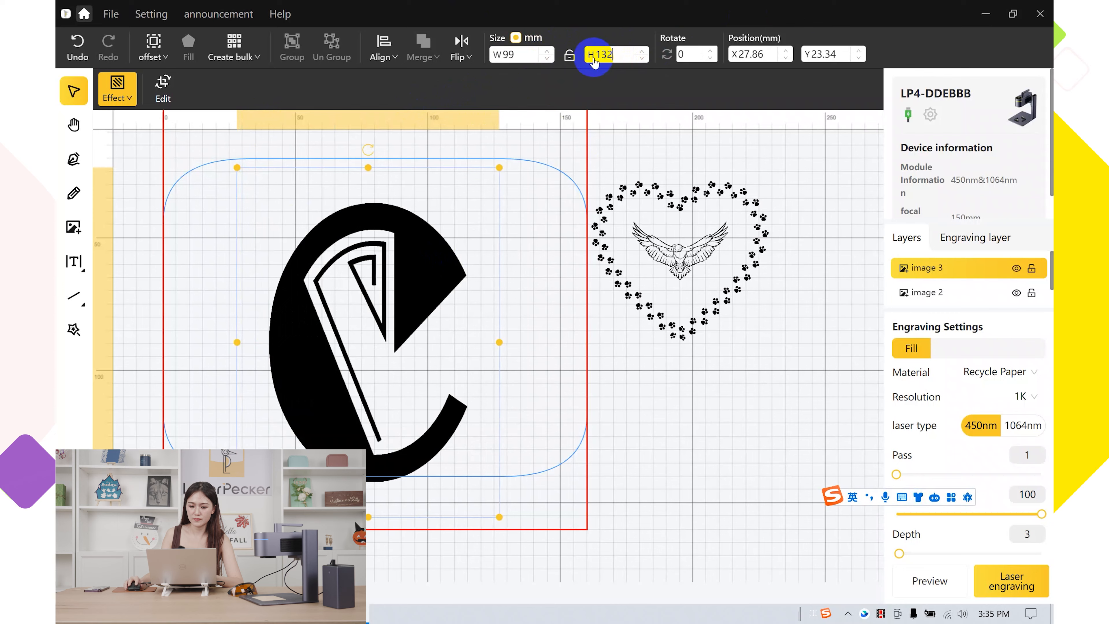
Set the logo's rotation angle to 180 degrees
left_click_drag(349, 263, 359, 285)
left_click(685, 52)
left_click(685, 52)
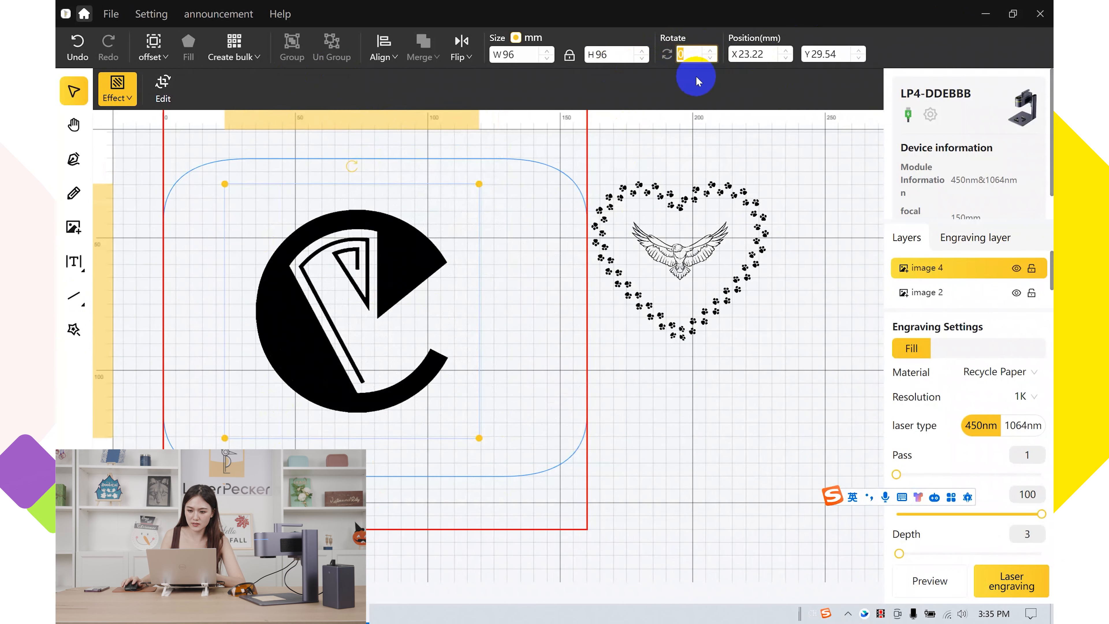
type("180")
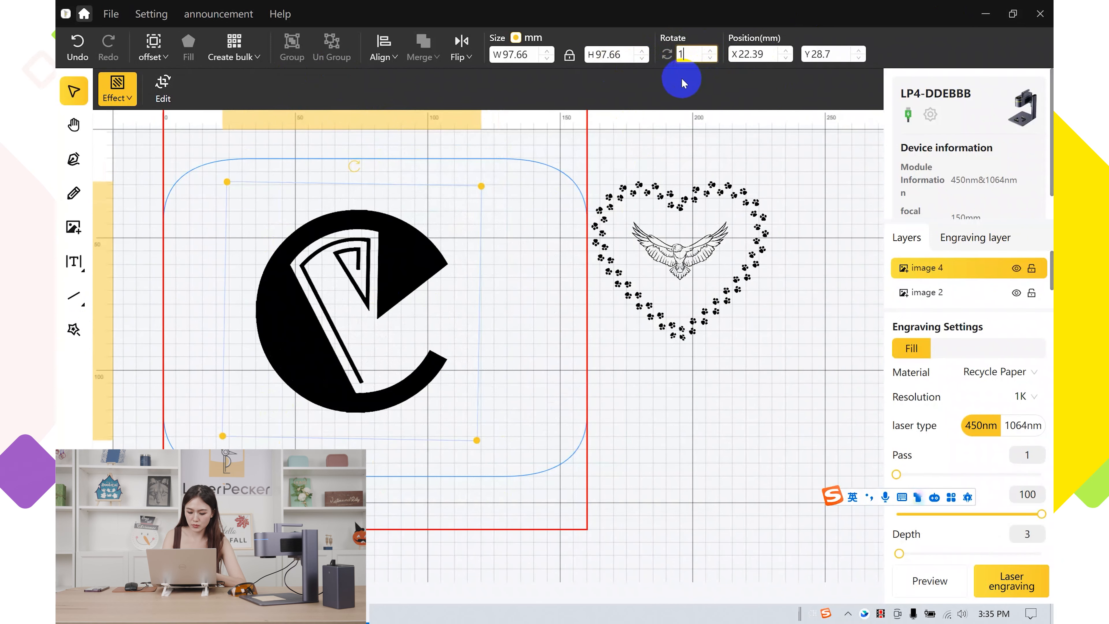
key("Return")
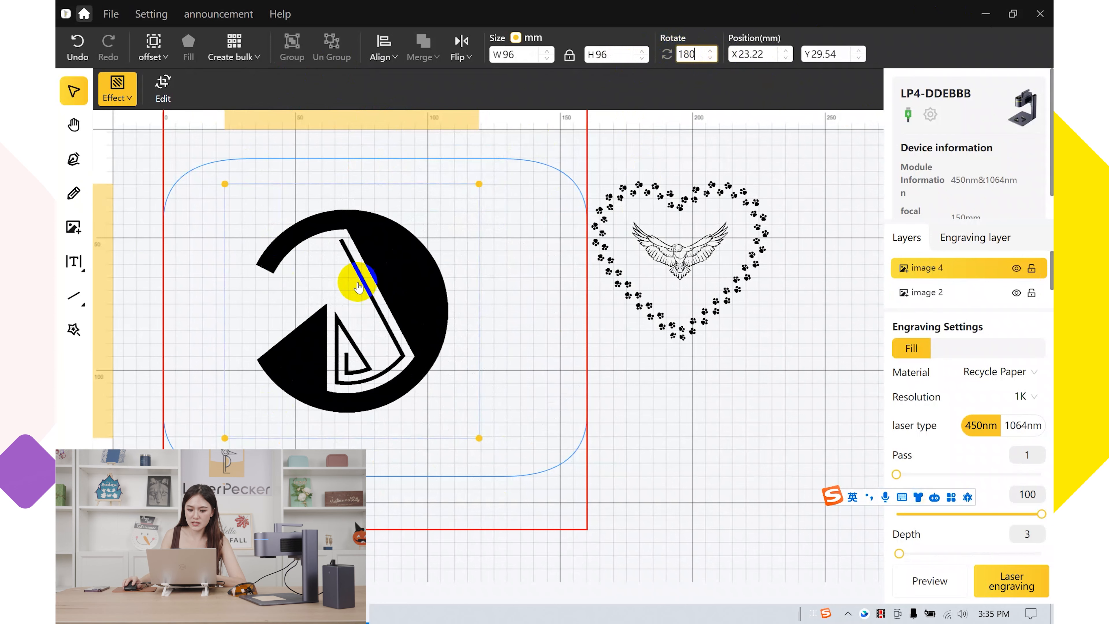
left_click(369, 274)
left_click(522, 293)
left_click(401, 291)
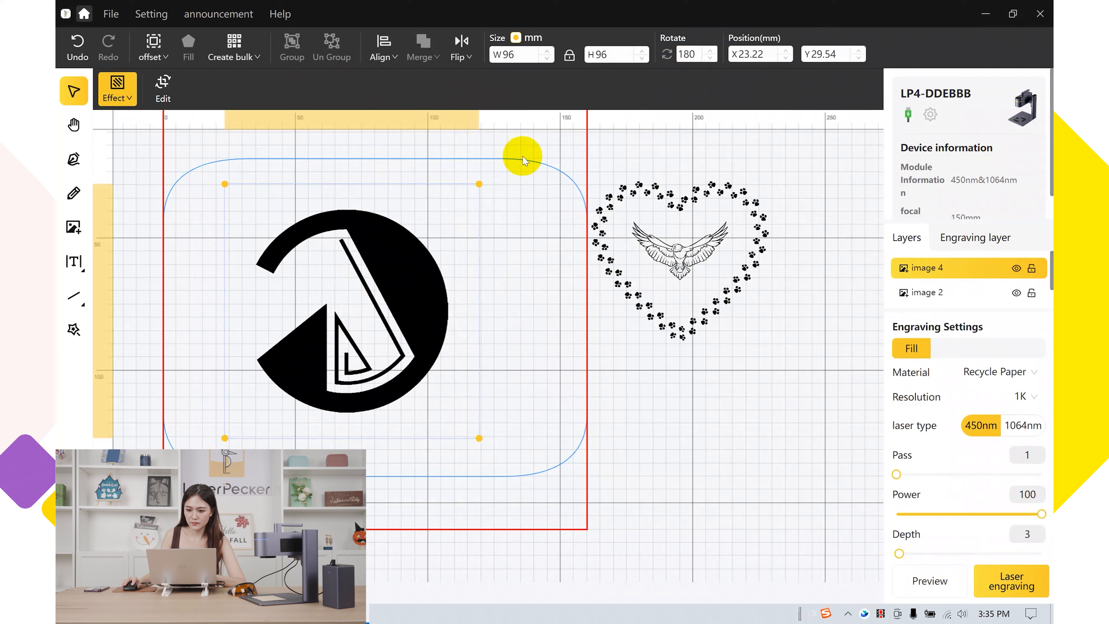
Move the rotated logo to about X 54, Y 23 mm and on to a lower spot inside the work area
left_click(764, 51)
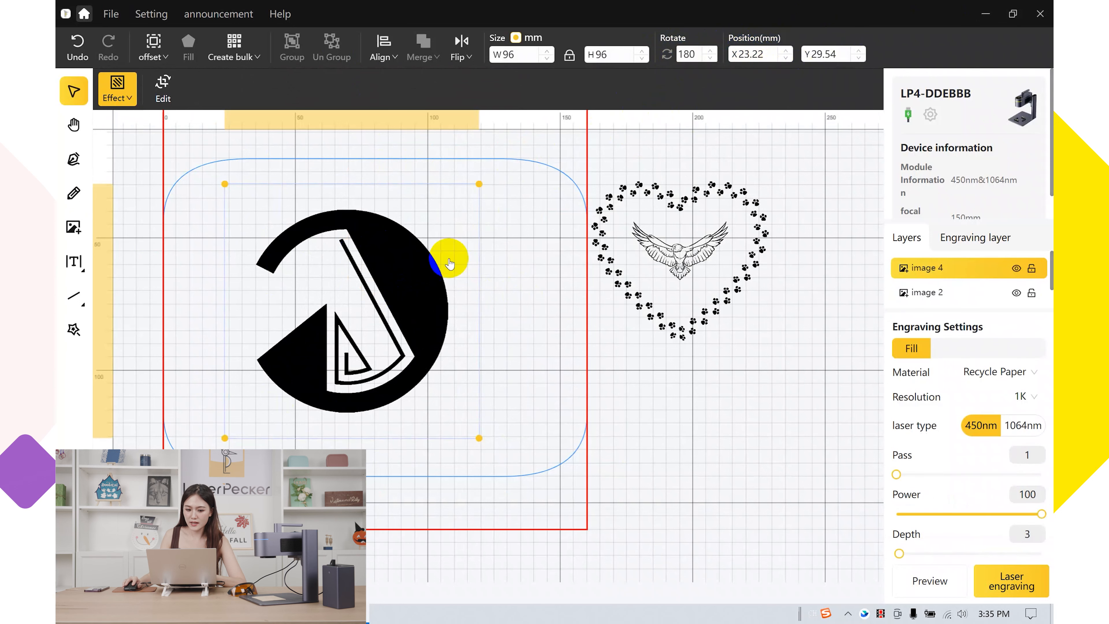
left_click(831, 55)
left_click_drag(352, 285, 426, 269)
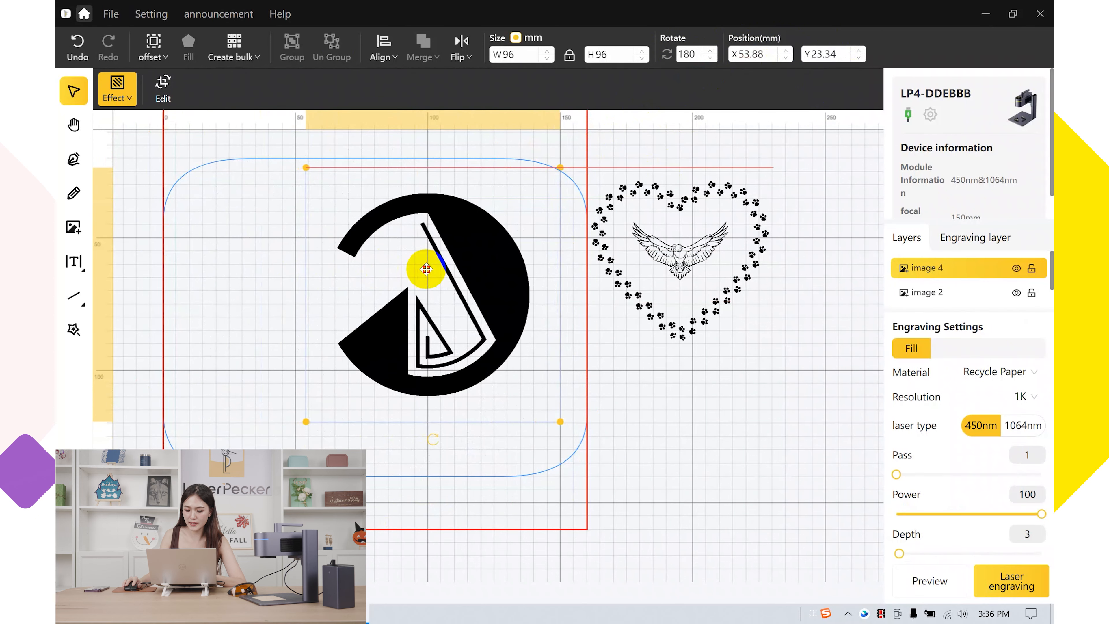
left_click_drag(426, 269, 396, 329)
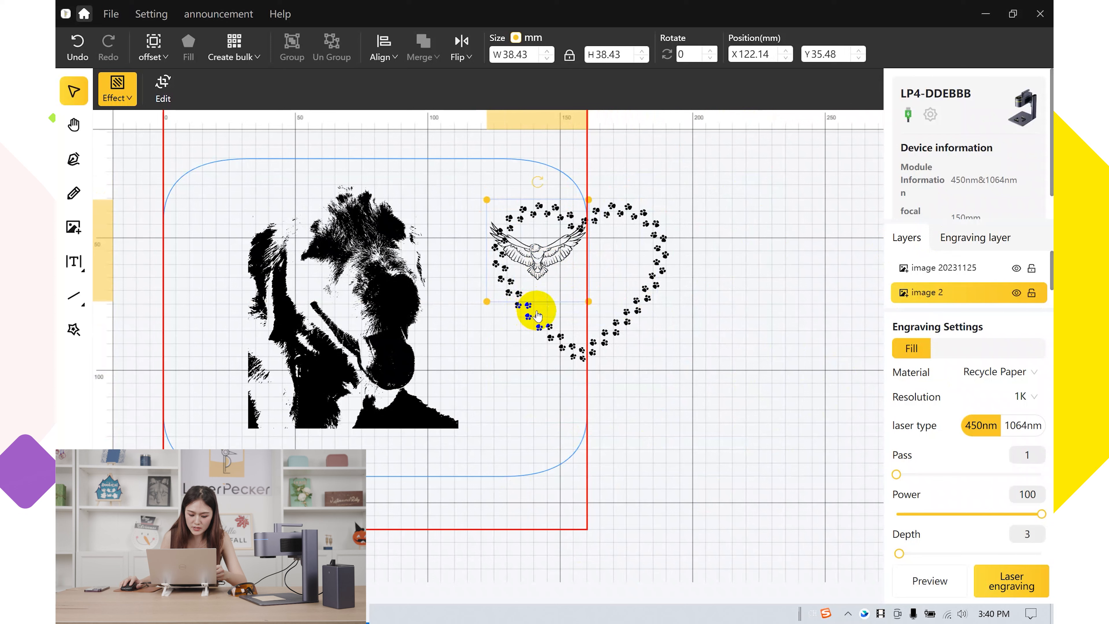
Move the eagle image into the middle of the paw-print heart
left_click_drag(567, 245, 595, 269)
Try the Canvas effect and the Bin effect on the dog photo
left_click(277, 206)
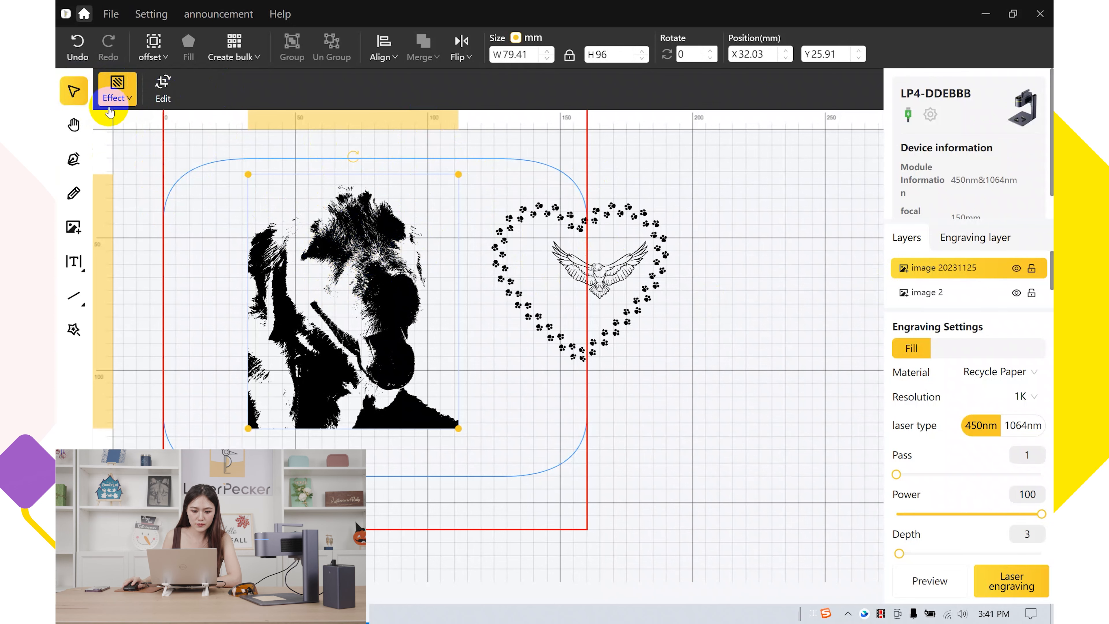
left_click(114, 94)
left_click(125, 139)
left_click(323, 248)
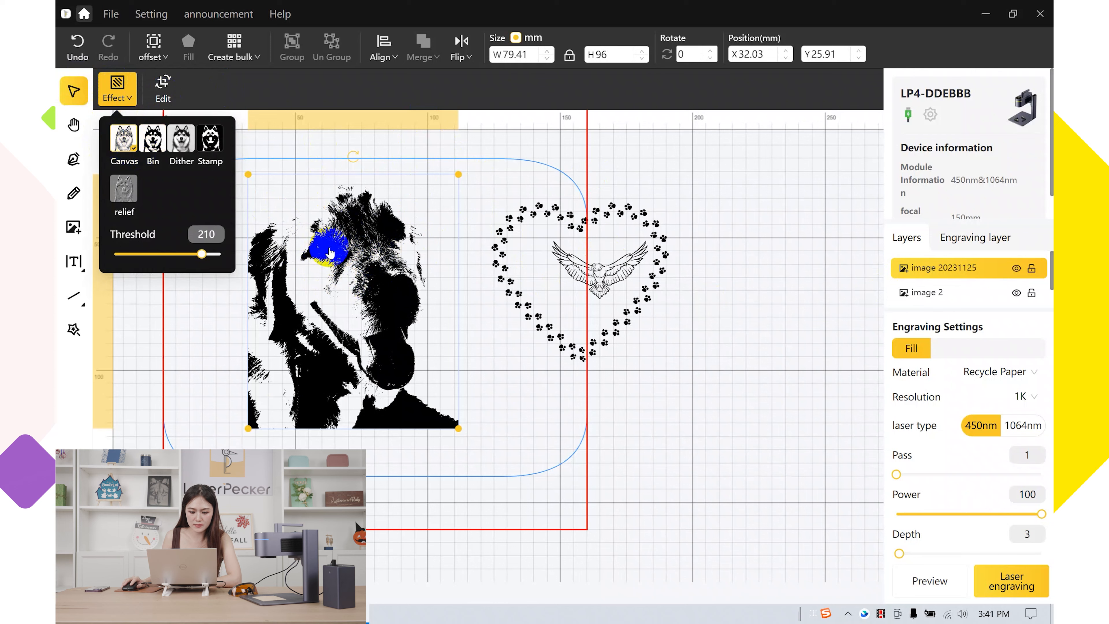
left_click(114, 91)
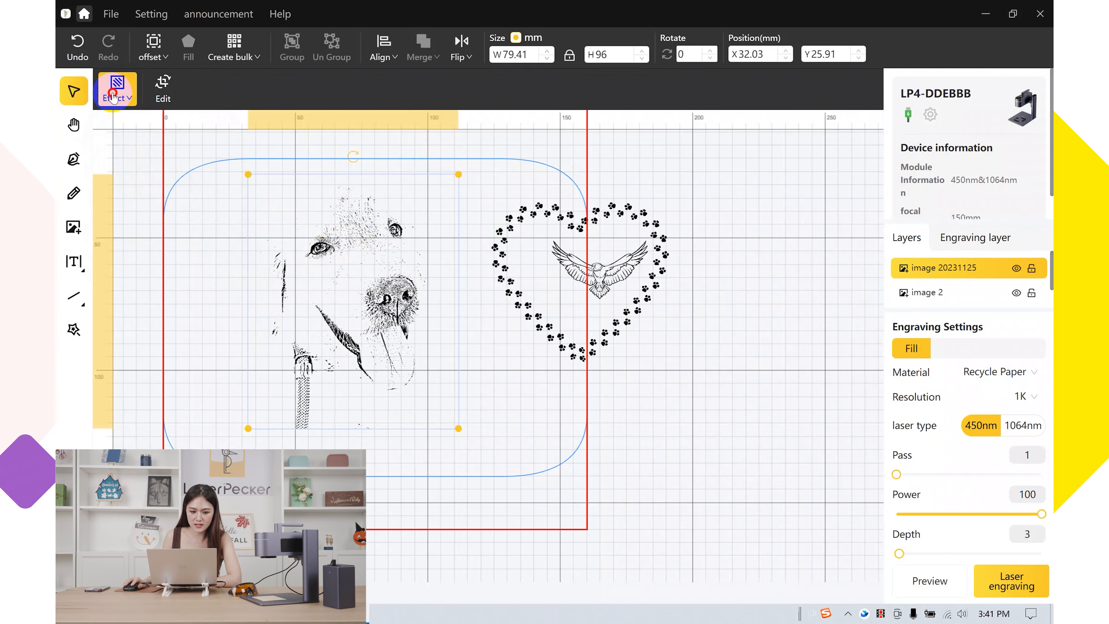
left_click(158, 144)
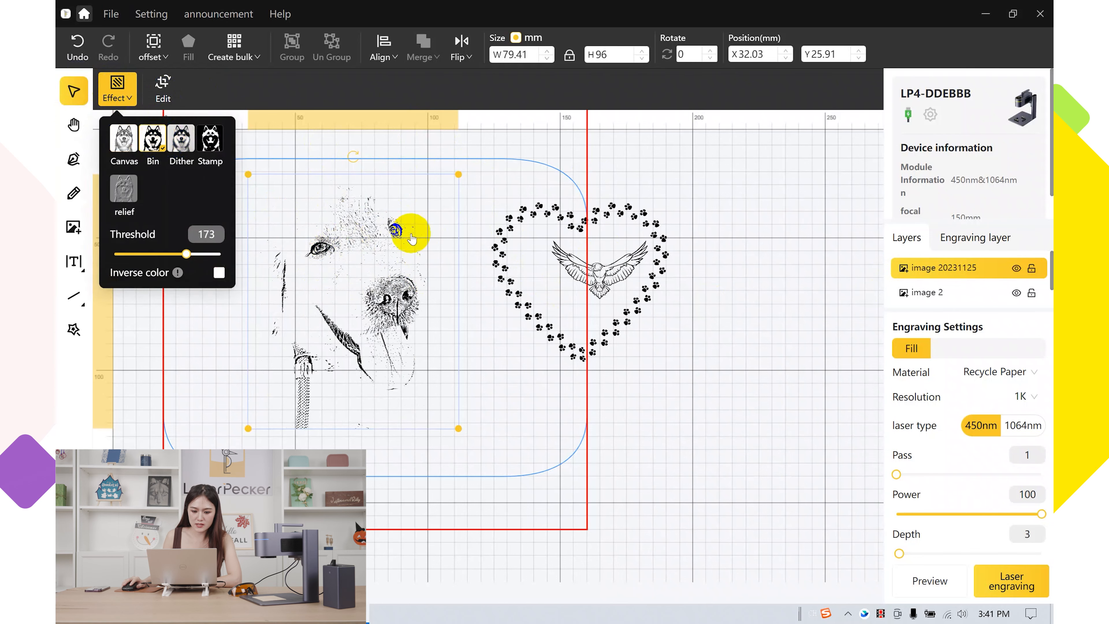
left_click(371, 240)
Apply the Dither effect to the dog photo
left_click(114, 84)
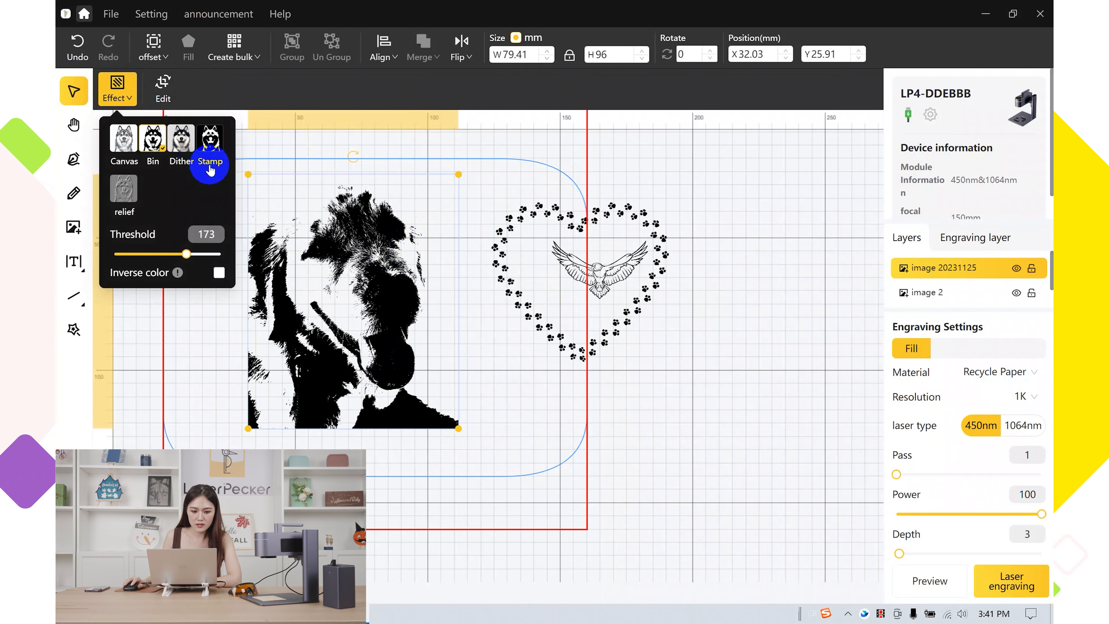
left_click(181, 139)
left_click(373, 253)
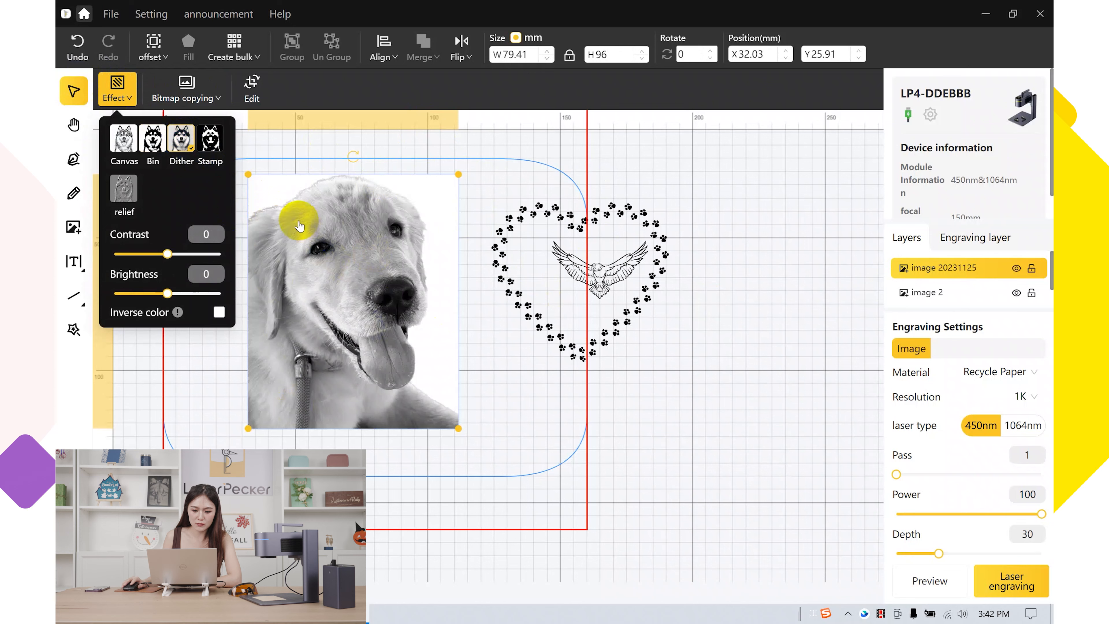
Try the Stamp effect and the Relief effect with increased strength and inverted colors on the dog photo
left_click(205, 159)
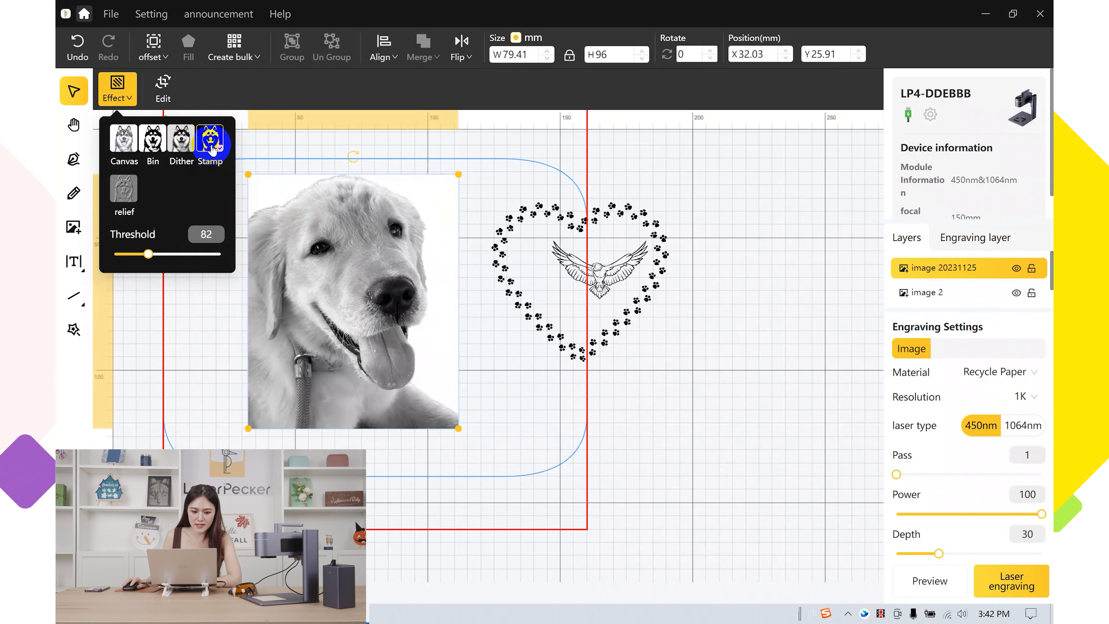
left_click(131, 189)
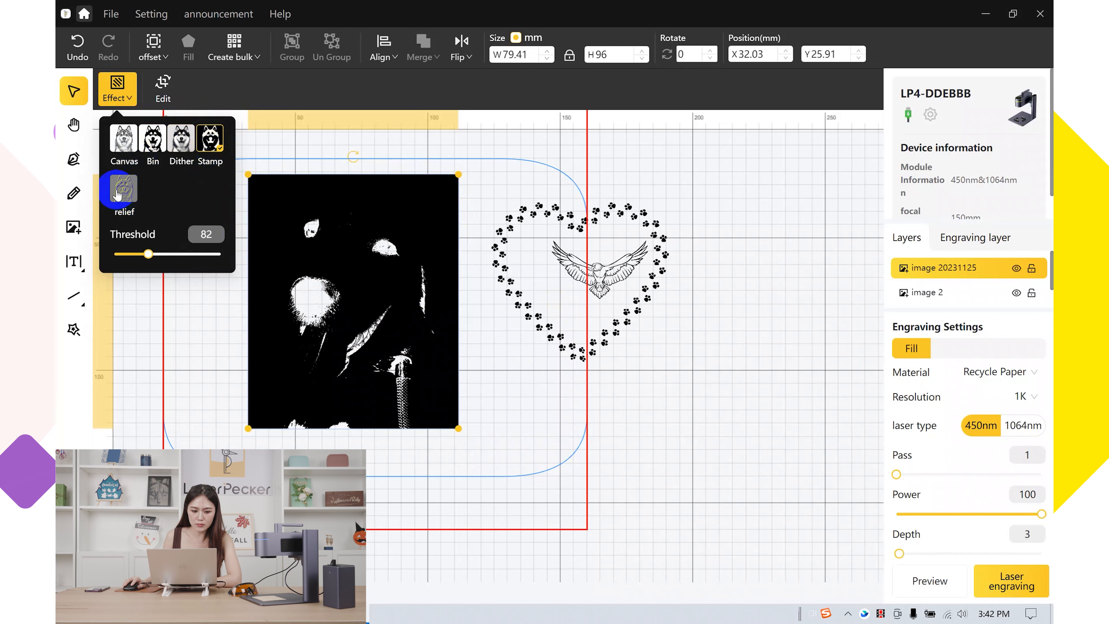
left_click(114, 254)
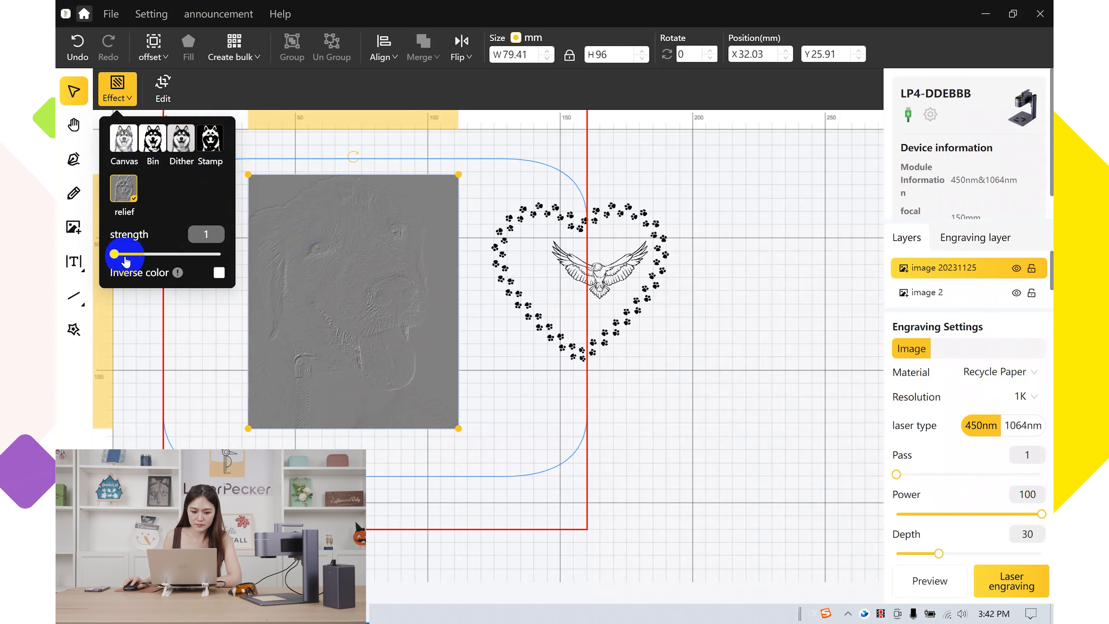
left_click_drag(119, 258, 193, 255)
left_click(219, 273)
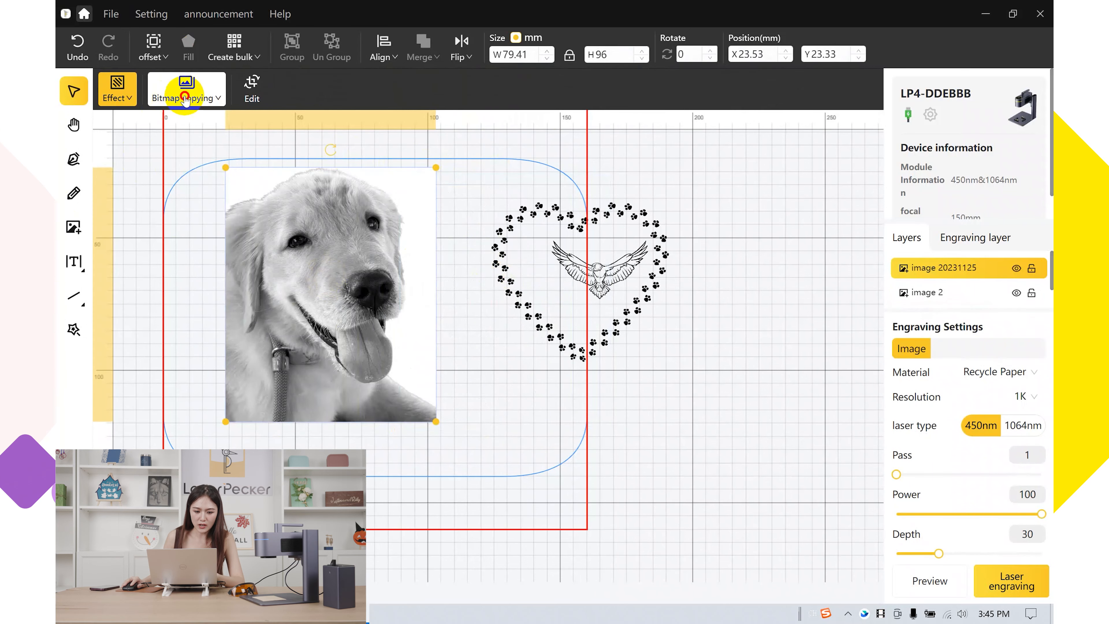
Trace the dog photo with Bitmap copying at noise ignored 22, threshold 68 and splicing threshold 3.2, and move the tracing beside the photo
left_click(185, 98)
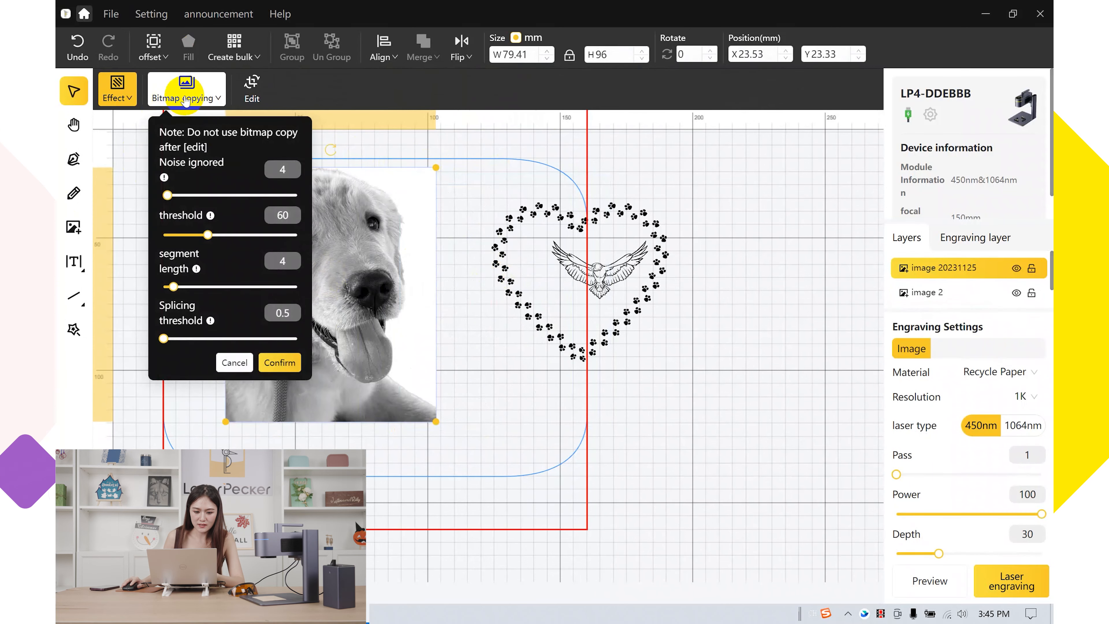
left_click_drag(171, 200, 190, 201)
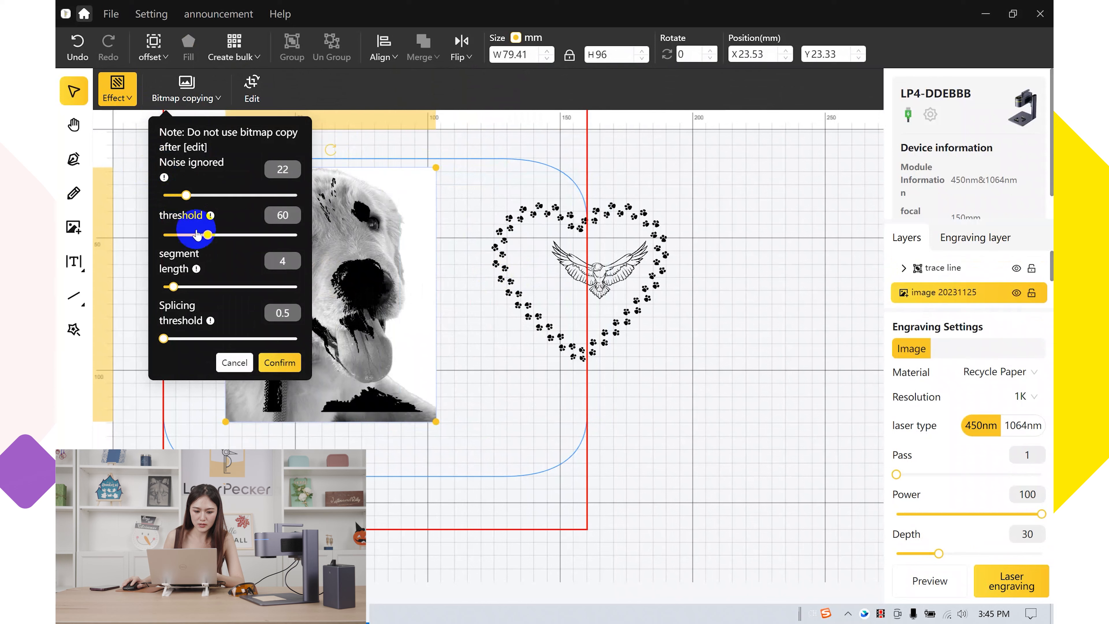
left_click_drag(210, 239, 217, 238)
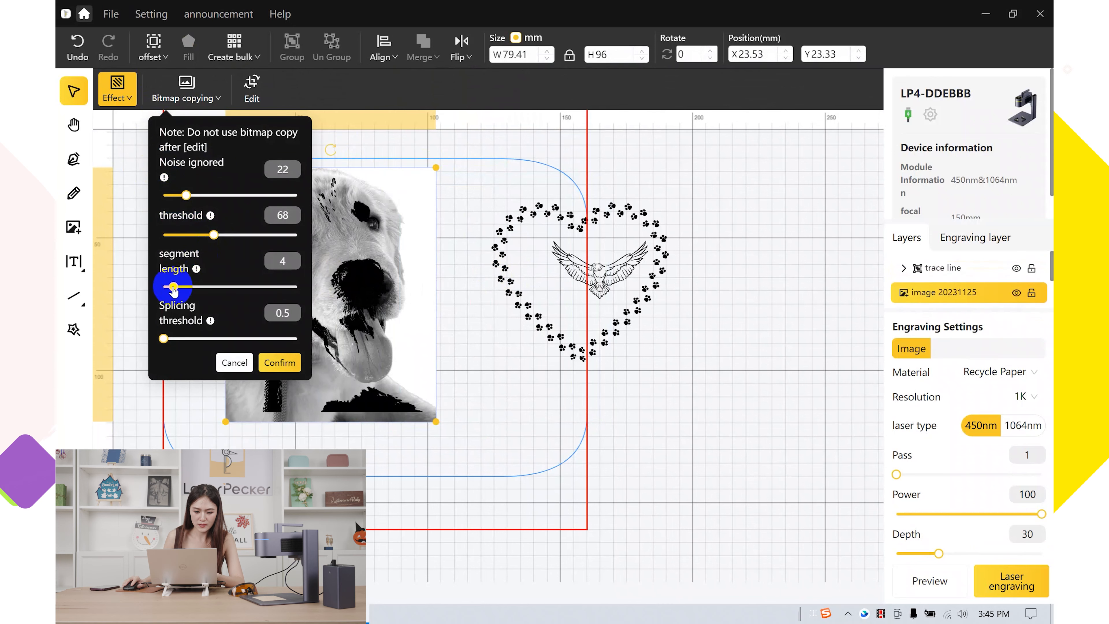
left_click(166, 339)
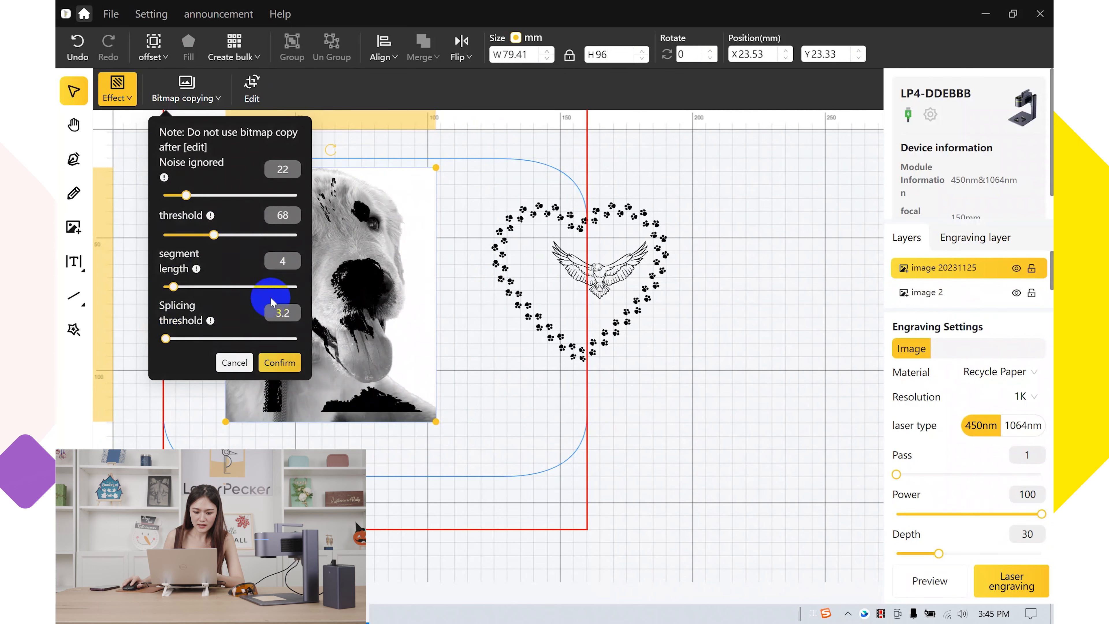
left_click(268, 361)
left_click_drag(369, 289, 519, 275)
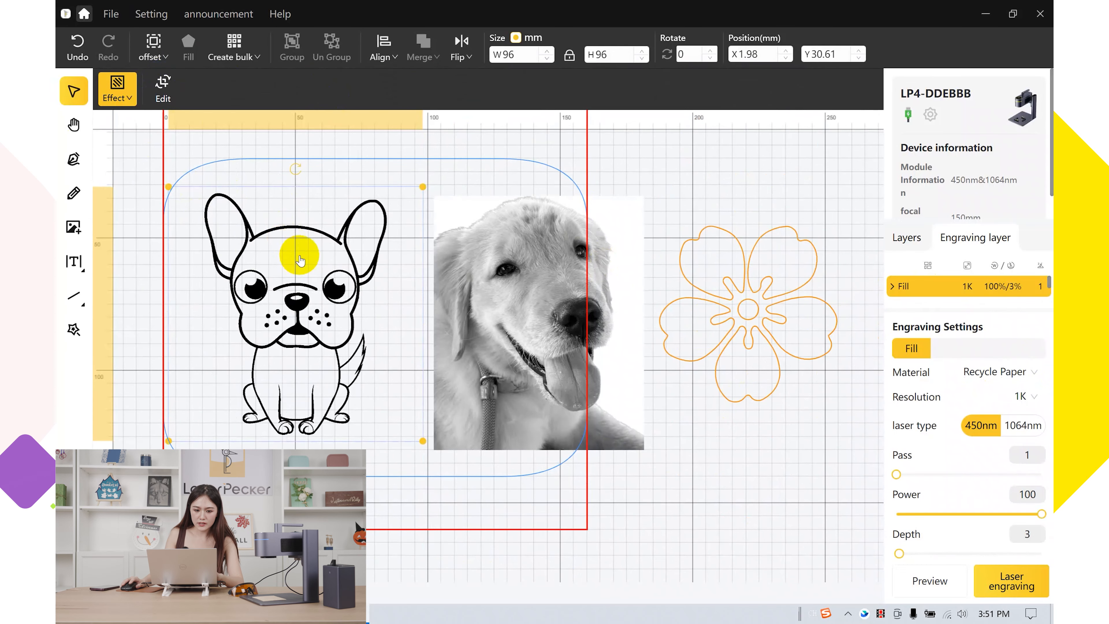
Crop the cartoon dog's empty margins with Automatic trimming and move the image to about X 15, Y 36 mm
left_click(159, 82)
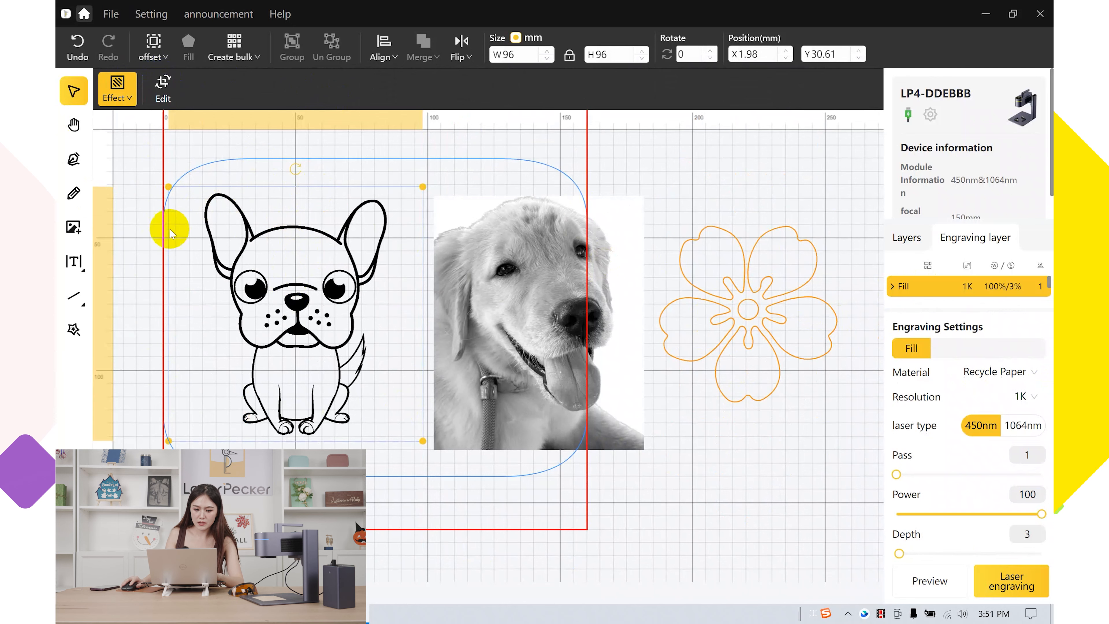
left_click_drag(277, 203, 278, 203)
left_click(158, 86)
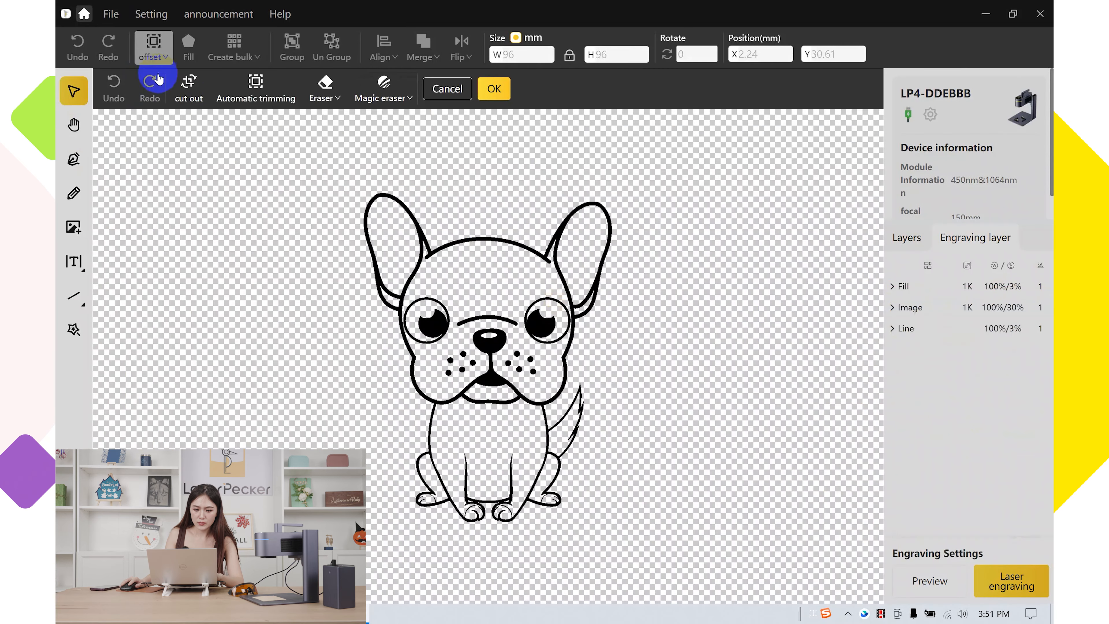
left_click(253, 100)
left_click(497, 100)
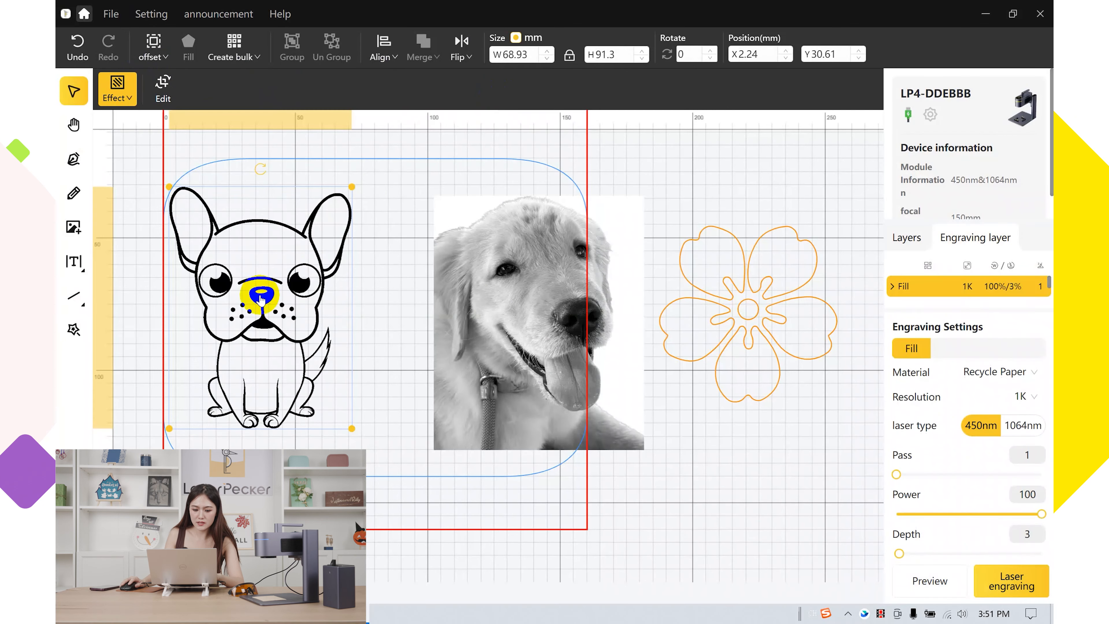
left_click(305, 282)
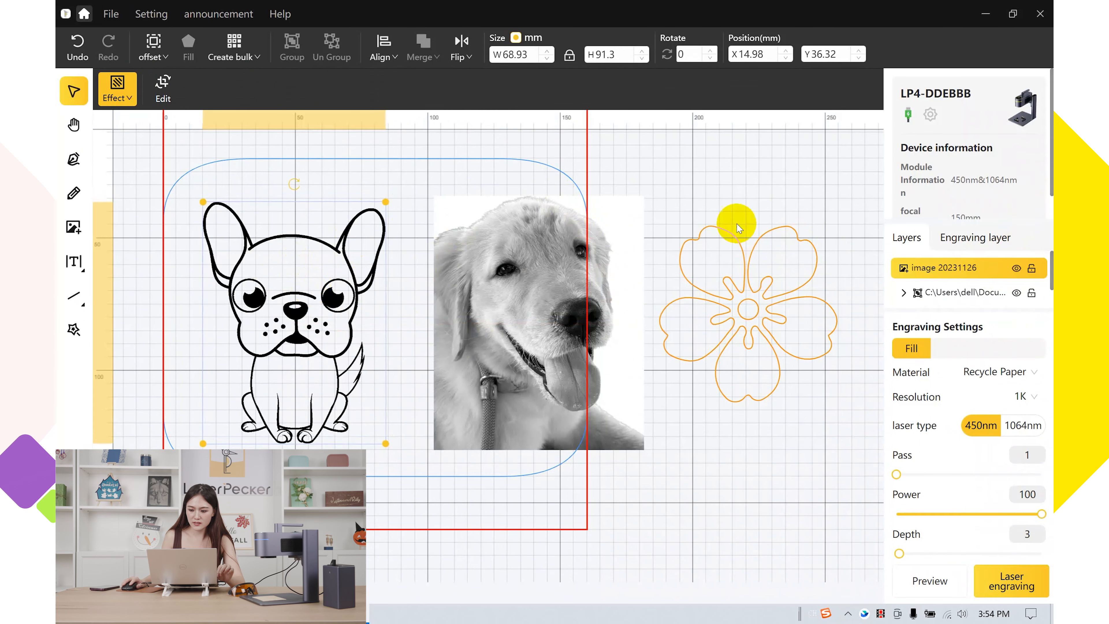
Hide the cartoon dog's layer and show it again
left_click(1017, 269)
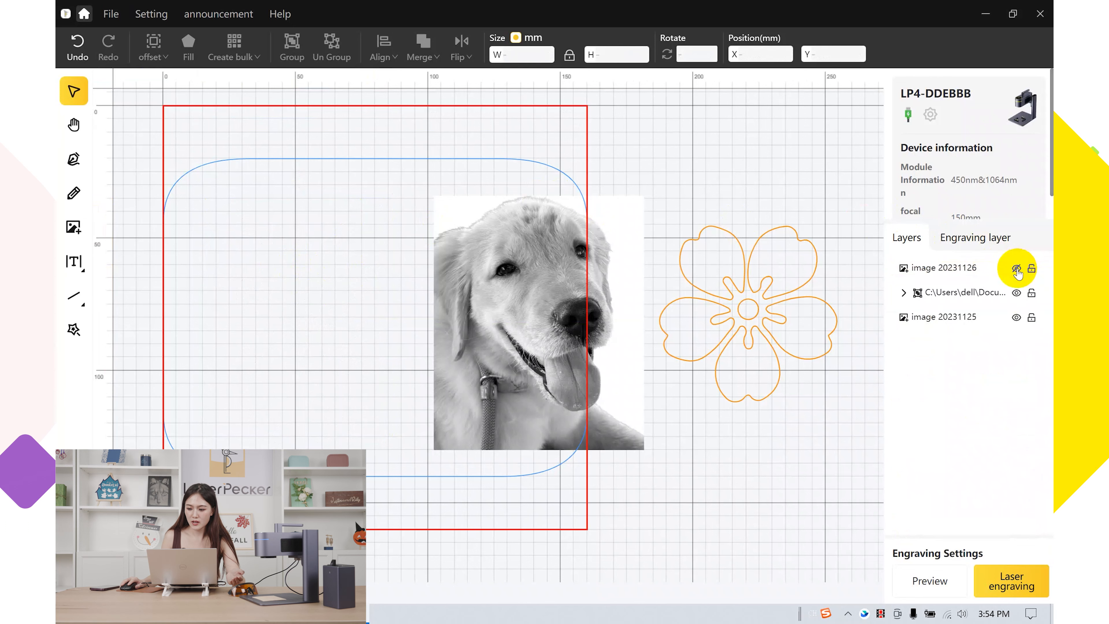
left_click(1017, 269)
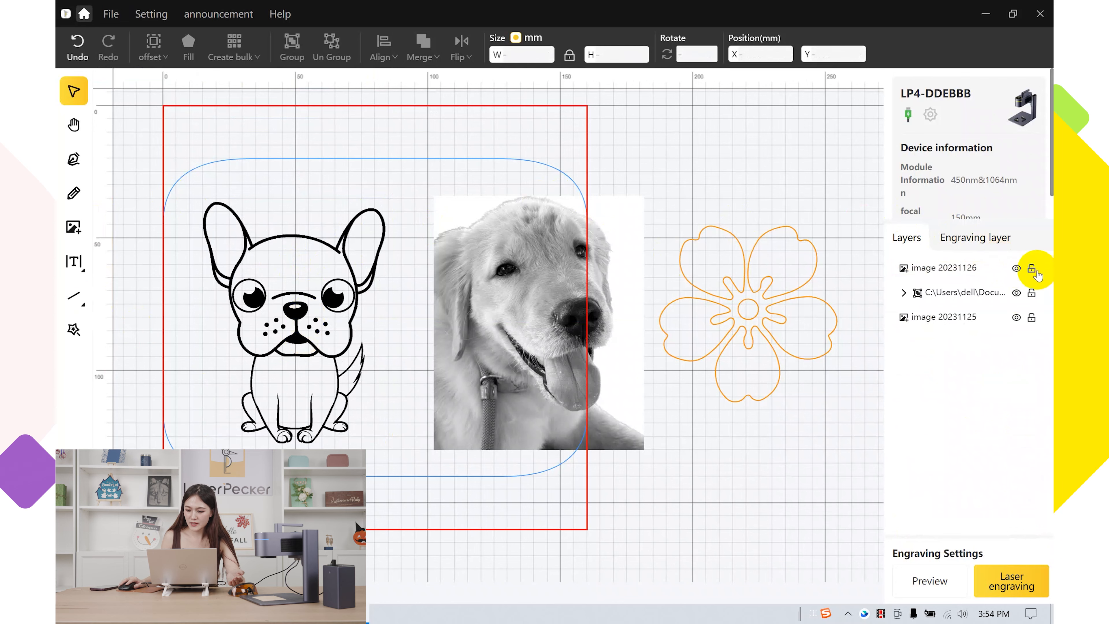
Move the cartoon dog to about X 14, Y 36 mm and lock its layer
left_click(298, 307)
mouse_move(298, 307)
left_mouse_down()
mouse_move(332, 284)
mouse_move(269, 308)
mouse_move(342, 306)
mouse_move(291, 299)
left_mouse_up()
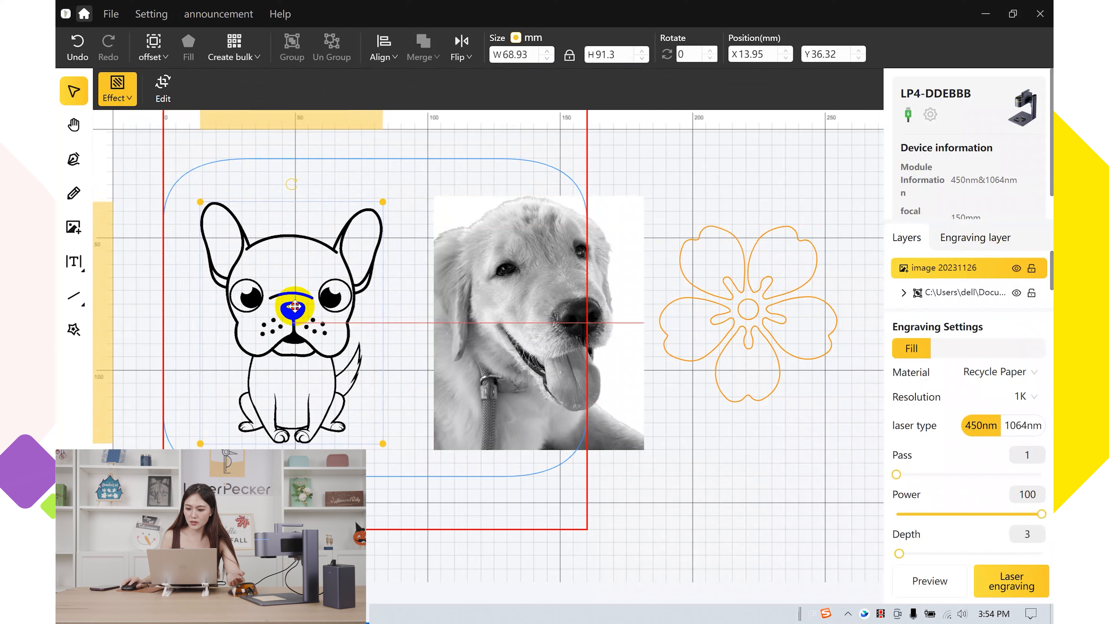
left_click(1031, 270)
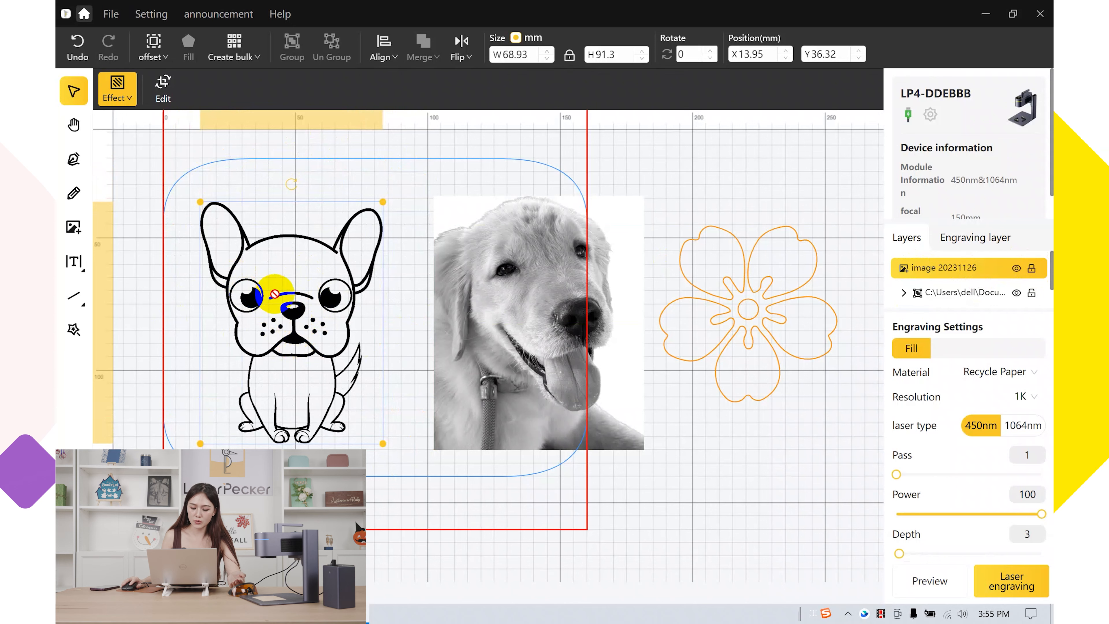
Move the dog photo to about X 98.5, Y 31.6 mm
left_click(639, 237)
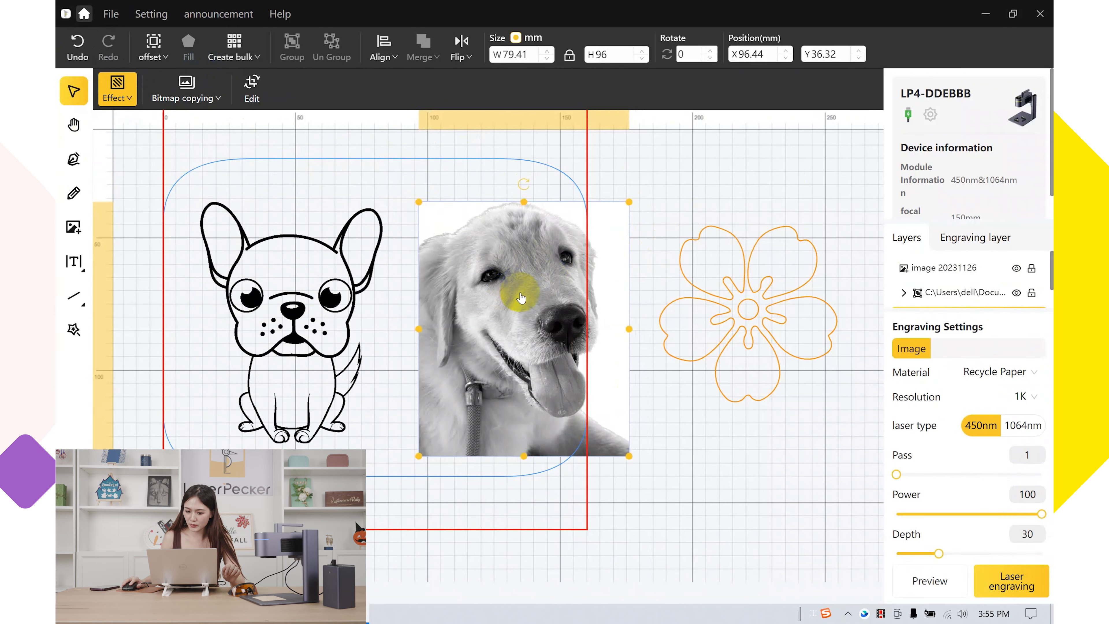
left_click_drag(522, 297, 526, 285)
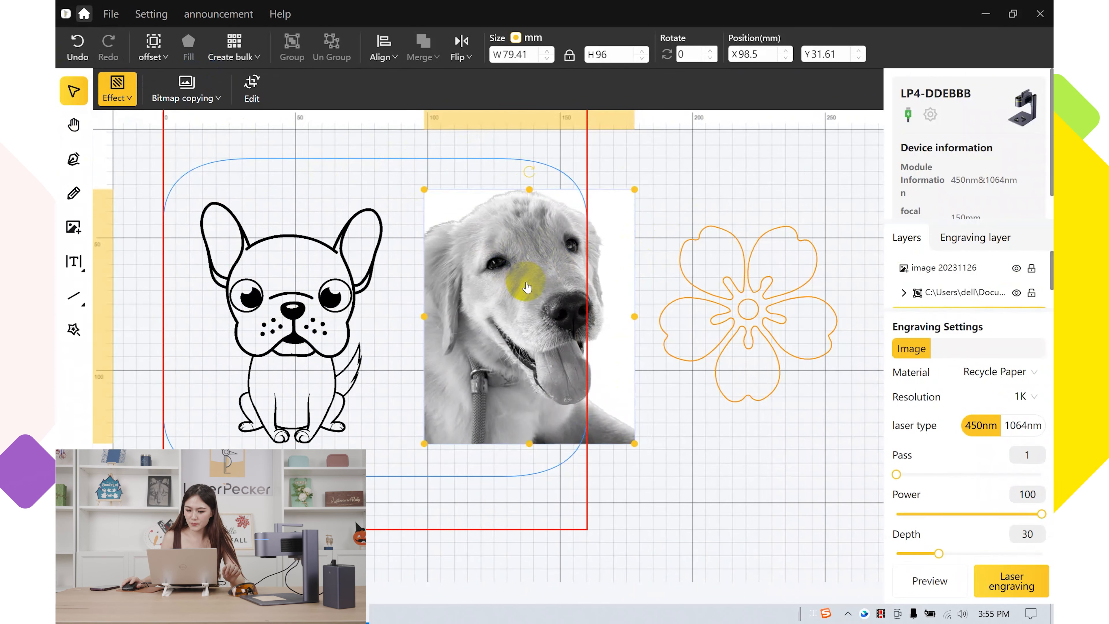
Try cutting the dog photo down to the area from the forehead to the top of the nose, and undo the crop
left_click(256, 92)
left_click(189, 87)
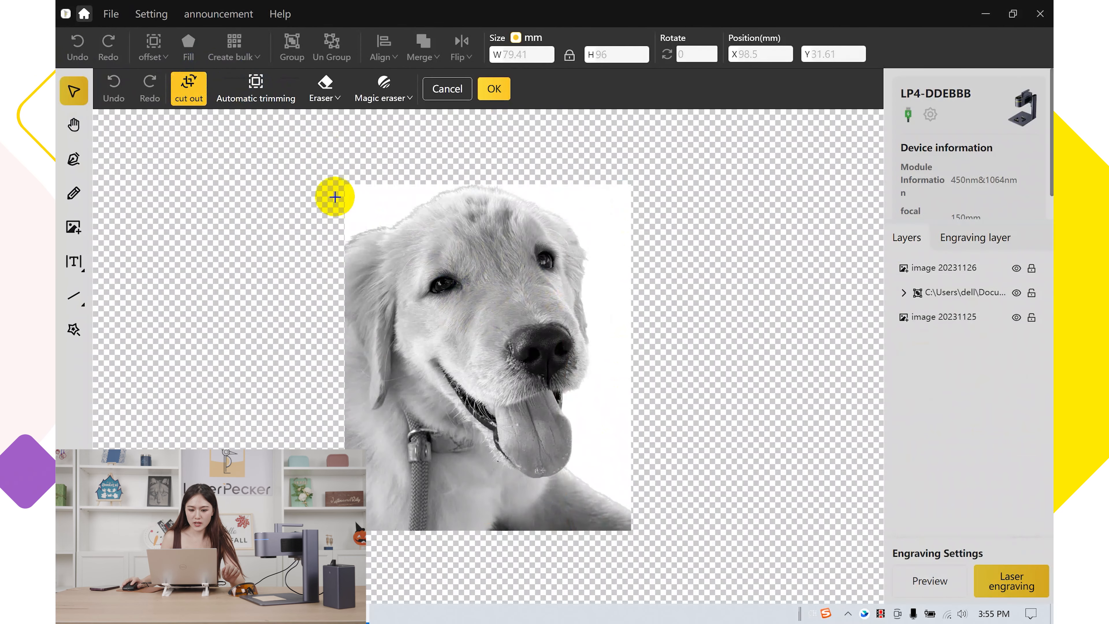
left_click_drag(367, 202, 631, 333)
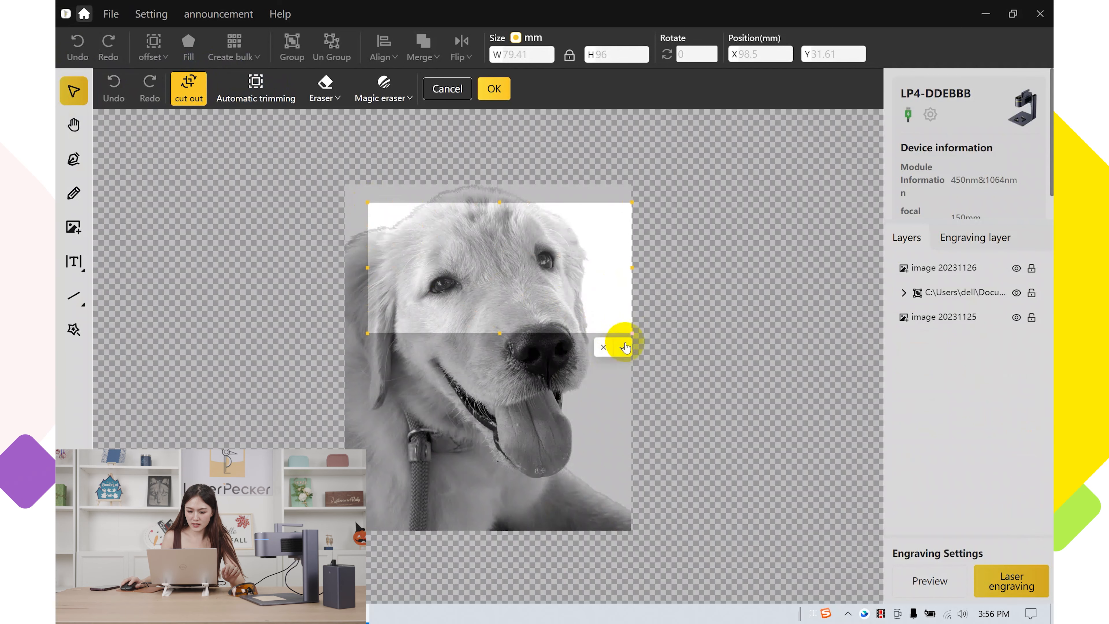
left_click(621, 349)
left_click(494, 89)
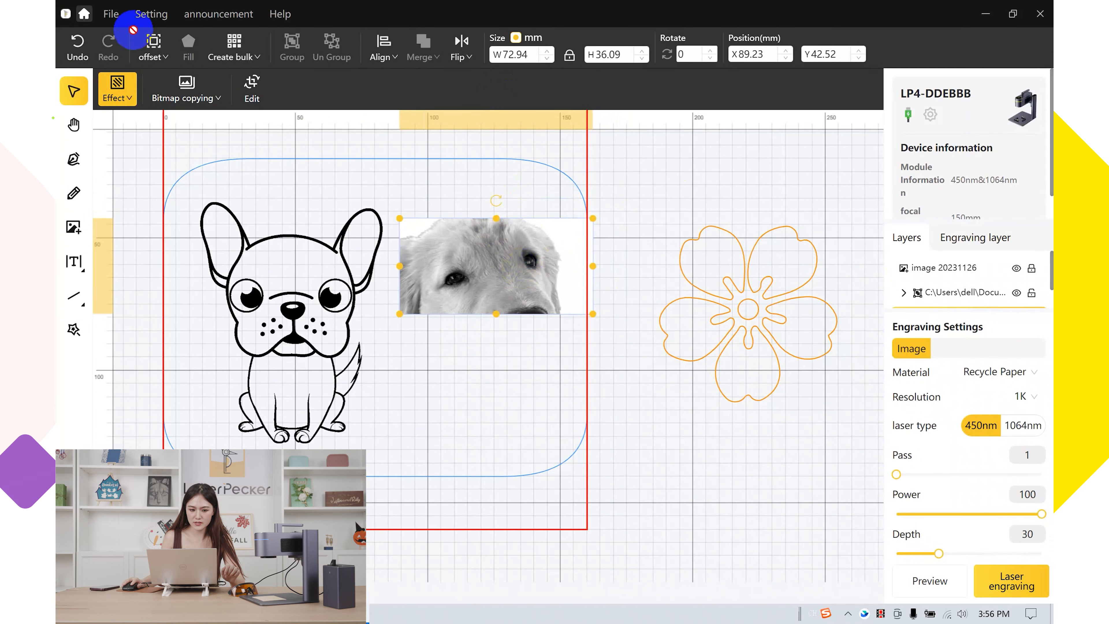
left_click(79, 47)
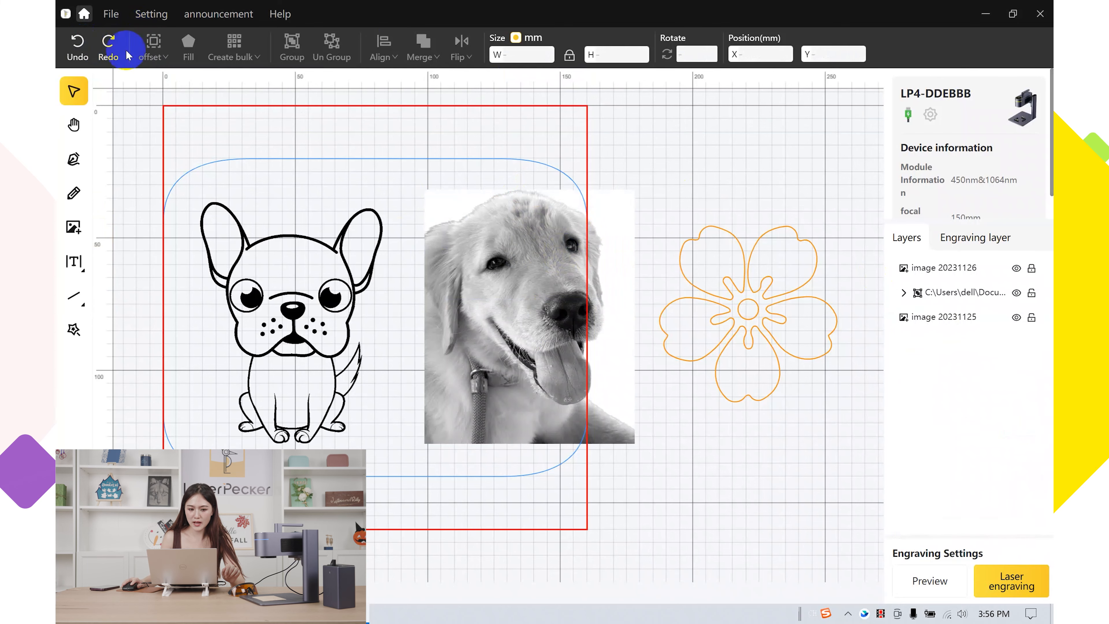
Open the dog photo for editing and erase its upper-right corner with the Eraser at size 57
left_click(563, 271)
left_click(262, 101)
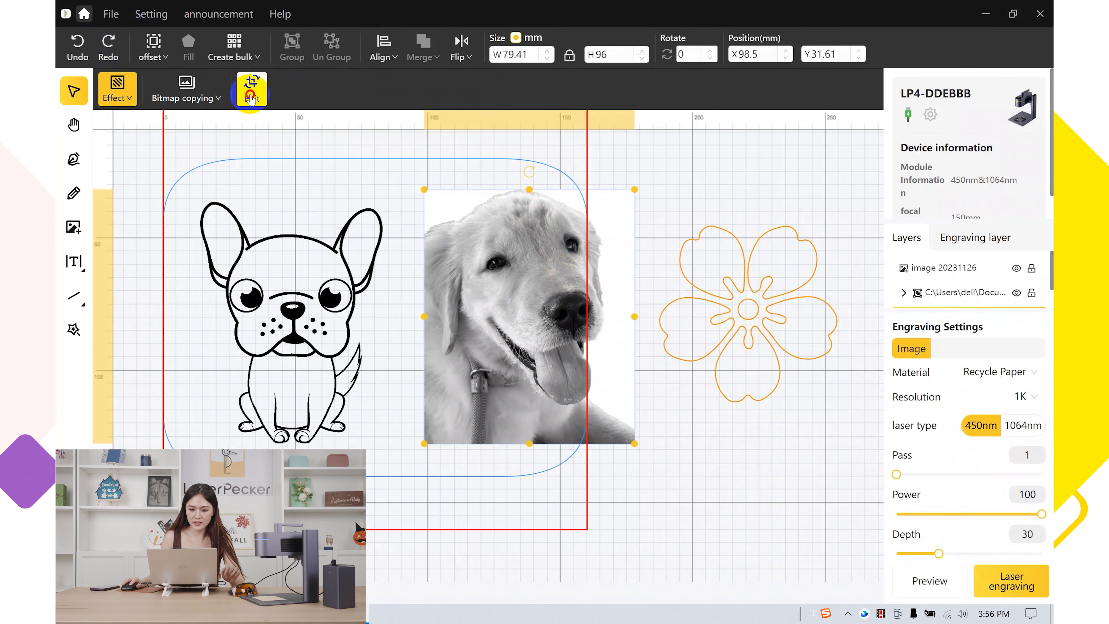
left_click(325, 98)
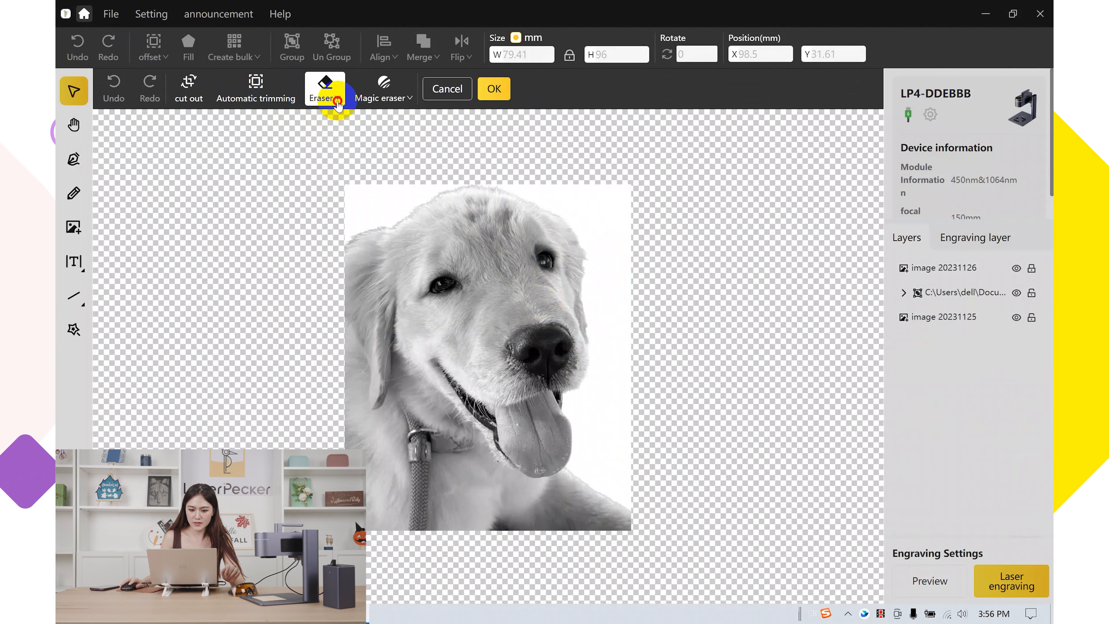
left_click(338, 102)
left_click_drag(614, 187, 628, 193)
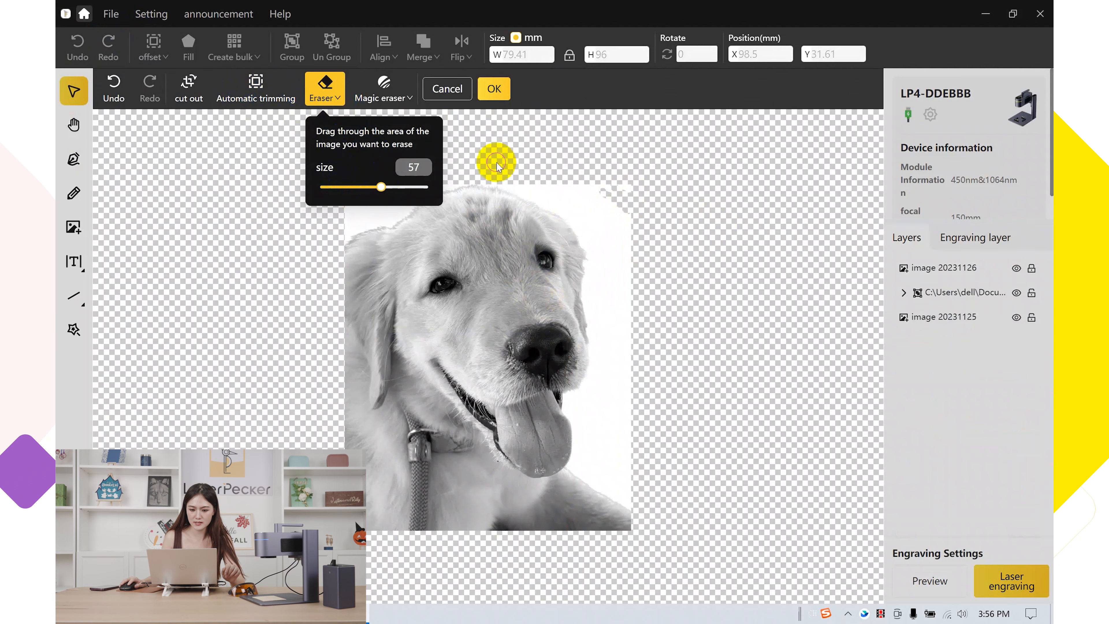
Remove the dog photo's white background with the Magic eraser at chromatic aberration 7 and apply the edits
left_click(379, 83)
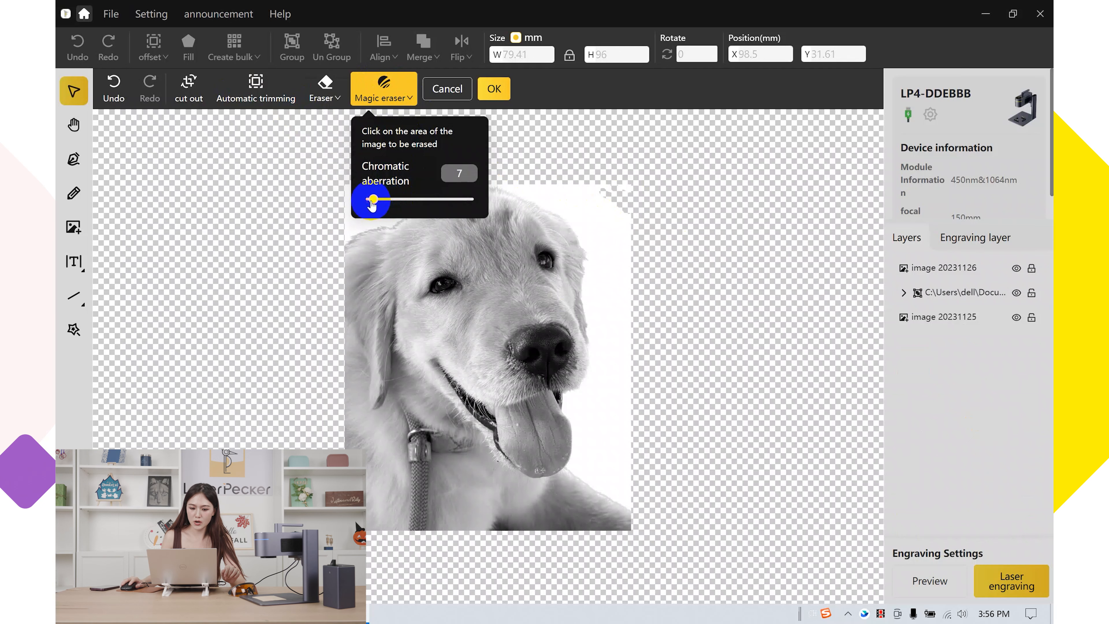
left_click(584, 205)
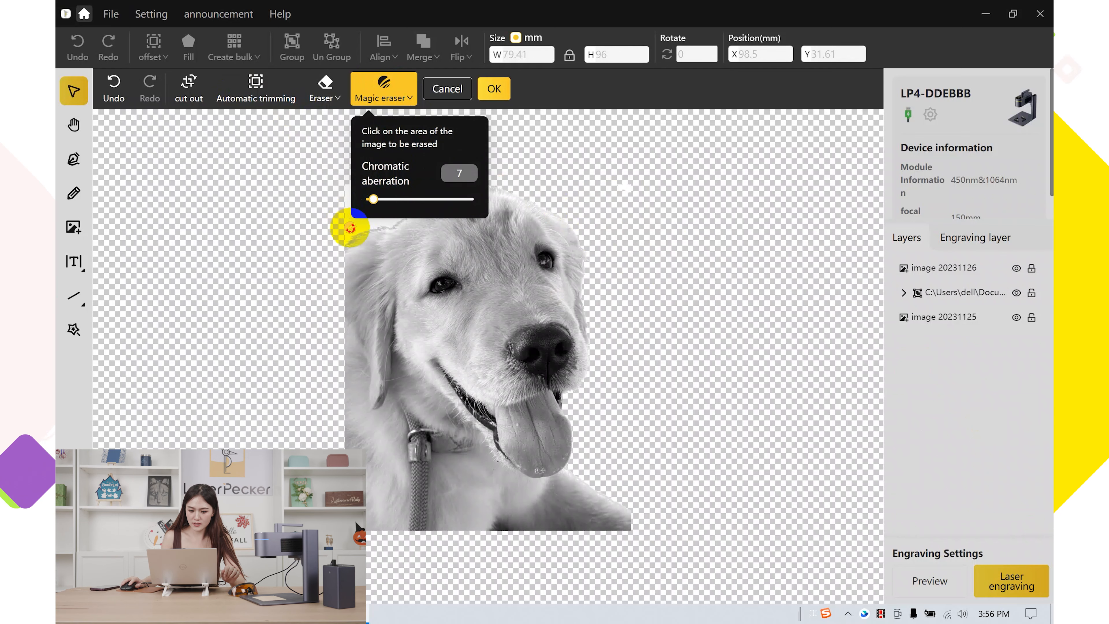
left_click(499, 100)
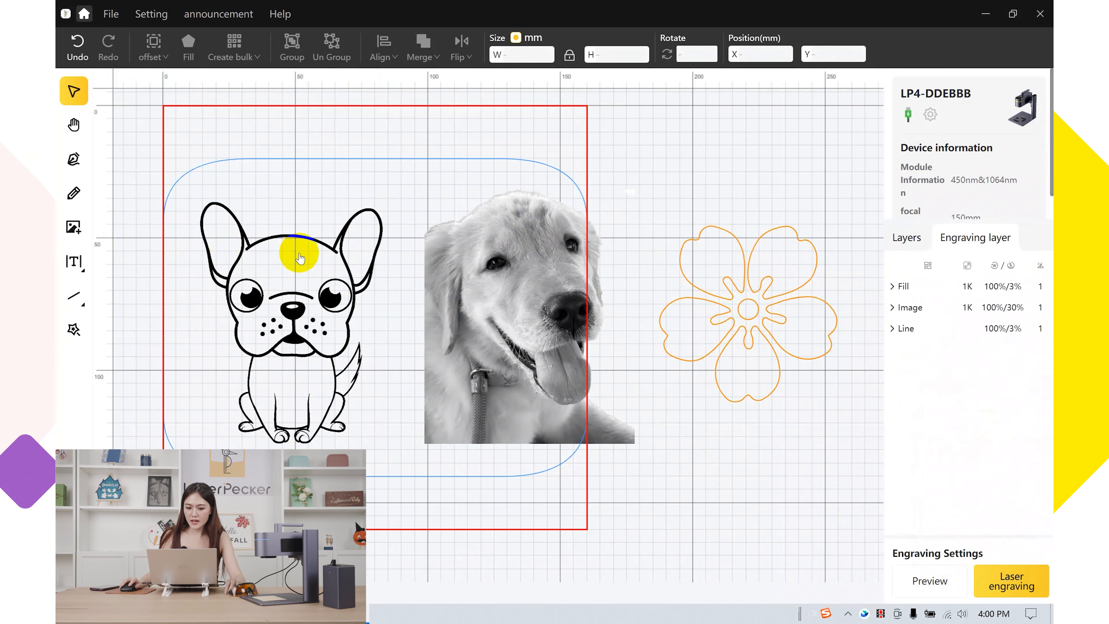
Open the engraving settings of the cartoon dog's Fill layer and look through the available materials
left_click(300, 255)
left_click(899, 287)
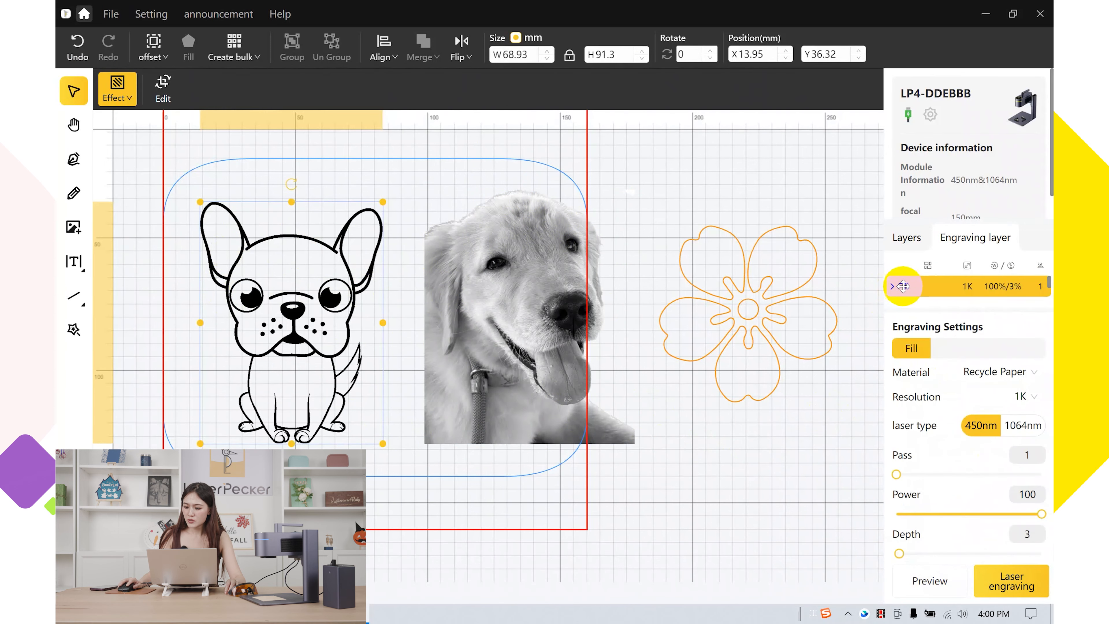
left_click(916, 293)
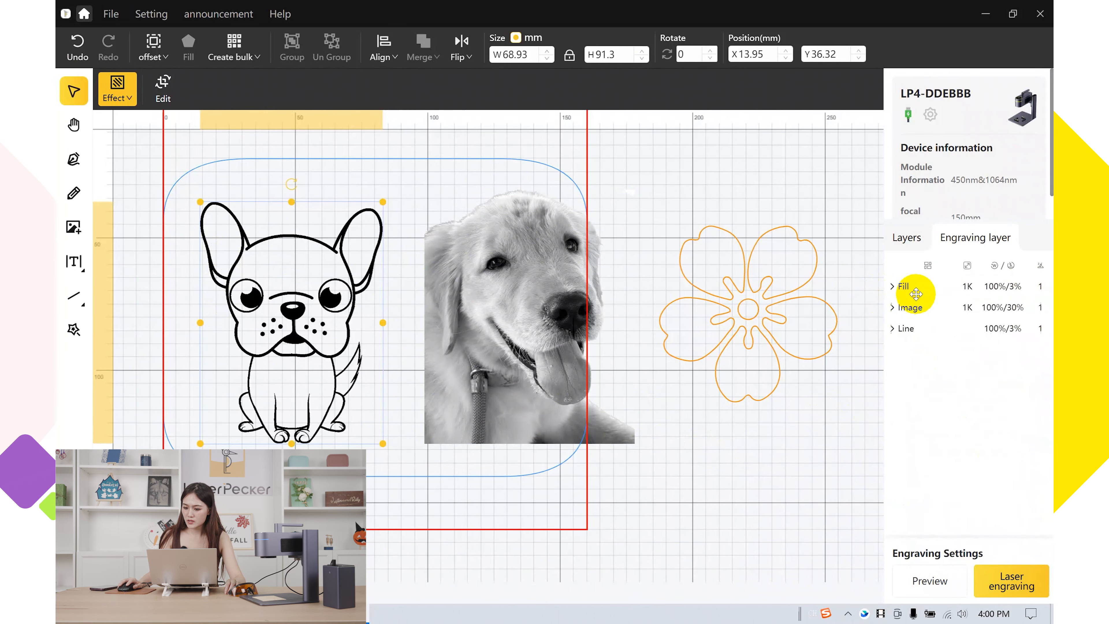
left_click(899, 287)
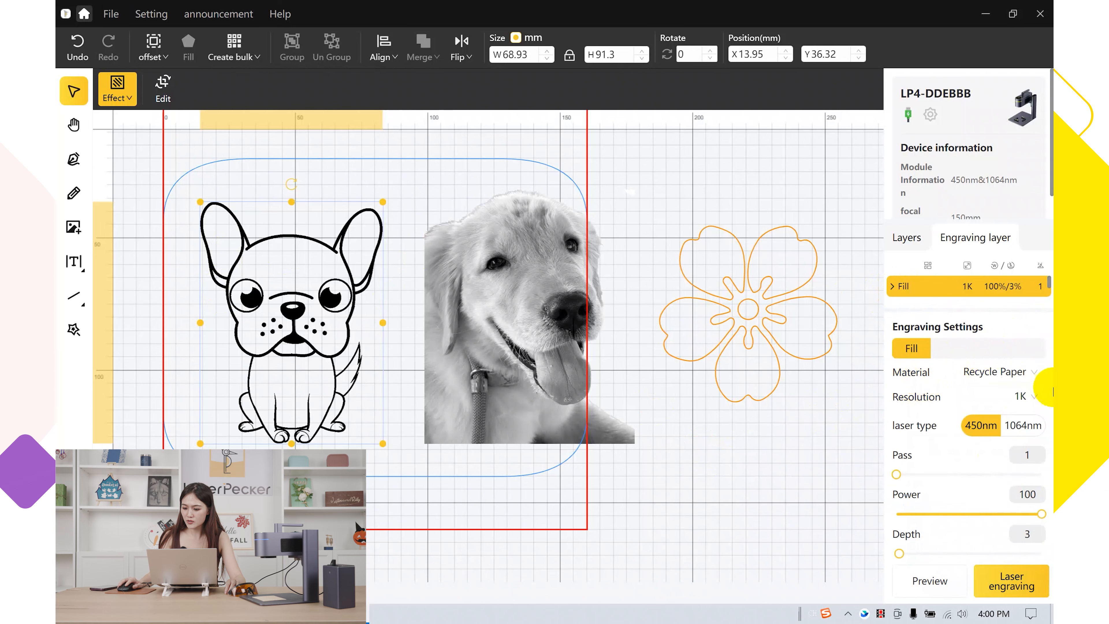
left_click(1036, 370)
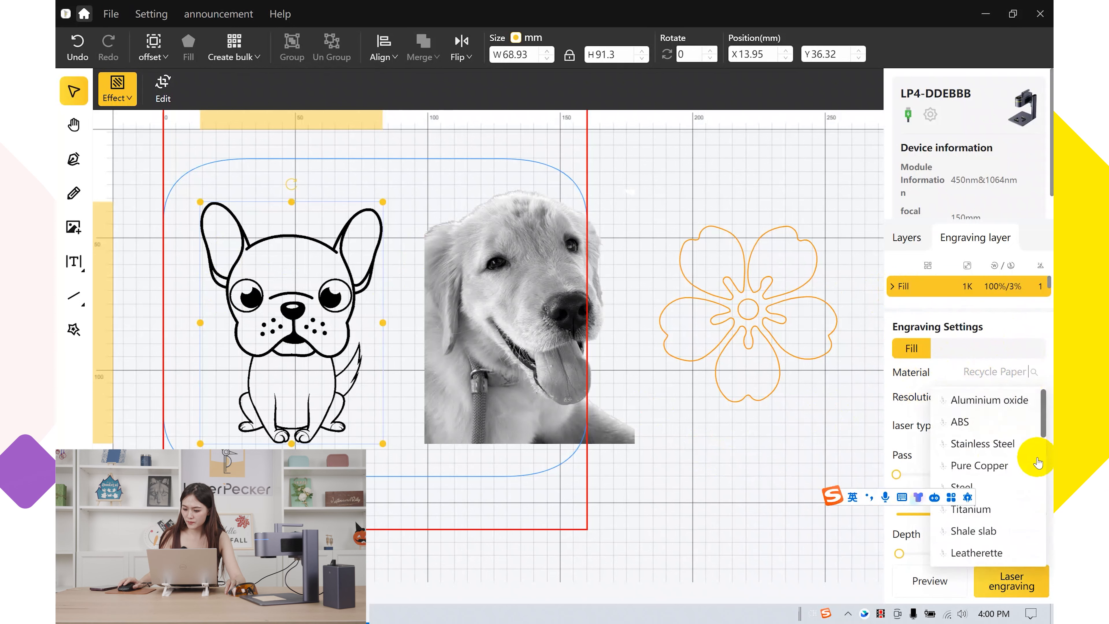
scroll(1017, 441, "down", 10)
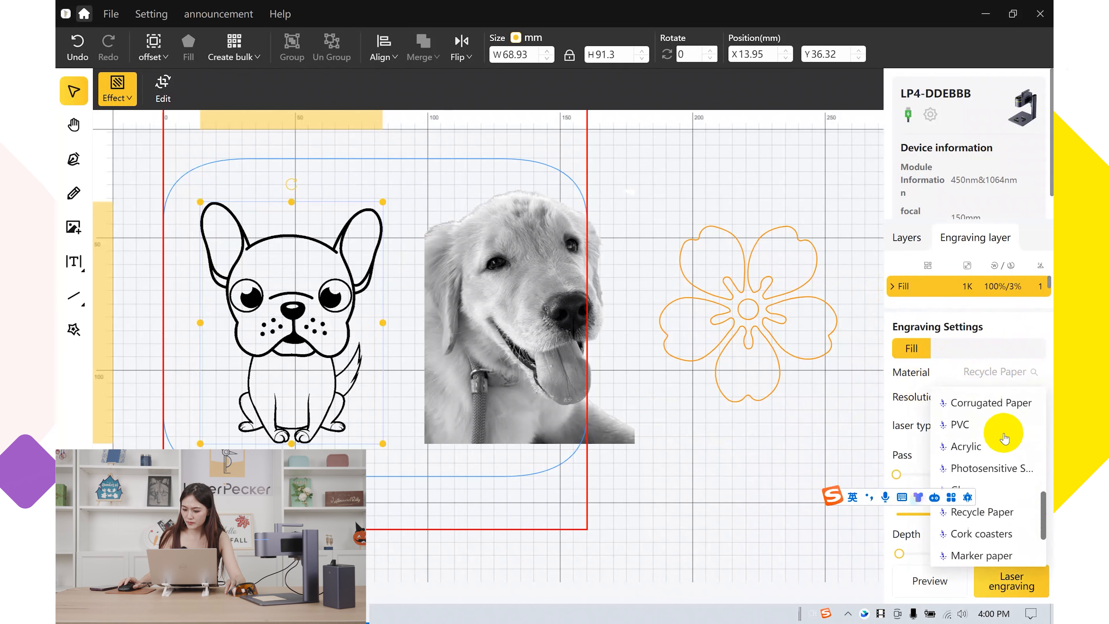
left_click(880, 400)
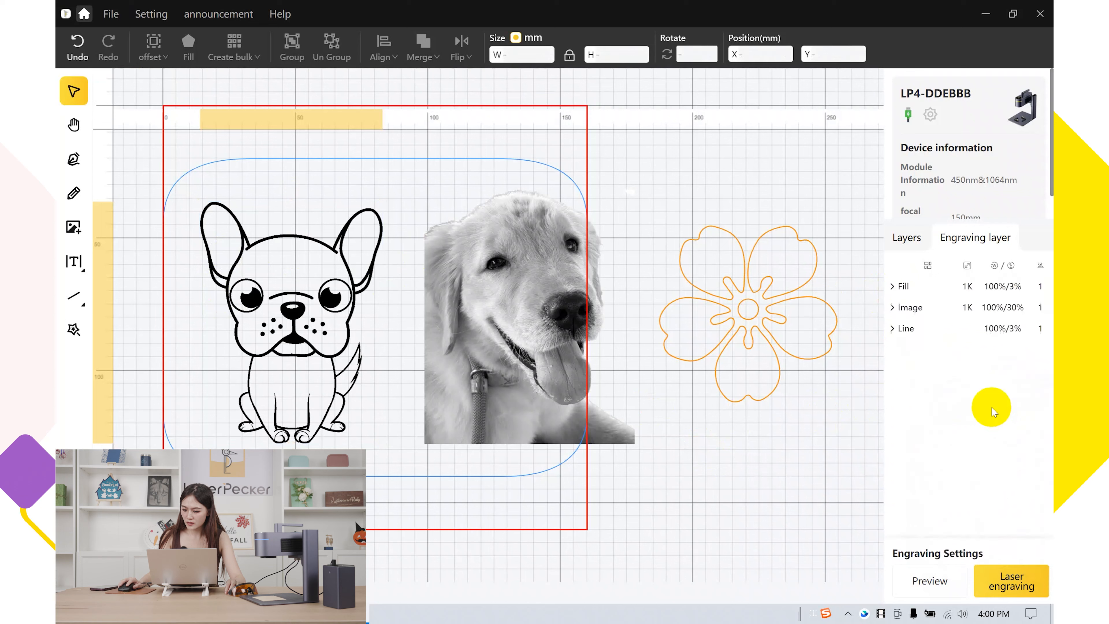
Expand the Fill engraving layer, open its engraving settings and choose the 450nm laser type
left_click(892, 287)
left_click(991, 288)
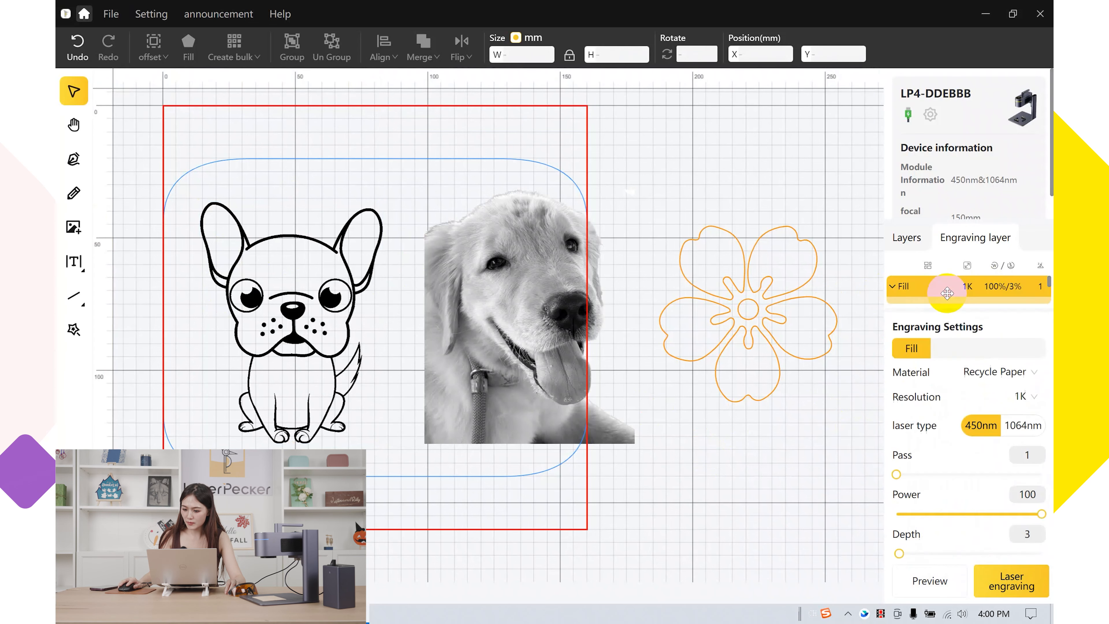
left_click(982, 426)
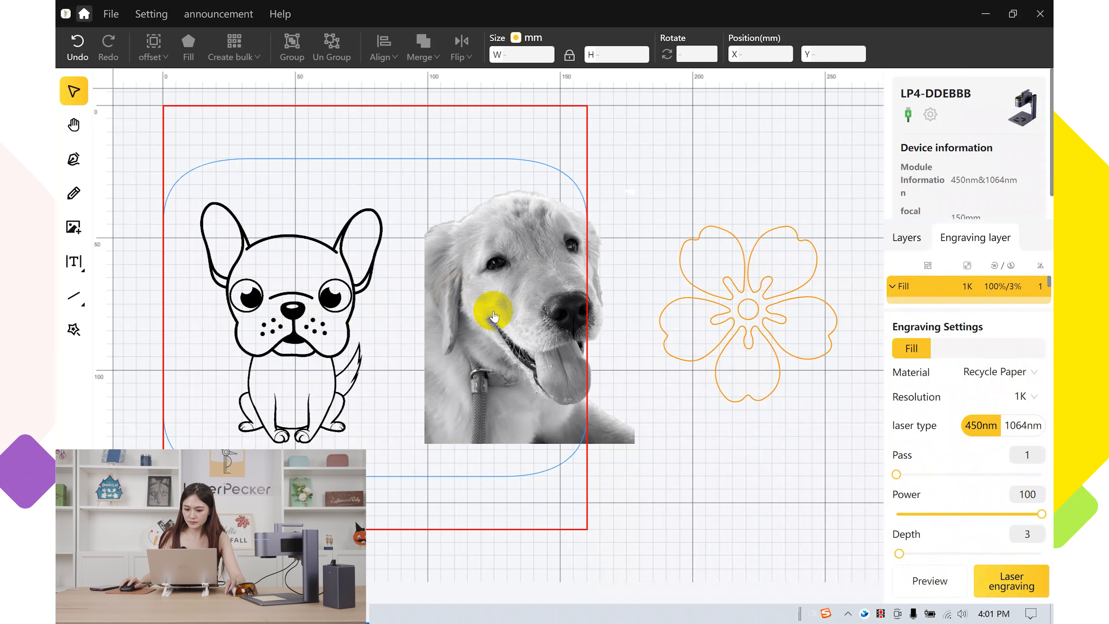
Turn on the Inverse color effect for the dog photo and deselect it
left_click(510, 314)
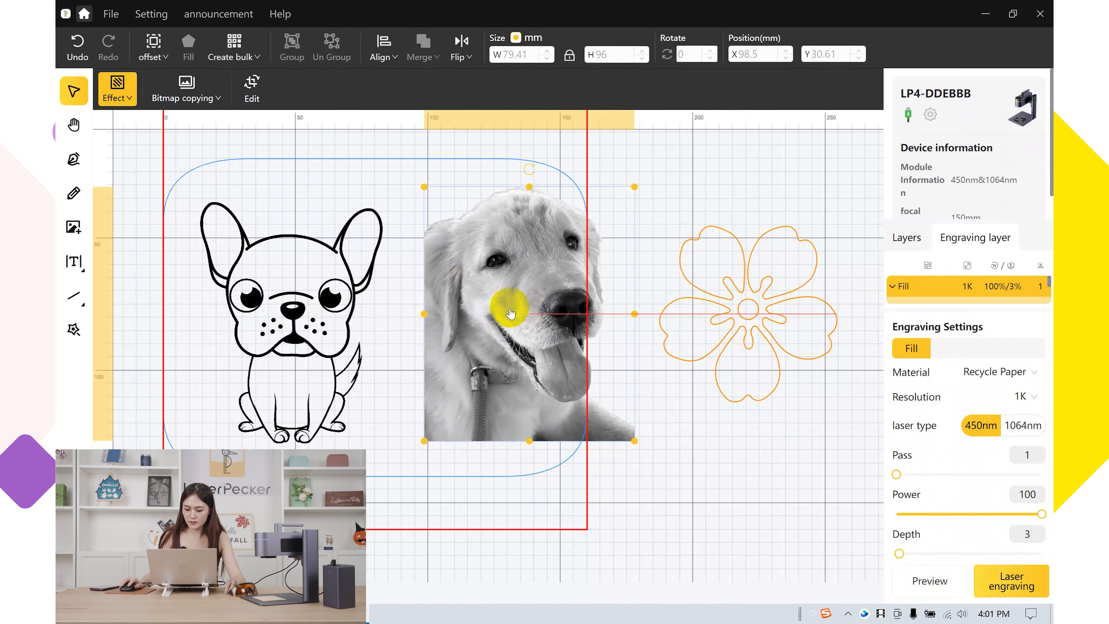
left_click(106, 97)
left_click(178, 144)
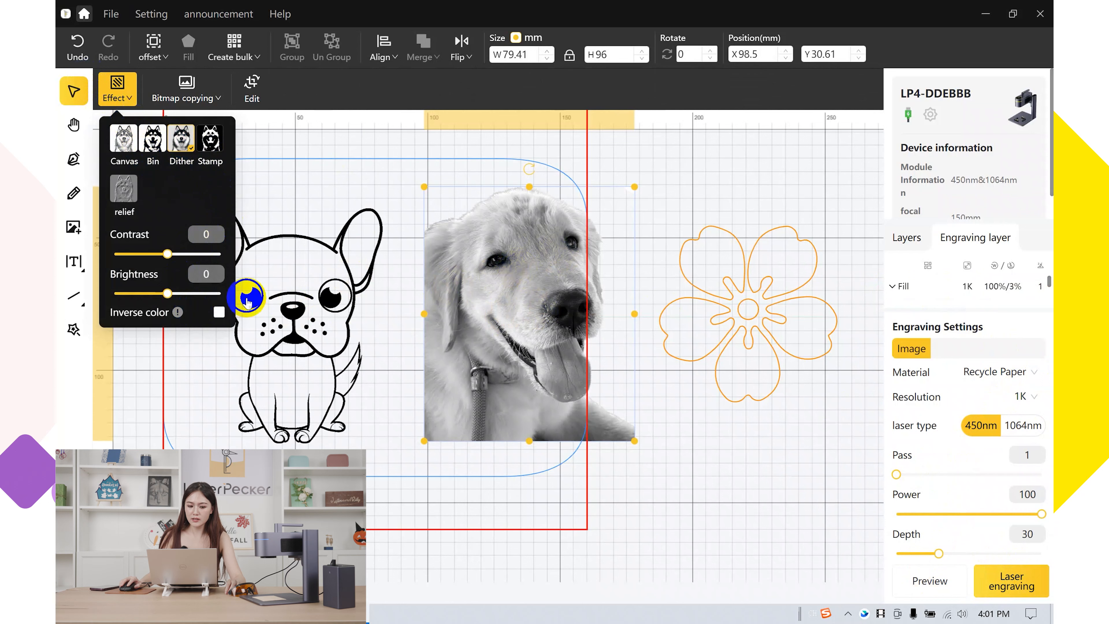
left_click(222, 315)
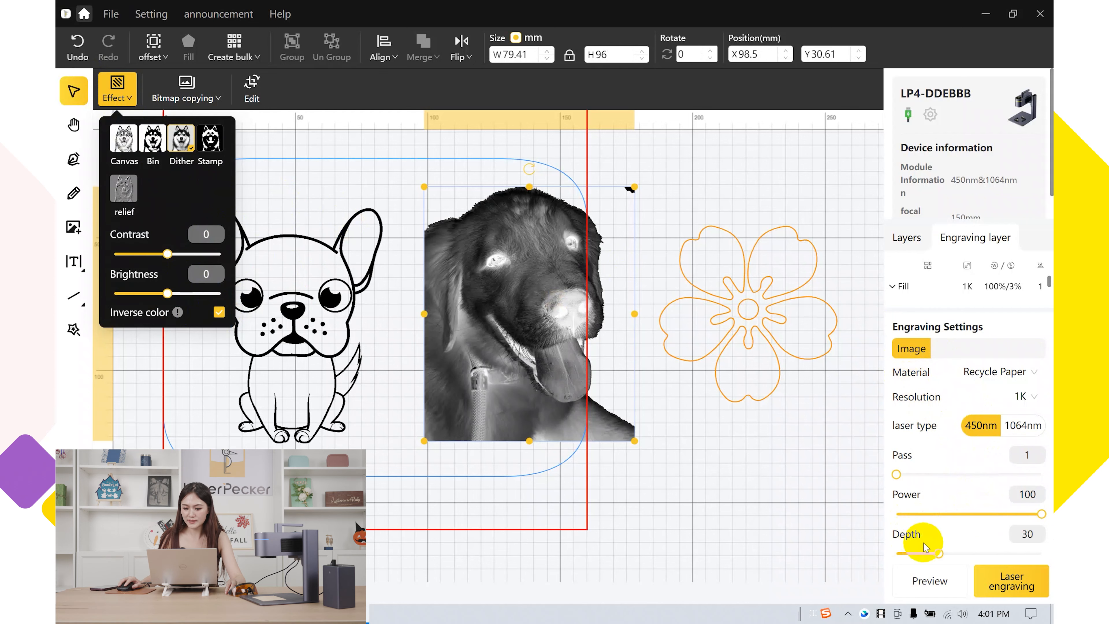
left_click(738, 453)
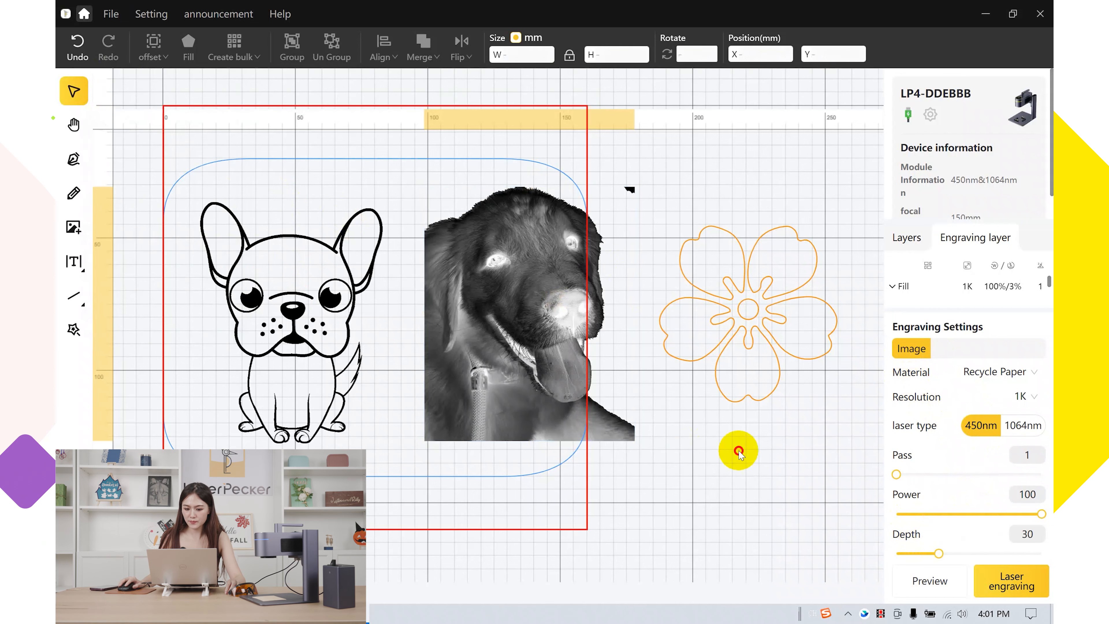
Select the flower outline to look at its Line engraving settings, and deselect it
left_click(700, 301)
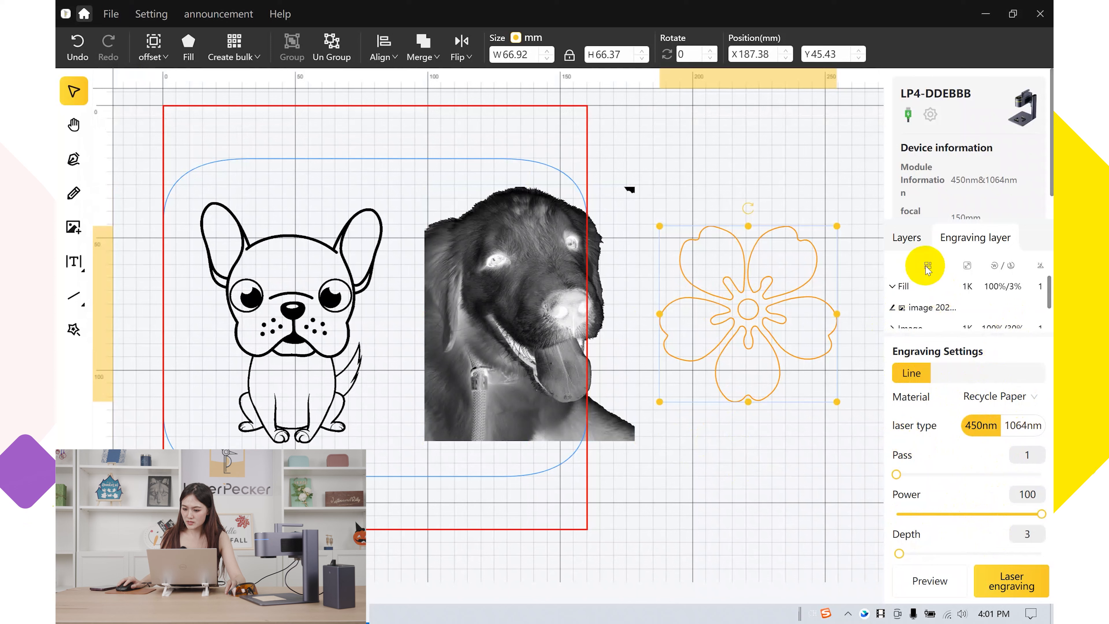
left_click(718, 466)
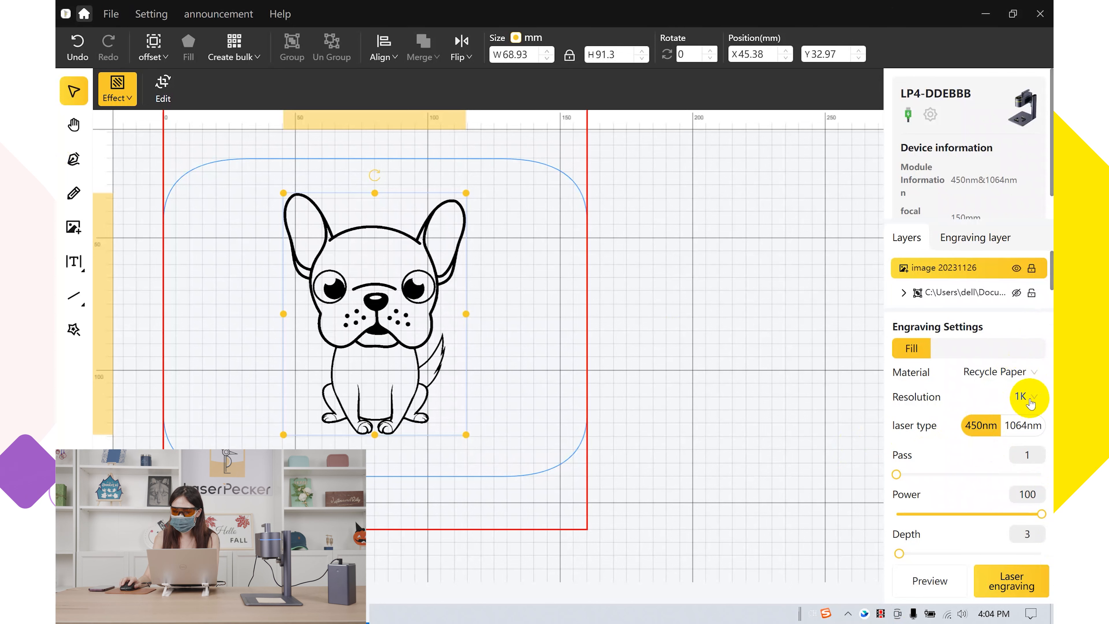
Set the cartoon dog's Fill engraving to the 450nm laser with power 50 and depth 5
left_click(963, 429)
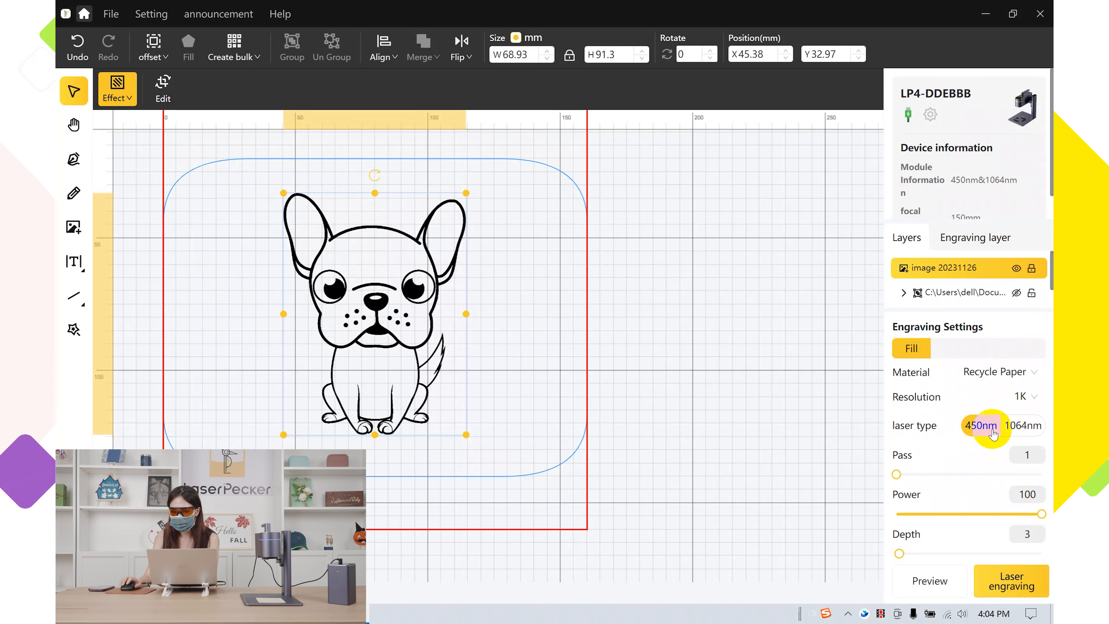
left_click(1043, 496)
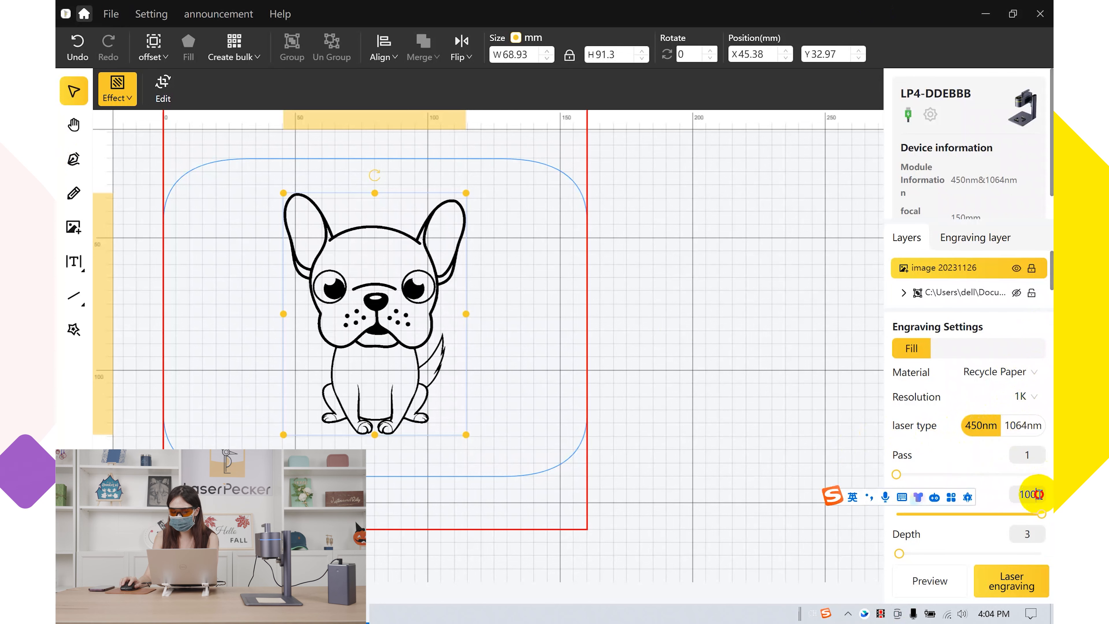
key("BackSpace")
key("BackSpace")
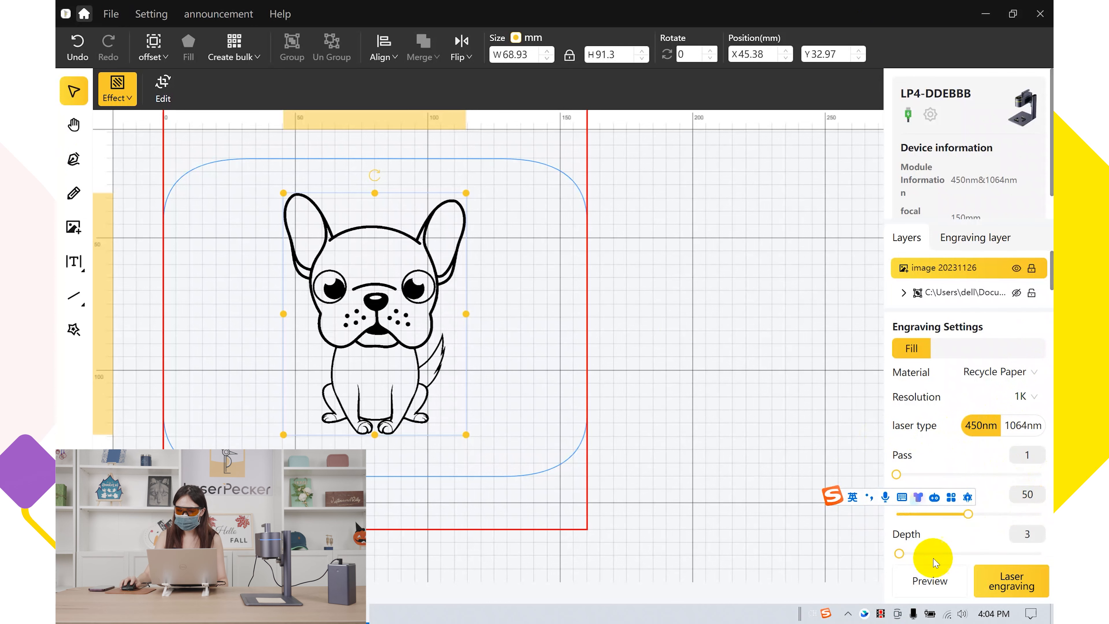
key("BackSpace")
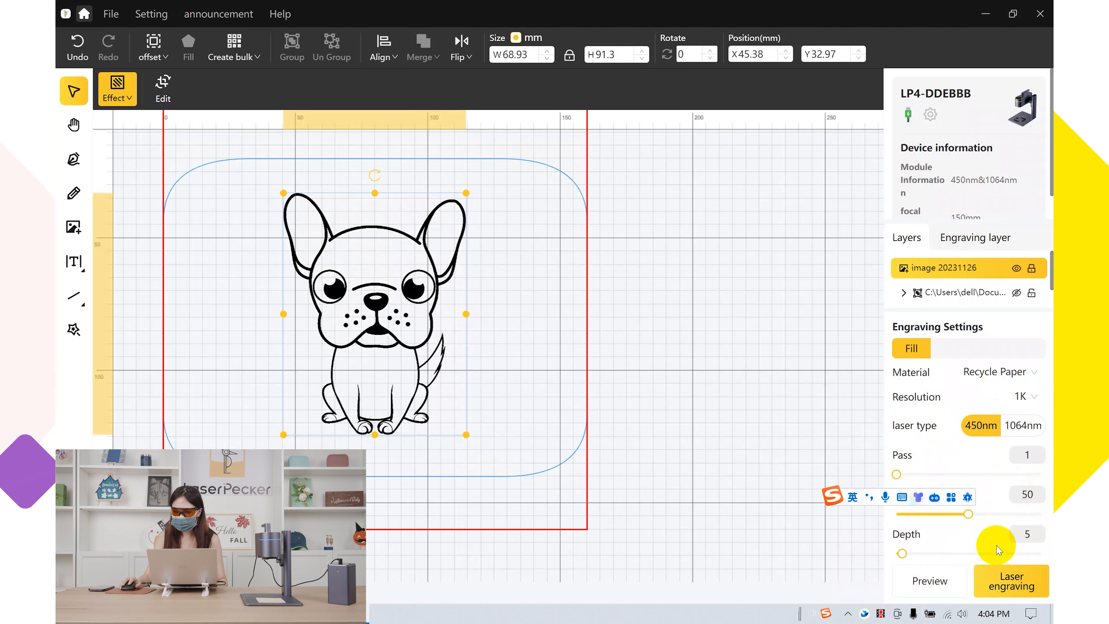
Preview the cartoon dog's engraving and confirm the laser engraving check to start the job
left_click(941, 578)
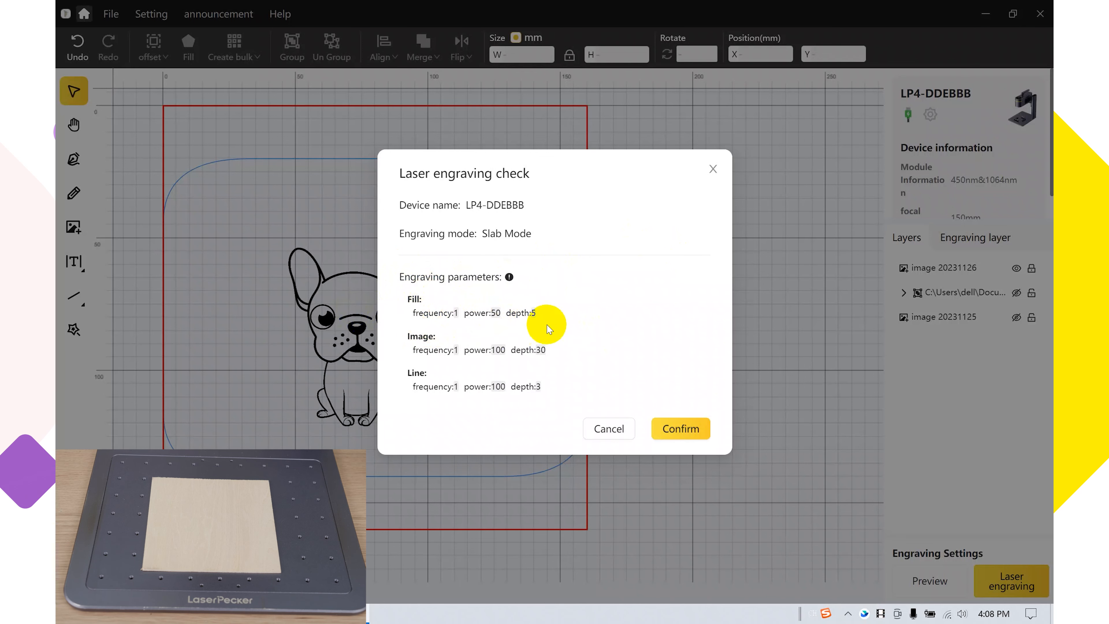
left_click(672, 427)
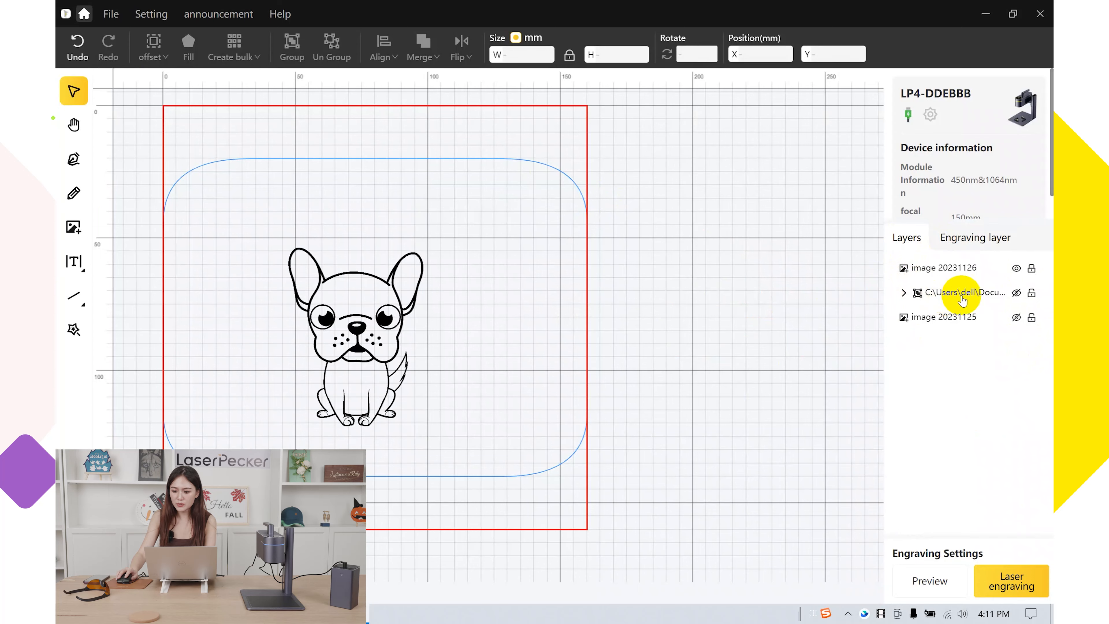
Show the hidden flower and dog photo layers again
left_click(1030, 267)
left_click(1031, 294)
left_click(1017, 294)
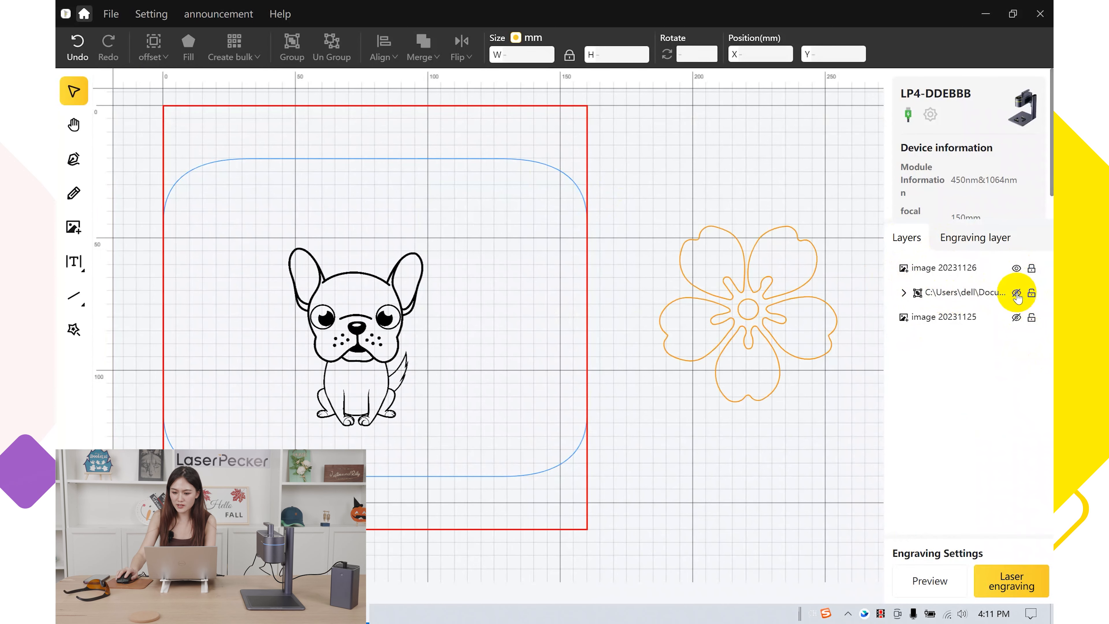
left_click(1015, 318)
Shrink the dog photo to about 49 × 59 mm, place it beside the cartoon dog, and move the flower closer to them
left_click(507, 277)
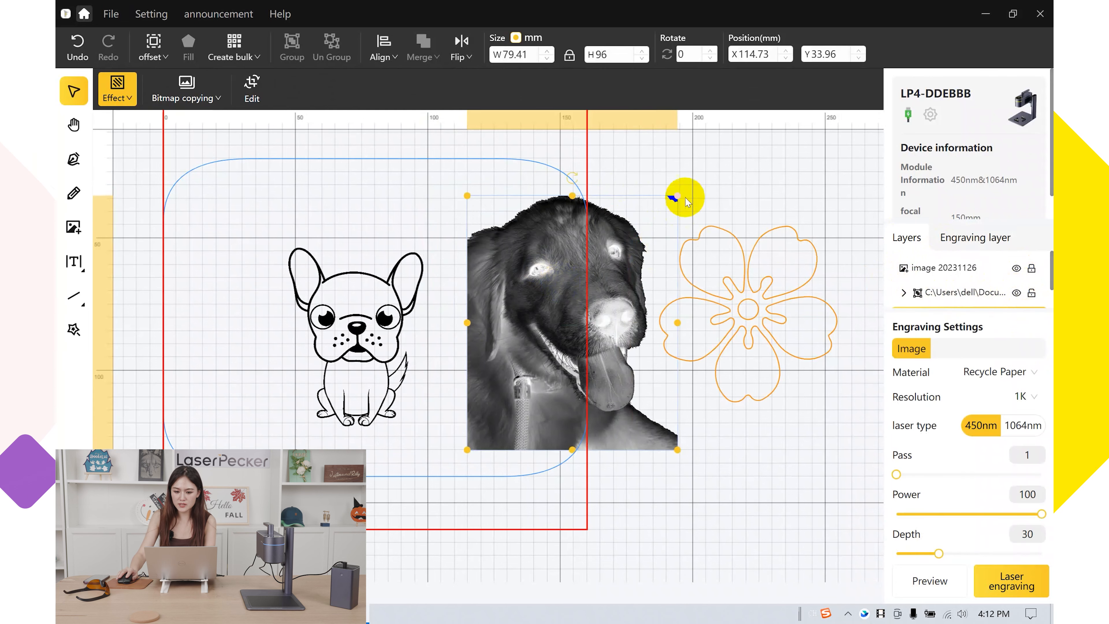
left_click_drag(675, 197, 576, 234)
left_click_drag(747, 296, 738, 321)
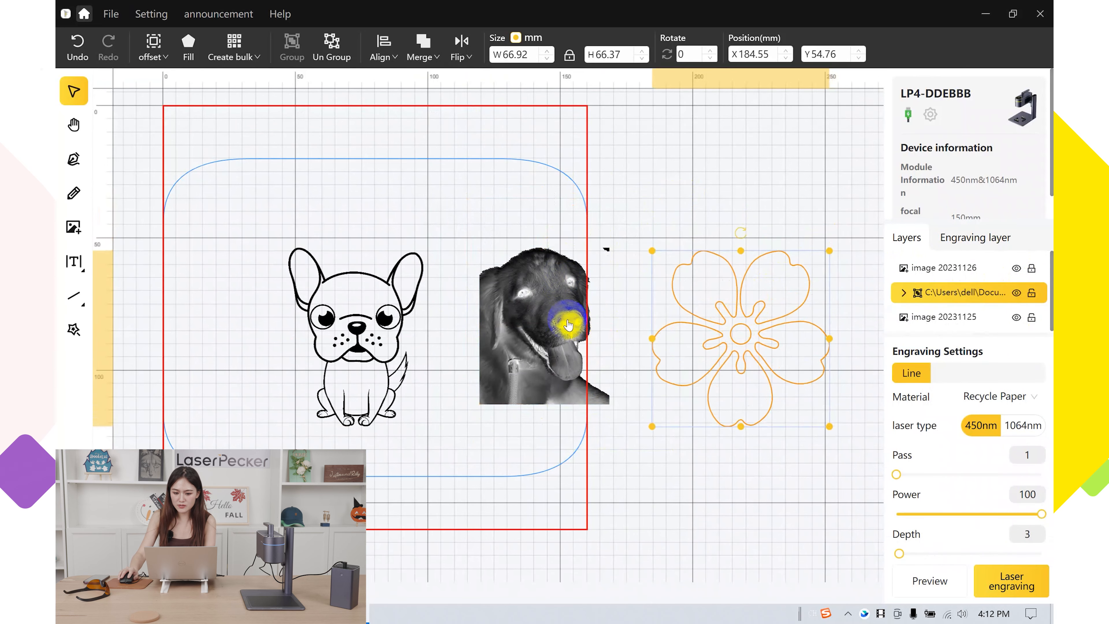
left_click_drag(566, 324, 550, 337)
left_click_drag(688, 329, 668, 329)
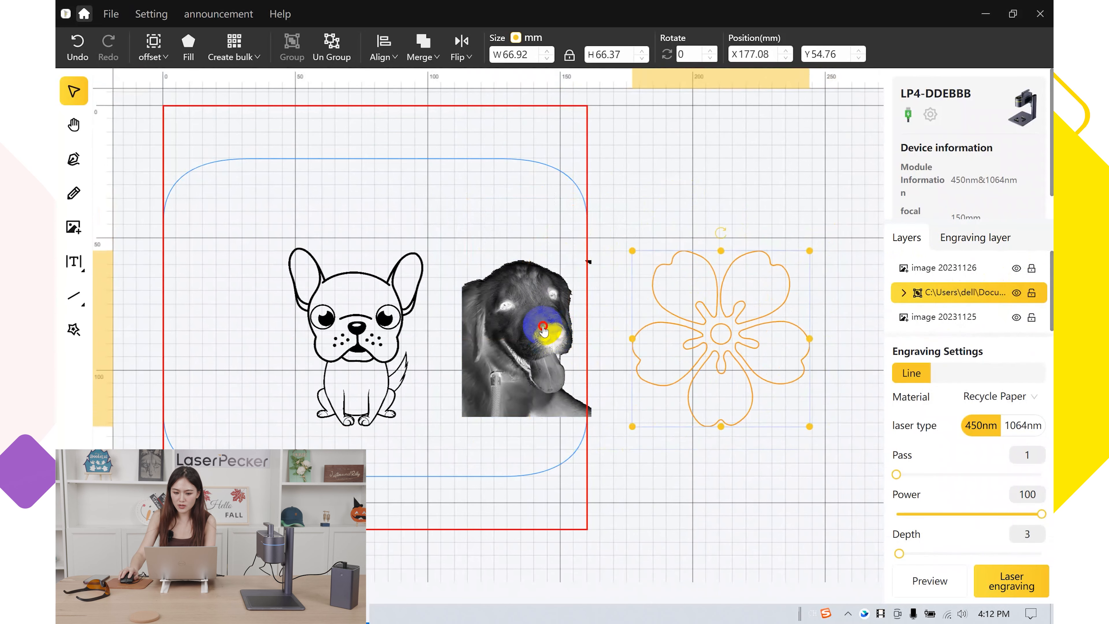
left_click_drag(544, 335, 550, 345)
left_click(732, 333)
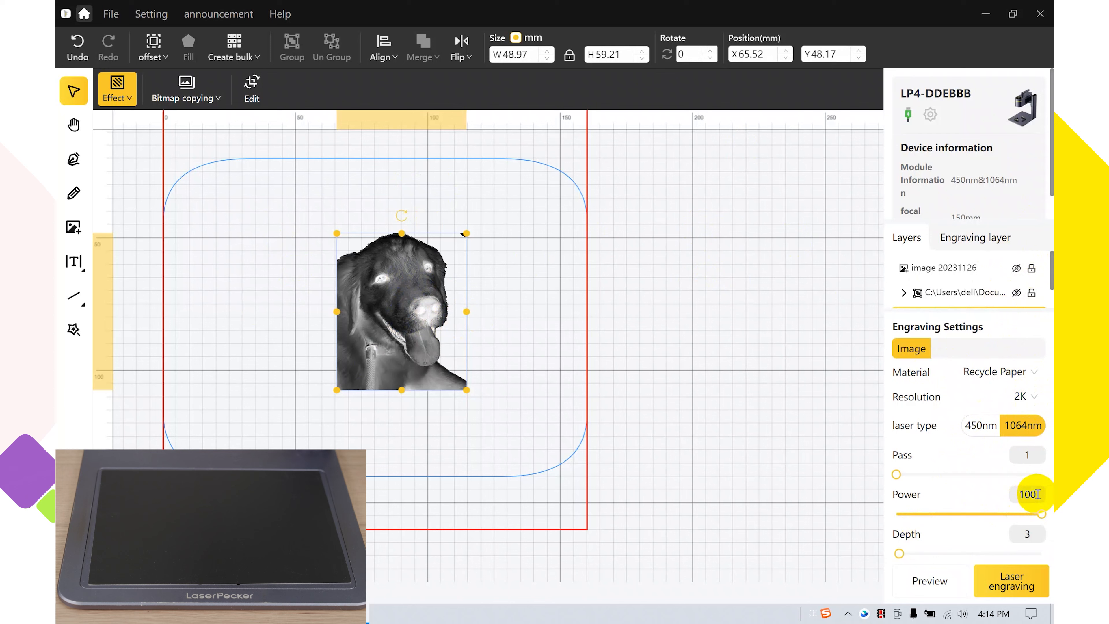
Preview the dog photo's engraving scope on the work area and proceed to the next engraving stage
left_click(934, 580)
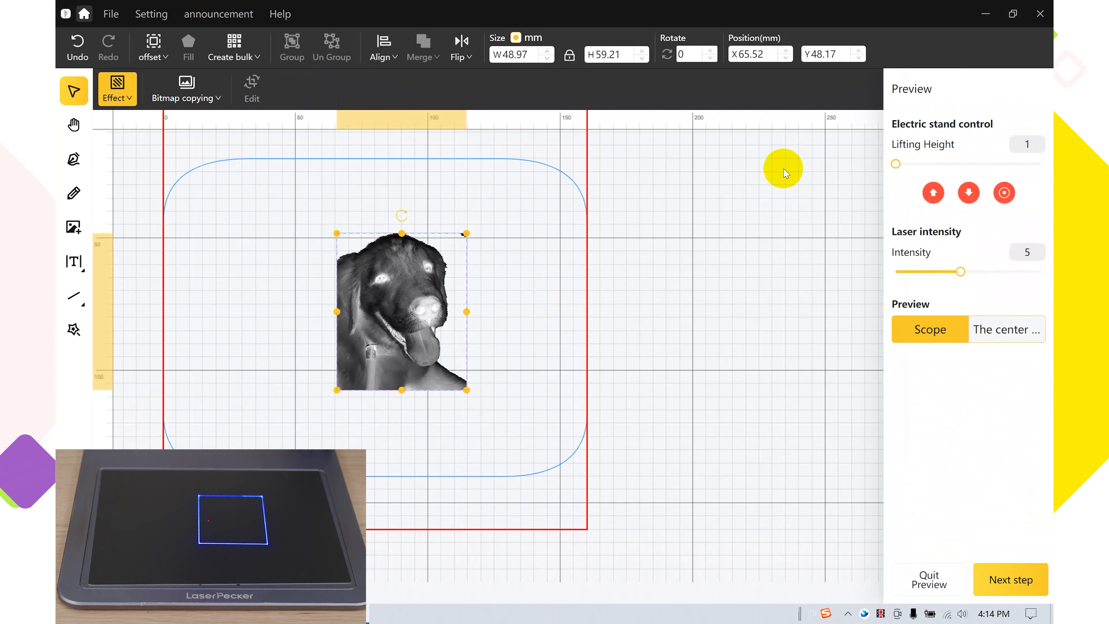
left_click(999, 584)
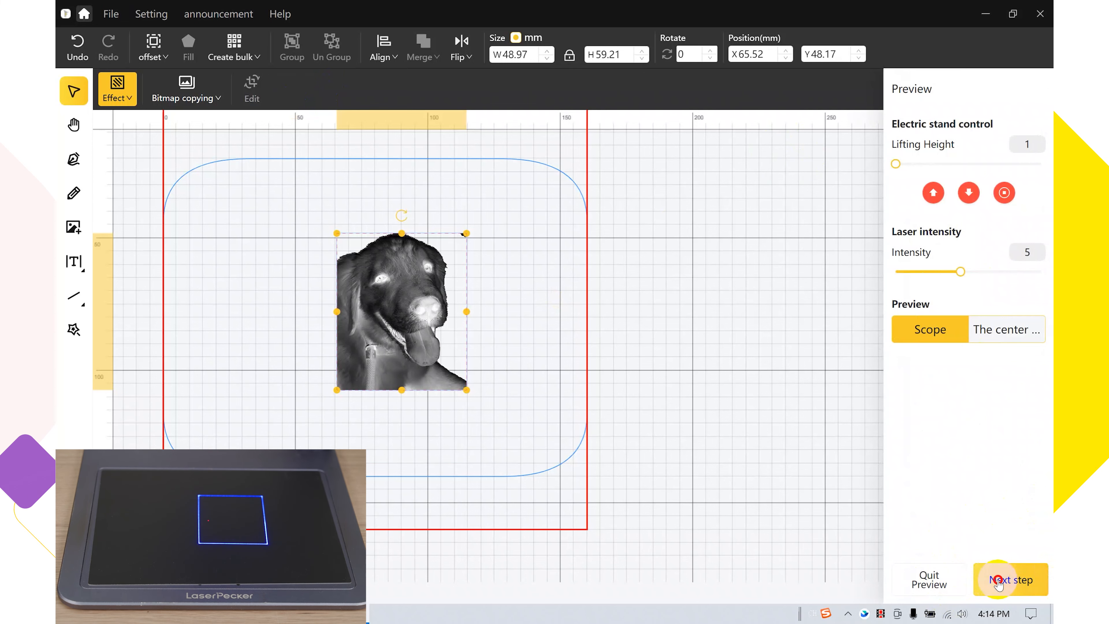